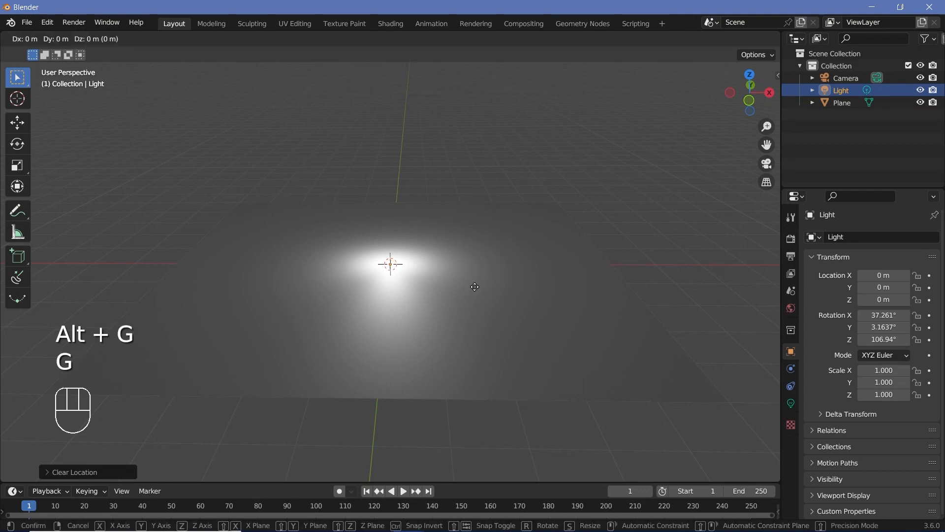
- Raise the light along the Z axis to about 4.4 m above the plane
key(z)
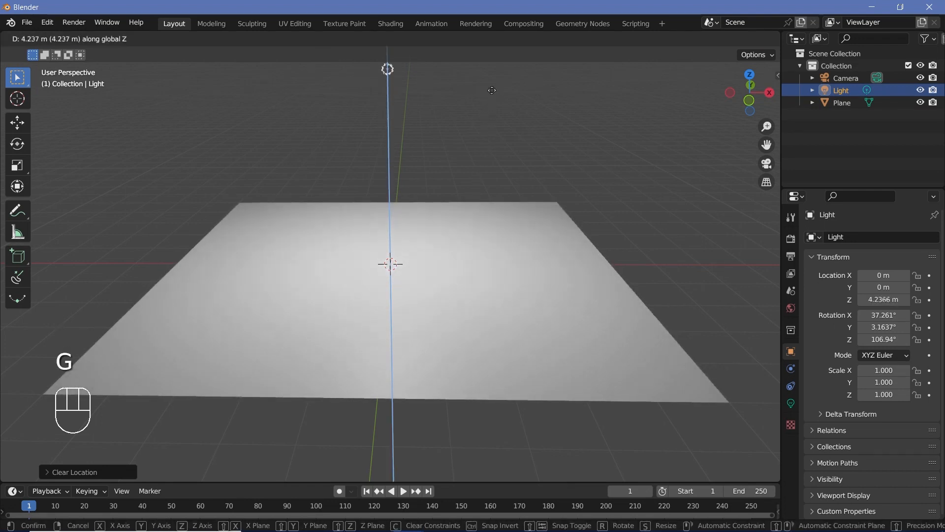
click(492, 83)
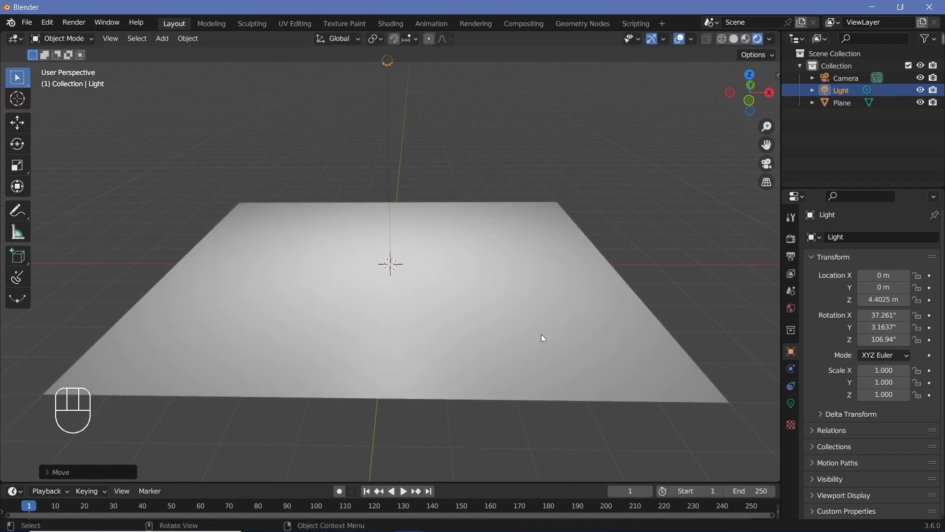
- Split the 3D viewport horizontally and turn the lower area into a Shader Editor
drag(777, 478, 758, 307)
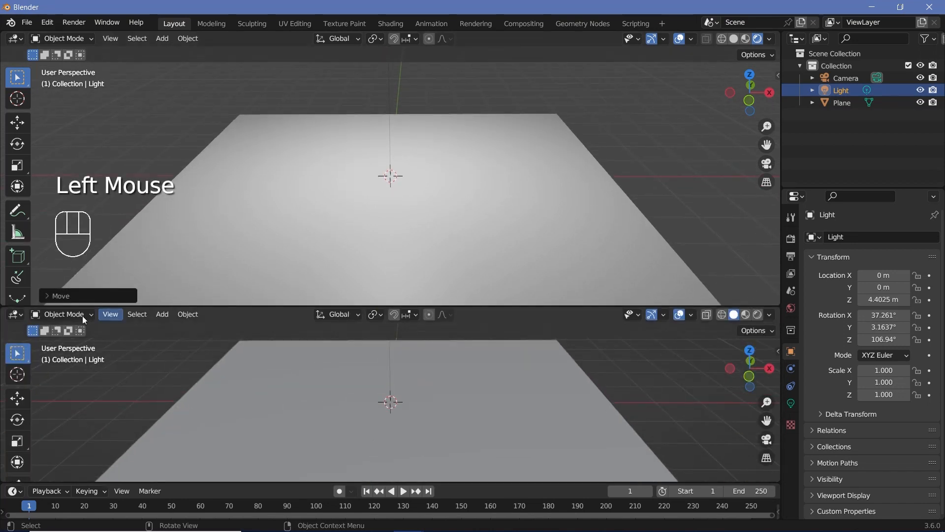
click(15, 314)
click(56, 429)
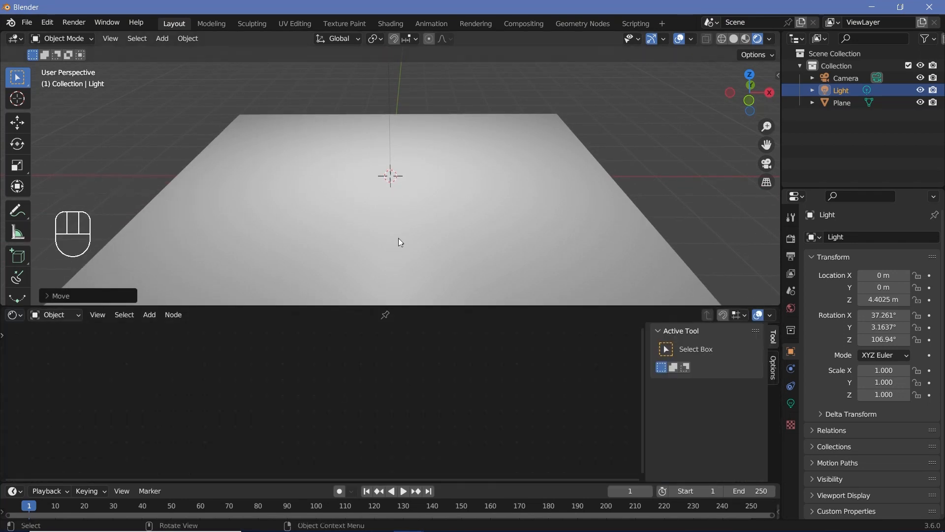
- Assign the existing Material to the plane and rename it Caustics
click(293, 228)
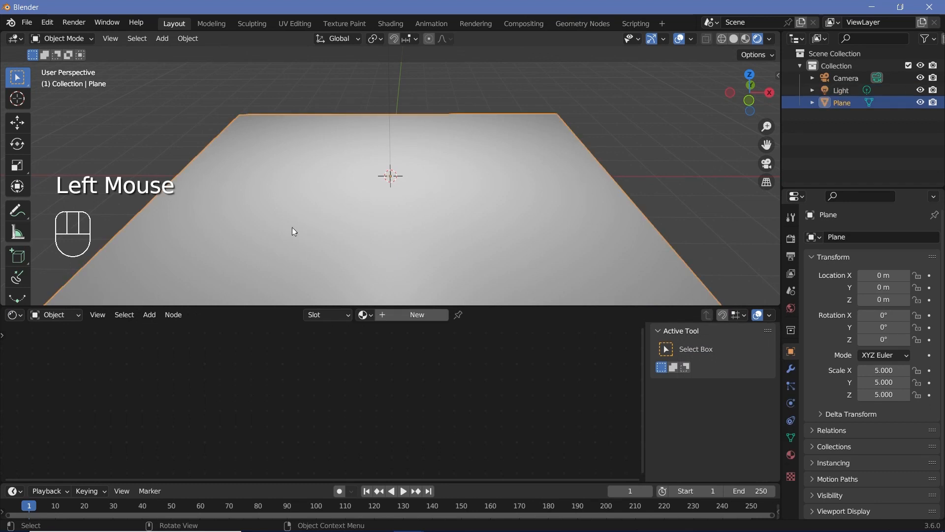
click(365, 315)
click(380, 335)
double_click(384, 315)
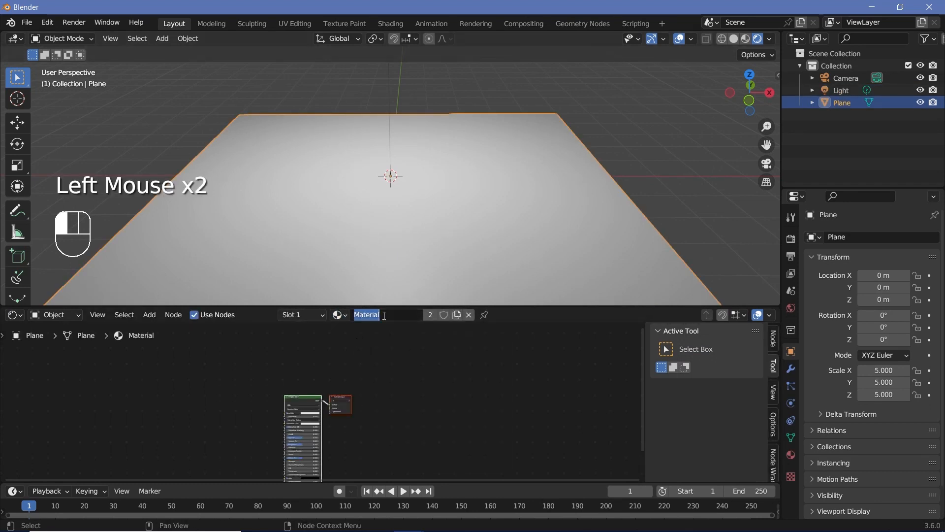
text(Caustics)
key(Return)
- Enlarge the Shader Editor area, keeping the whole plane and the Principled BSDF node in view
scroll(521, 367, up, 6)
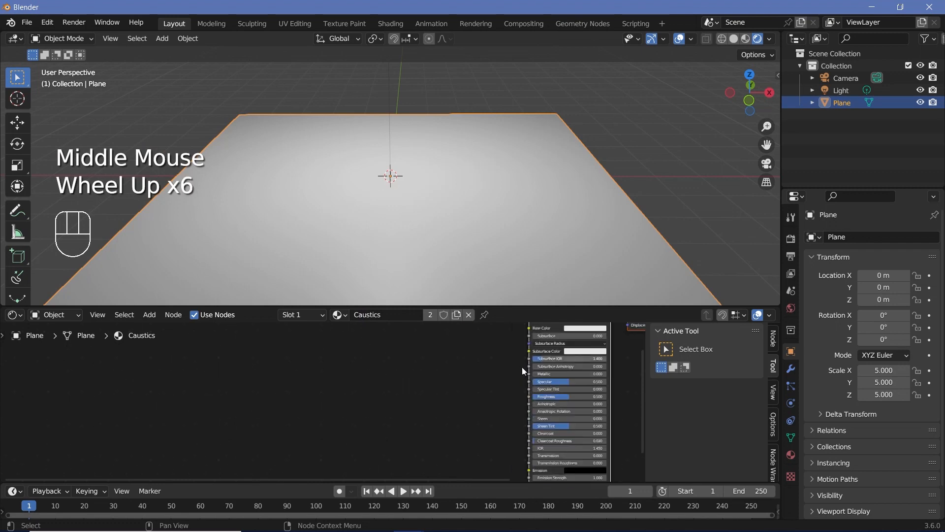
middle_drag(470, 417, 401, 417)
scroll(458, 327, up, 2)
drag(518, 306, 518, 262)
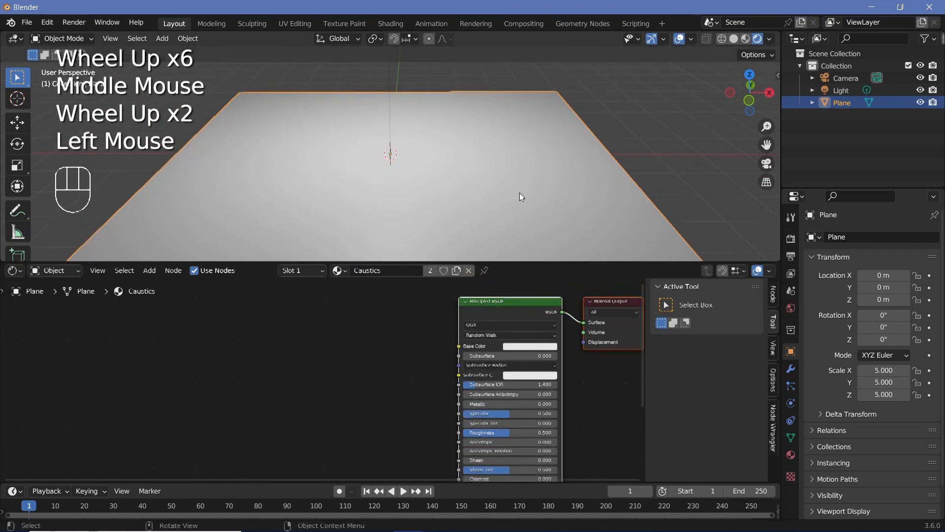
shift+middle_drag(519, 193, 533, 155)
- Add a Voronoi Texture node beside the Principled BSDF and set its feature output to Smooth F1
key(shift+a)
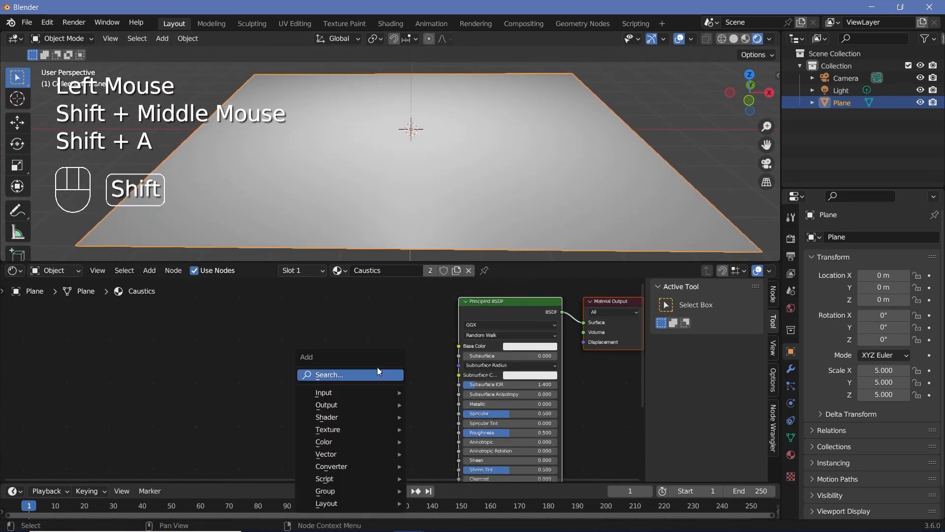
click(372, 375)
text(voro)
key(Return)
click(317, 381)
scroll(317, 381, up, 2)
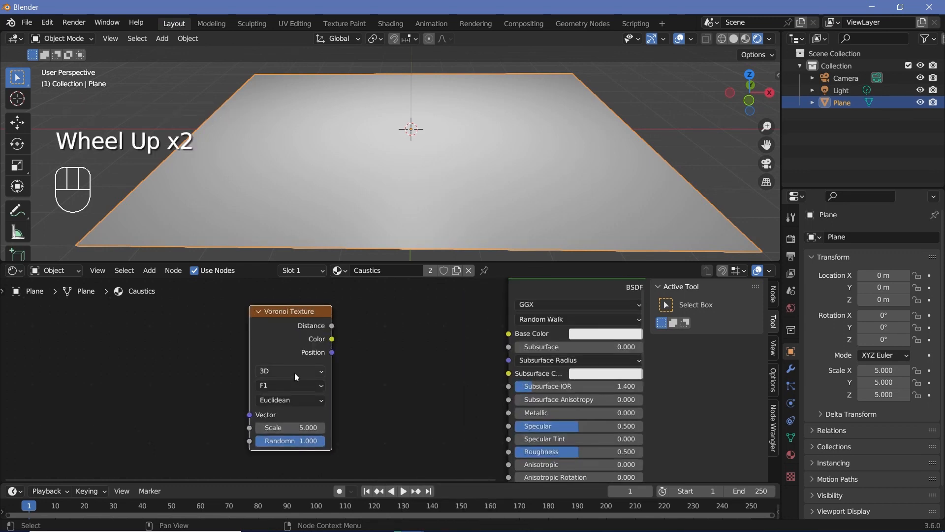
click(297, 385)
click(288, 423)
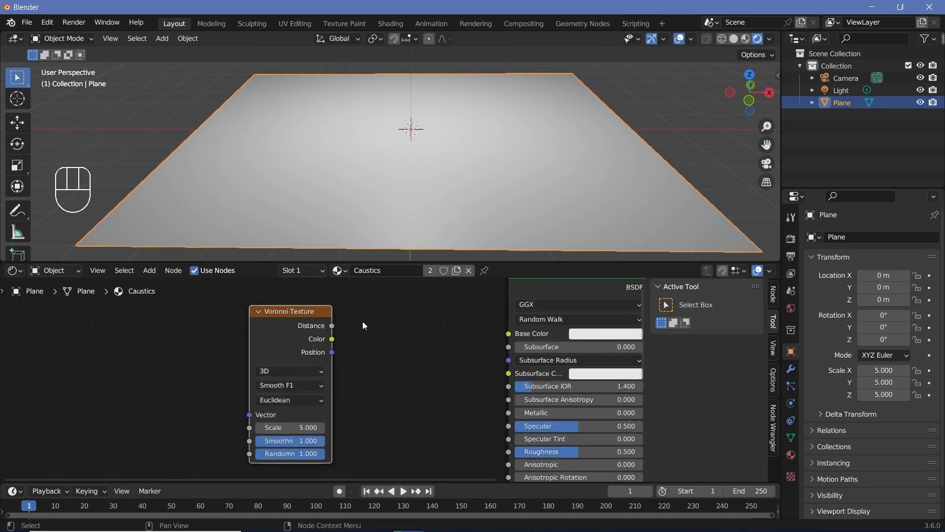
- Connect the Voronoi Texture's Distance output to the Principled BSDF's Base Color and switch the texture to 4D
drag(332, 326, 509, 334)
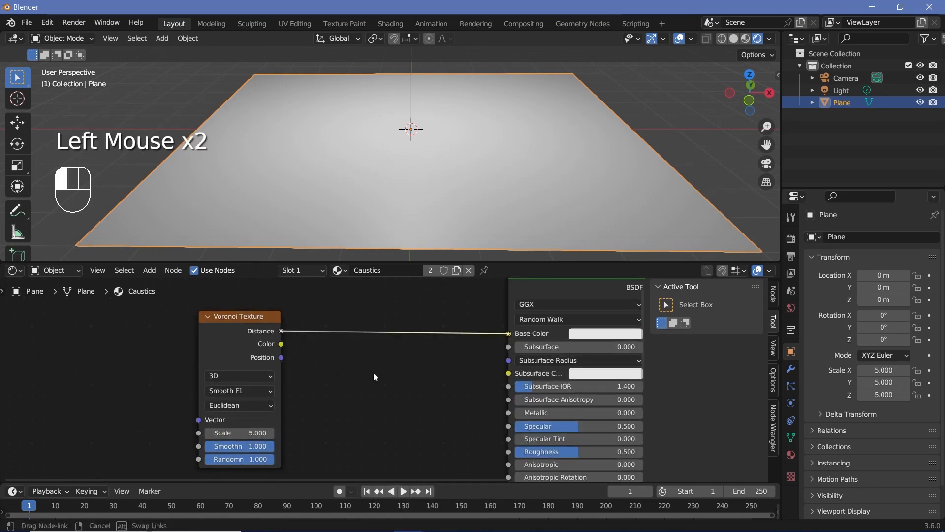
click(224, 343)
middle_drag(303, 381, 358, 364)
click(294, 359)
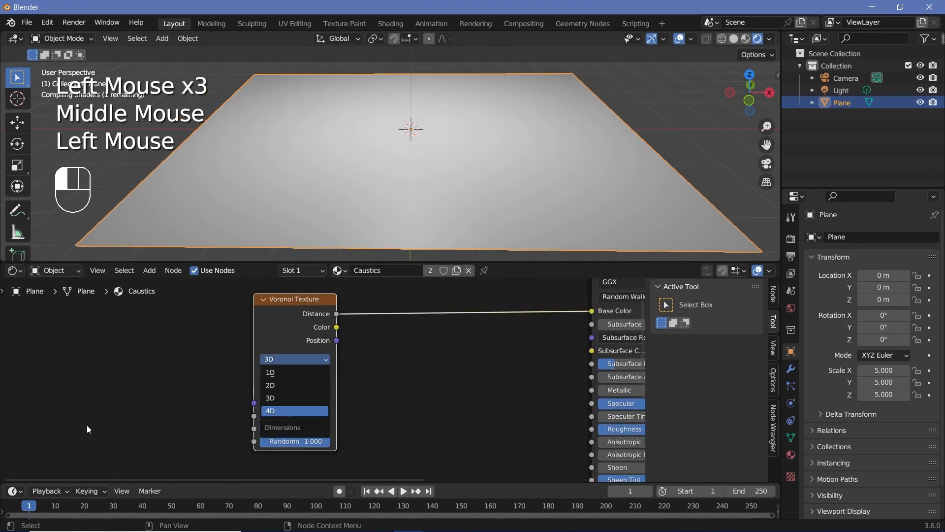
- Animate the Voronoi Texture's W with a frame-based driver that gives 0.010 at frame 1, and preview the playback
shift+drag(301, 428, 310, 428)
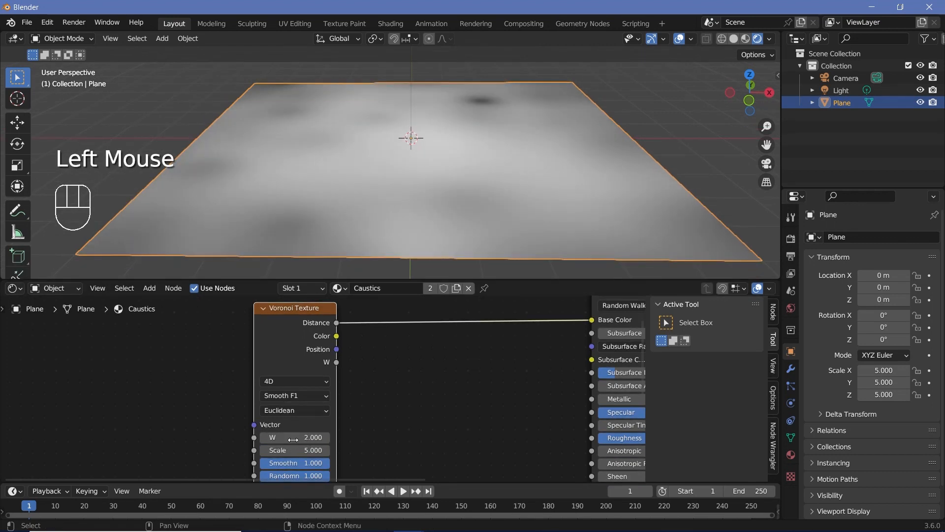
double_click(294, 439)
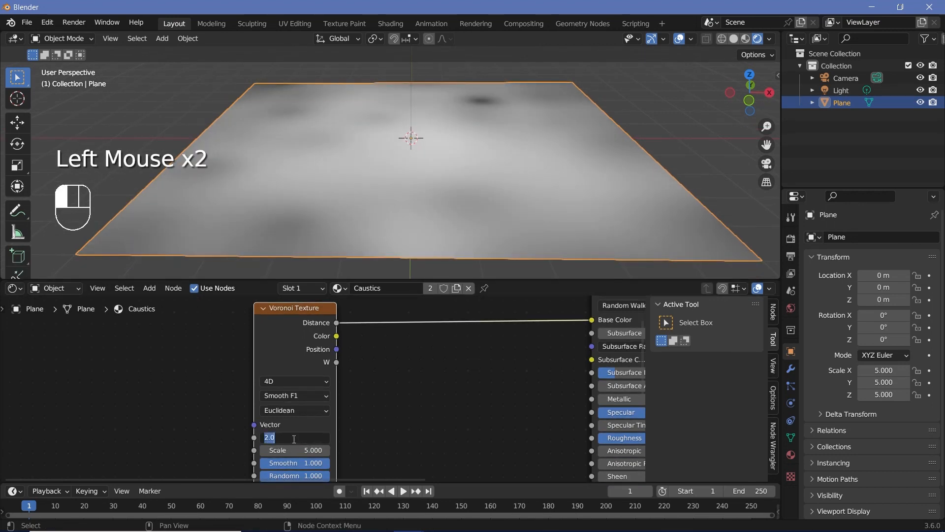
text(0.01)
key(Return)
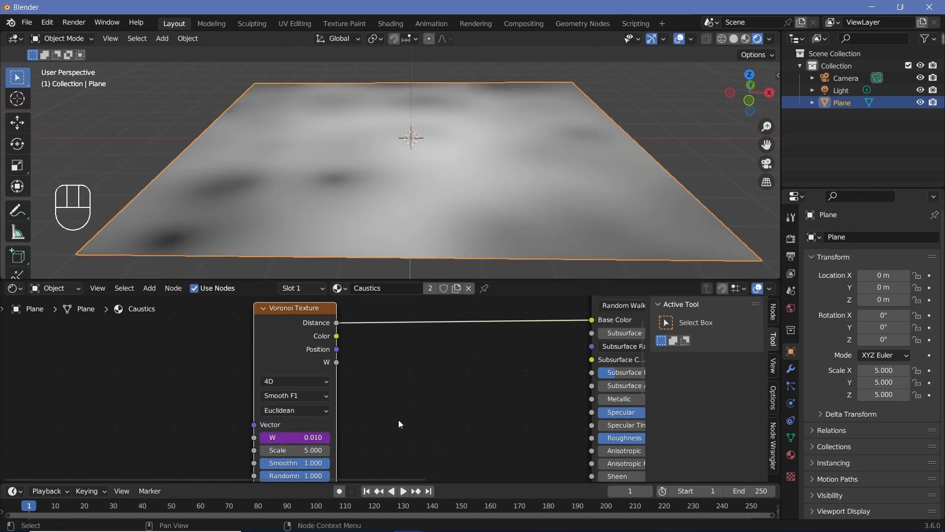
key(space)
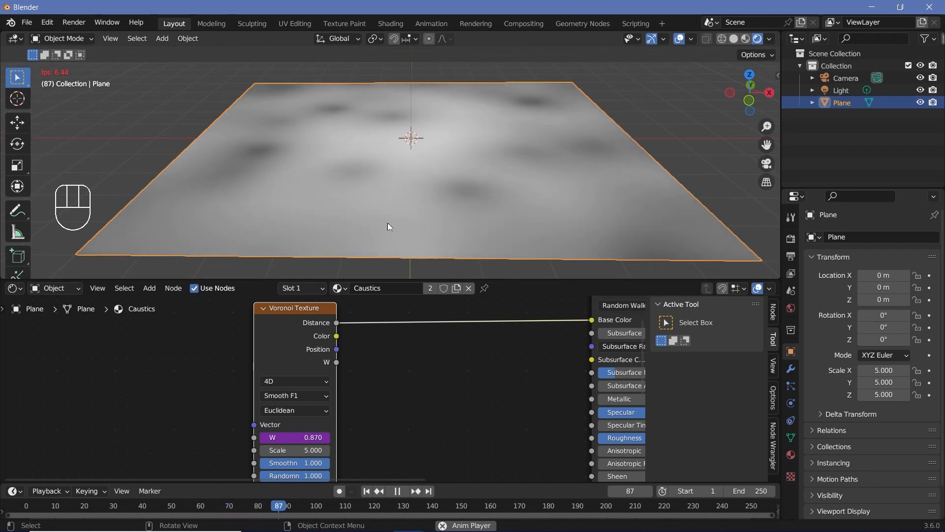
key(space)
- Duplicate the Voronoi Texture node and place the copy directly below the original
click(306, 332)
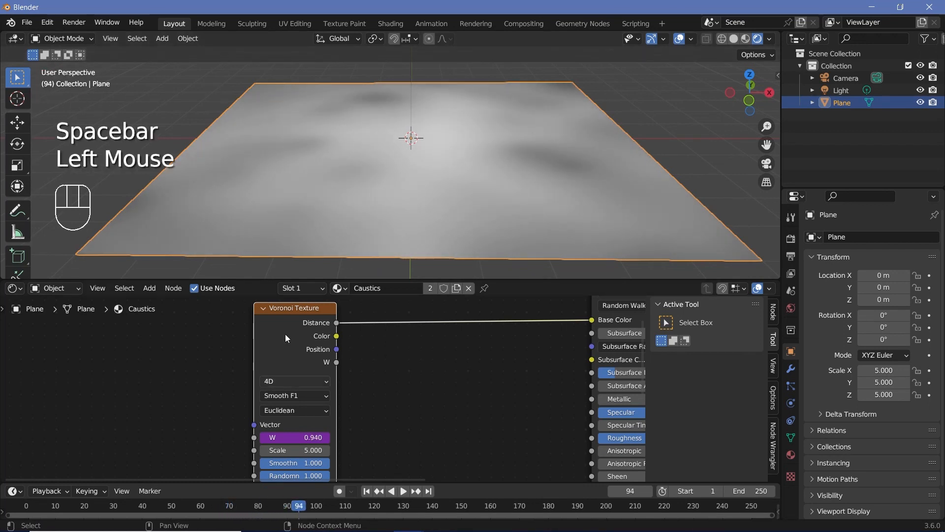
scroll(408, 380, down, 2)
middle_drag(408, 379, 431, 356)
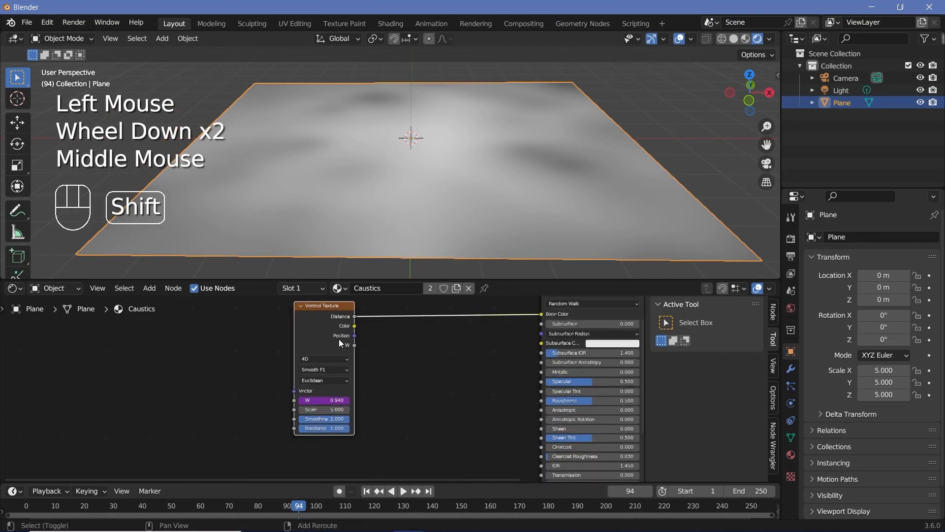
key(shift+d)
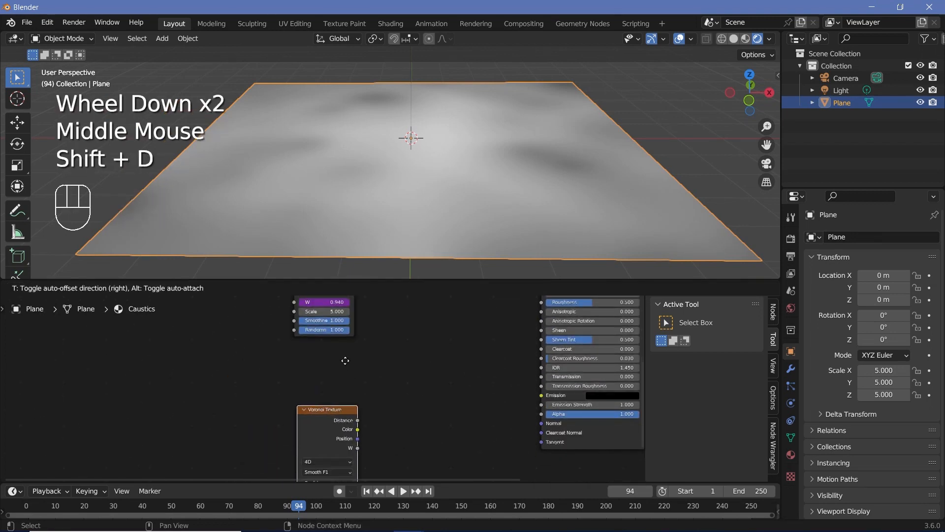
click(340, 377)
scroll(364, 387, down, 2)
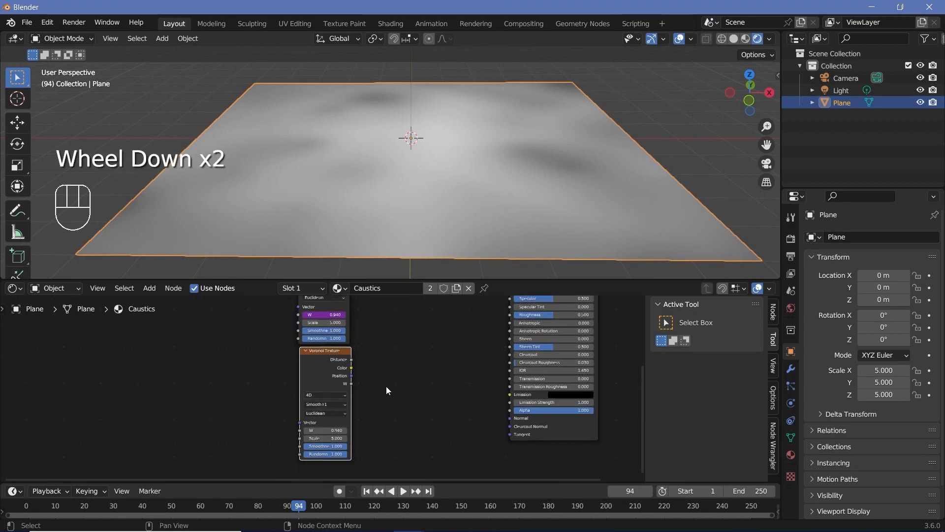
middle_drag(386, 391, 406, 448)
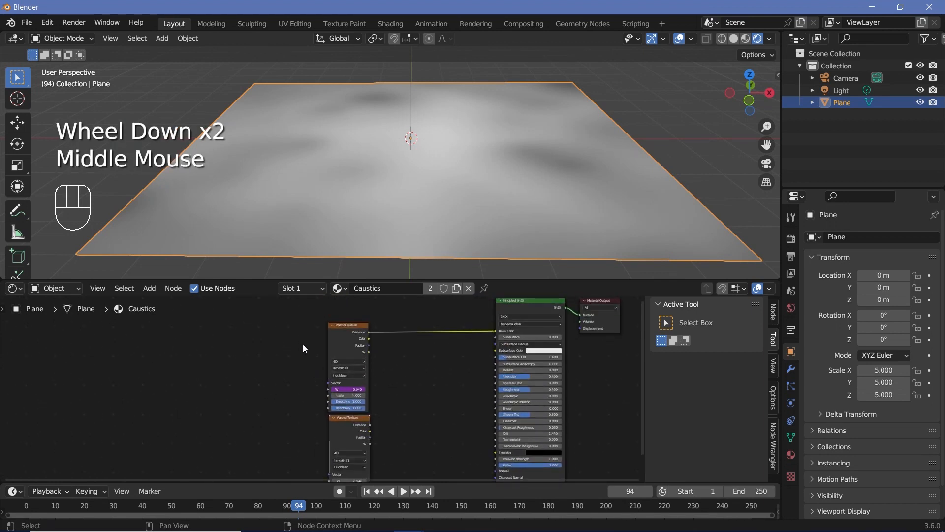
- Delete both Voronoi Texture nodes from the Caustics material
drag(303, 344, 364, 465)
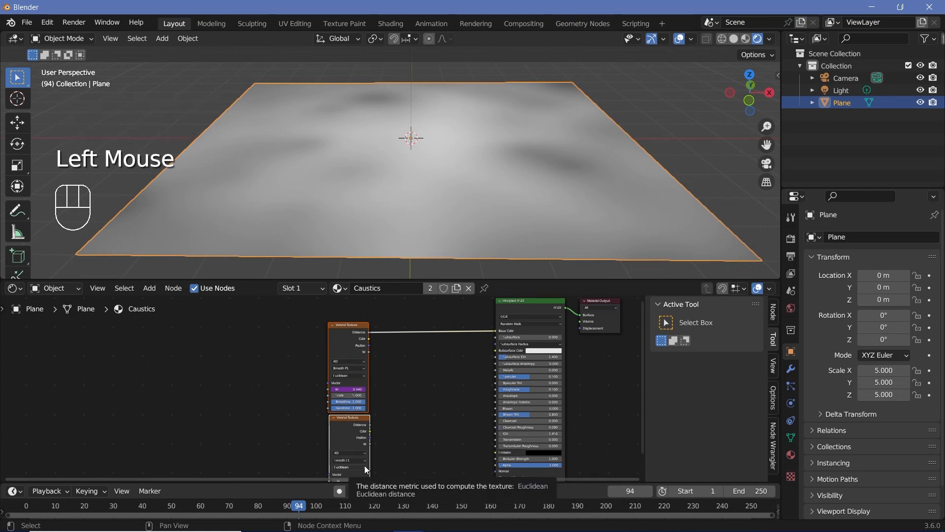
key(shift+Delete)
scroll(412, 394, up, 2)
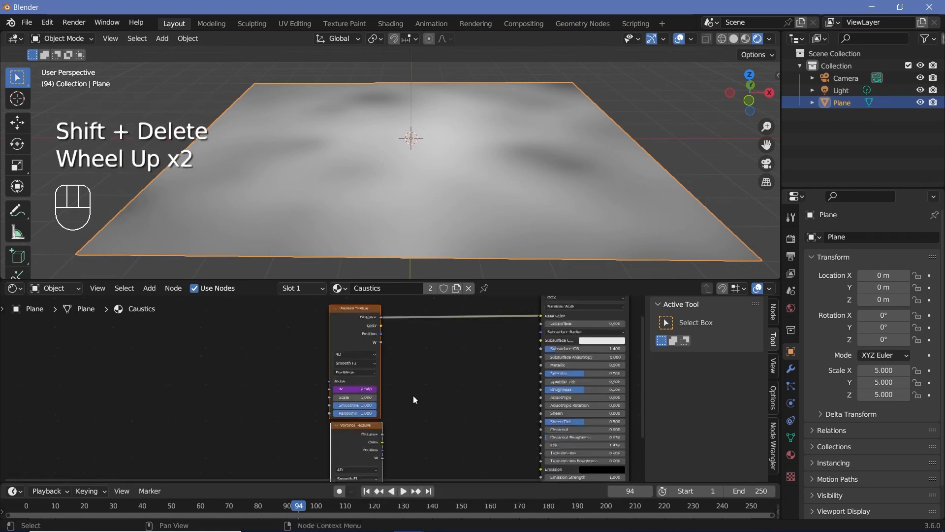
key(Delete)
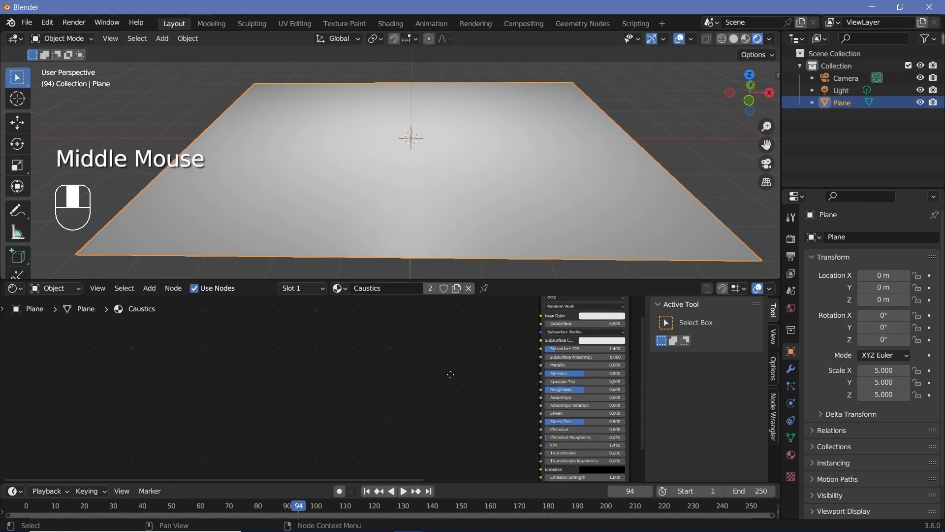
- Add a new 4D Voronoi Texture node and connect its Distance output to the Principled BSDF's Base Color
middle_drag(449, 376, 442, 412)
scroll(443, 412, up, 2)
key(shift+a)
text(vor)
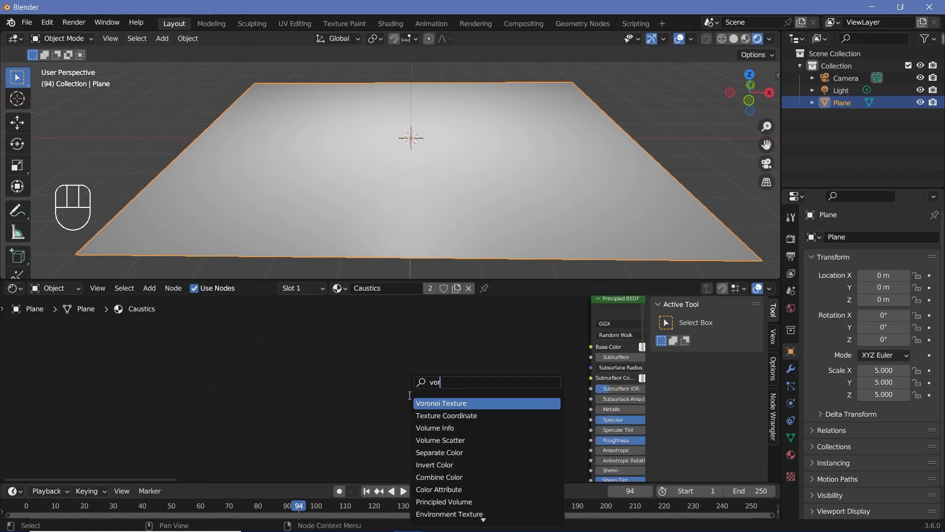
click(435, 404)
scroll(427, 389, up, 2)
click(426, 389)
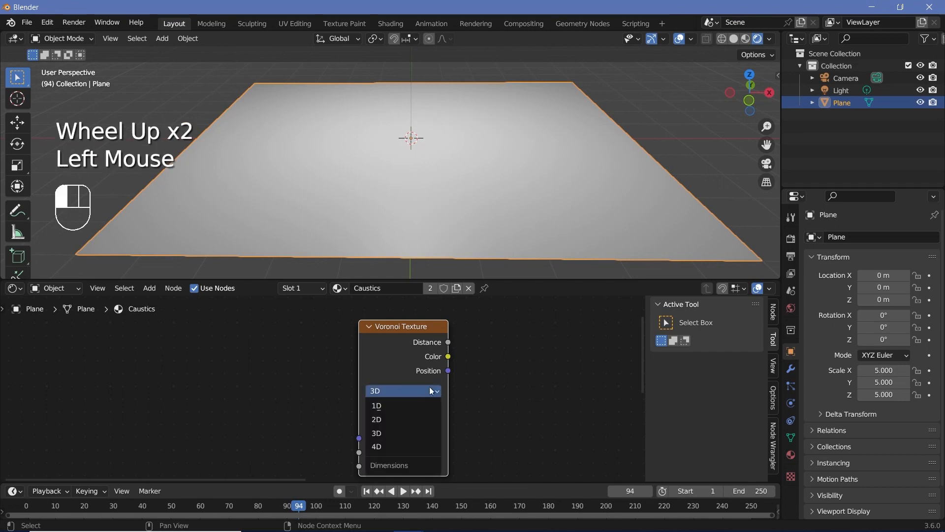
click(390, 445)
scroll(382, 377, down, 2)
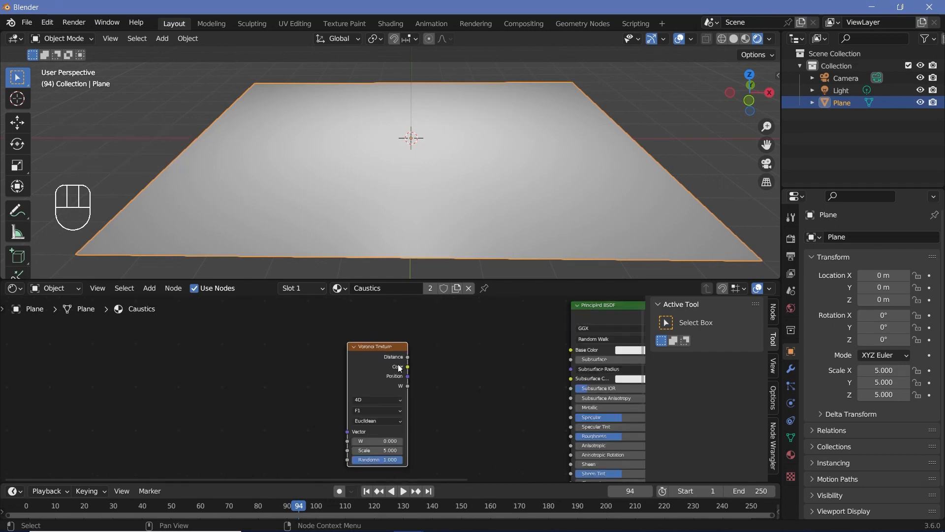
drag(408, 356, 571, 350)
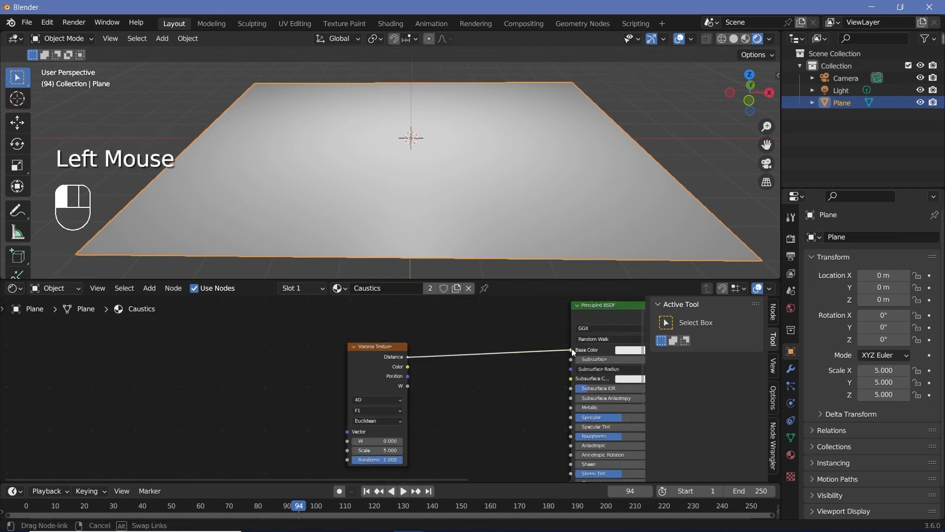
- Set the new Voronoi Texture's feature output to Distance to Edge
scroll(371, 415, up, 3)
click(377, 416)
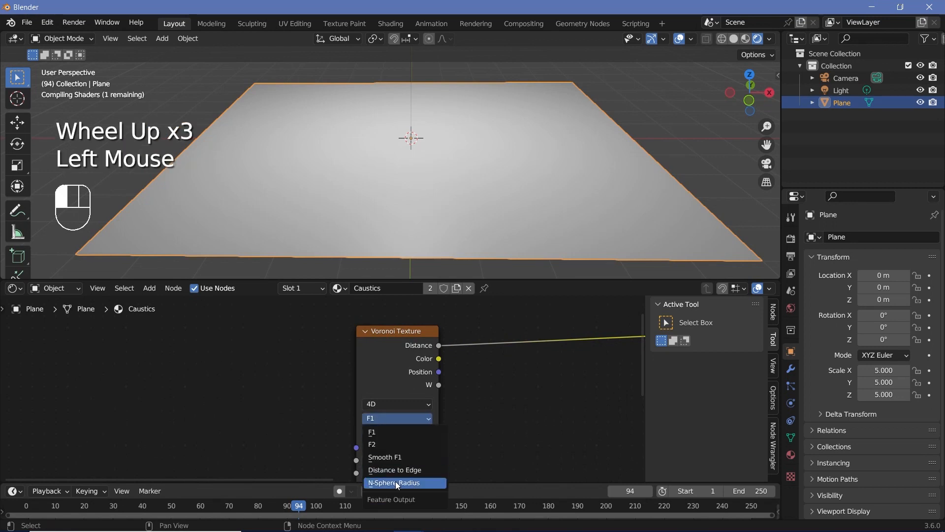
click(401, 469)
middle_drag(487, 246, 497, 206)
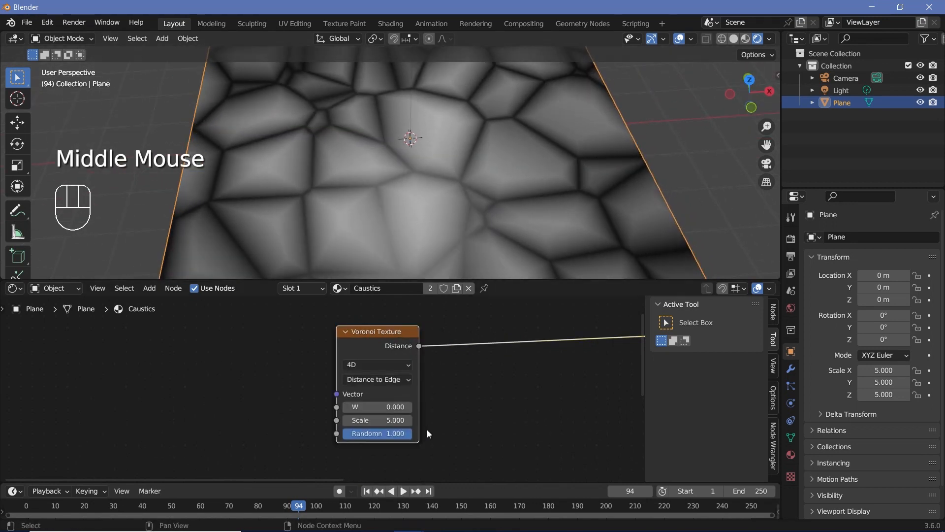
- Set the Voronoi Texture's W to about 2.06 and its feature output to F1
scroll(426, 433, up, 2)
shift+drag(384, 410, 504, 410)
click(388, 366)
click(406, 378)
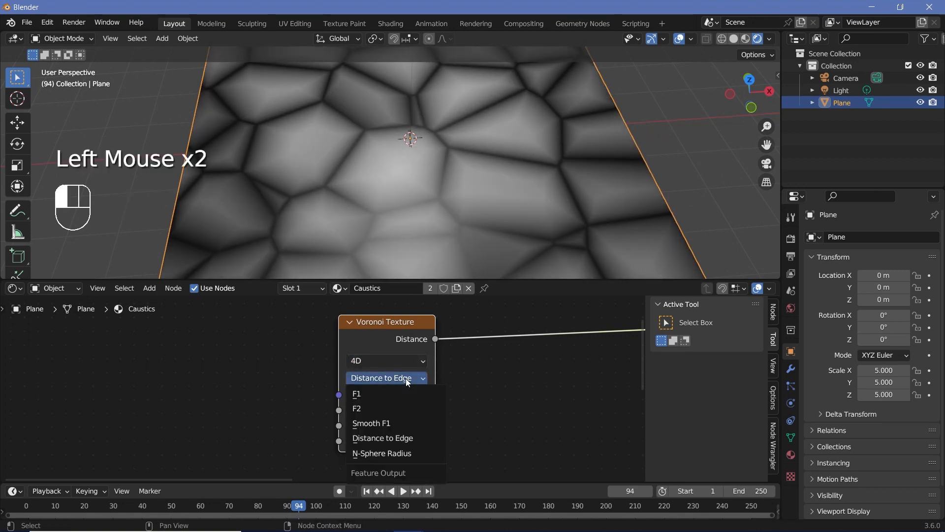
click(397, 389)
- Move the Voronoi Texture node farther from the Principled BSDF and place a duplicate of it directly below
scroll(371, 353, down, 3)
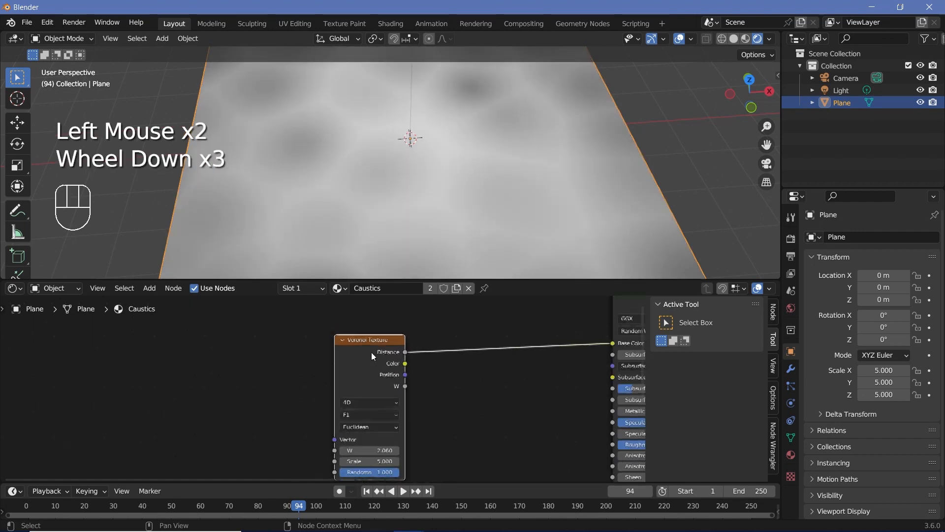
drag(371, 353, 205, 353)
scroll(205, 352, down, 2)
middle_drag(205, 353, 349, 339)
click(282, 427)
click(348, 339)
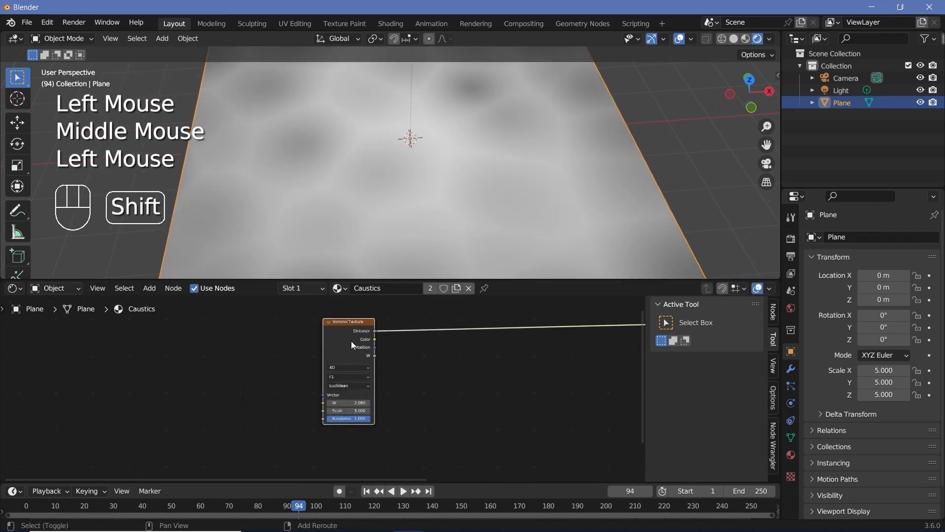
key(shift+d)
click(352, 446)
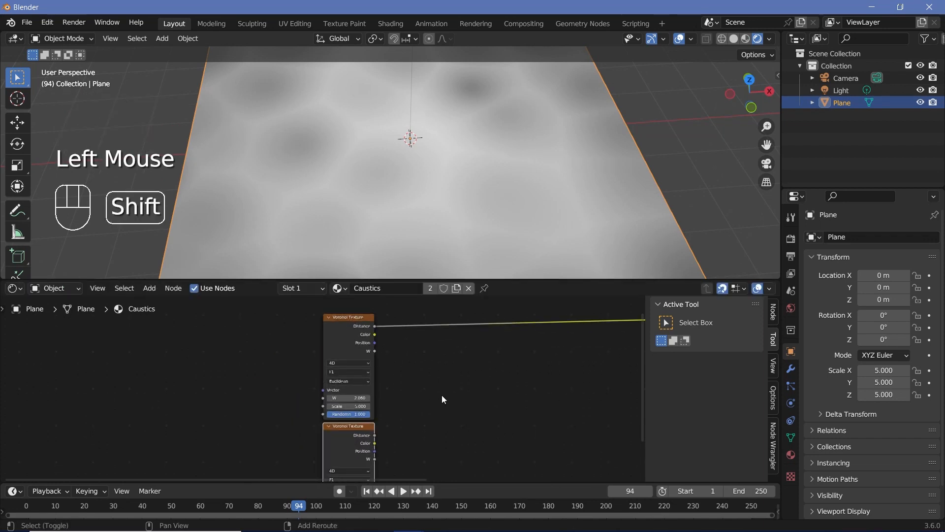
- Add a Mix Color node between the Voronoi Textures and the Principled BSDF, with its blending mode set to Difference
key(shift+a)
text(mix c)
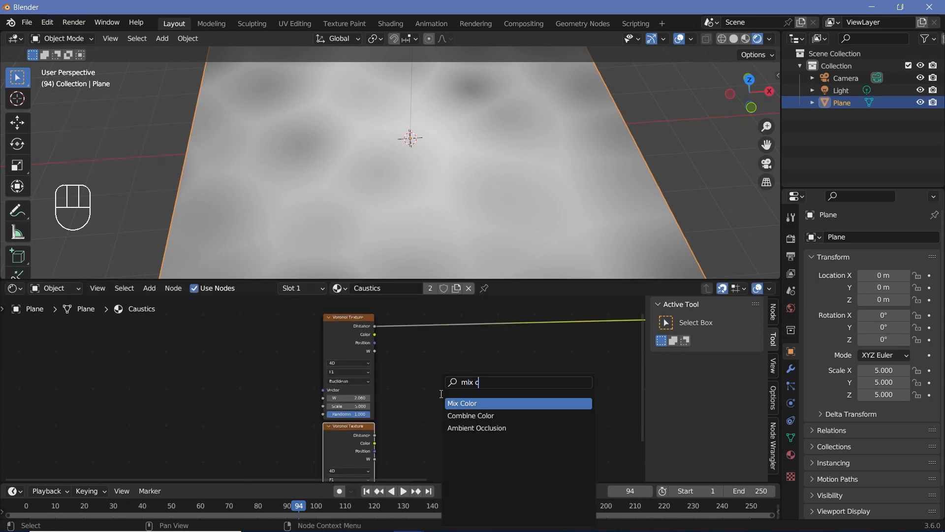
text(o)
key(Return)
scroll(442, 394, up, 2)
middle_drag(442, 393, 411, 386)
scroll(412, 385, up, 1)
click(480, 385)
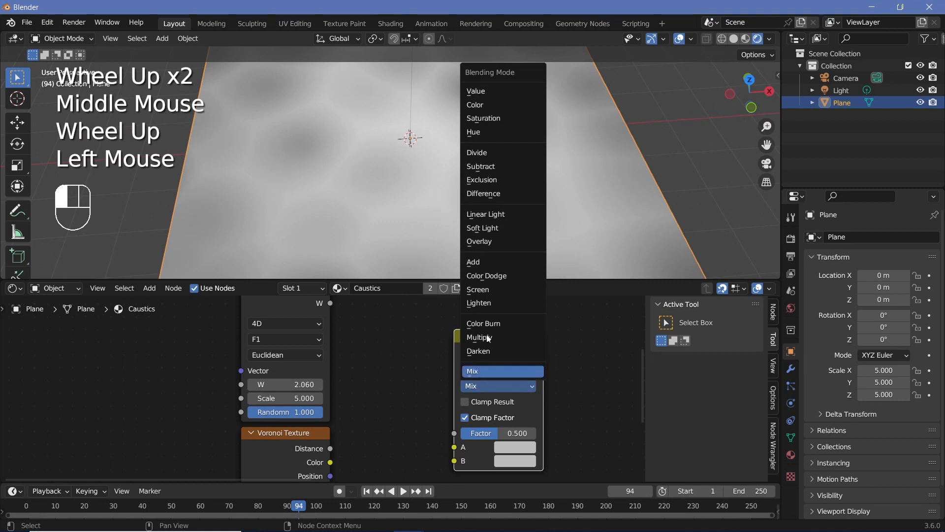
click(507, 195)
scroll(381, 358, down, 2)
middle_drag(381, 358, 353, 347)
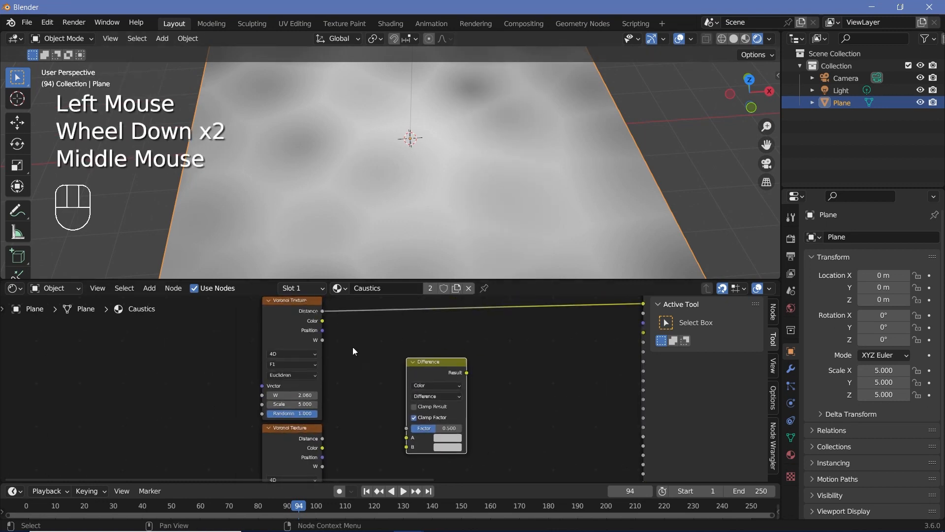
- Connect the two Voronoi Distance outputs to Difference's A and B, connect its Result to Base Color, and set its Factor to 1
drag(324, 314, 406, 437)
middle_drag(322, 437, 350, 398)
drag(348, 399, 426, 416)
middle_drag(426, 416, 404, 404)
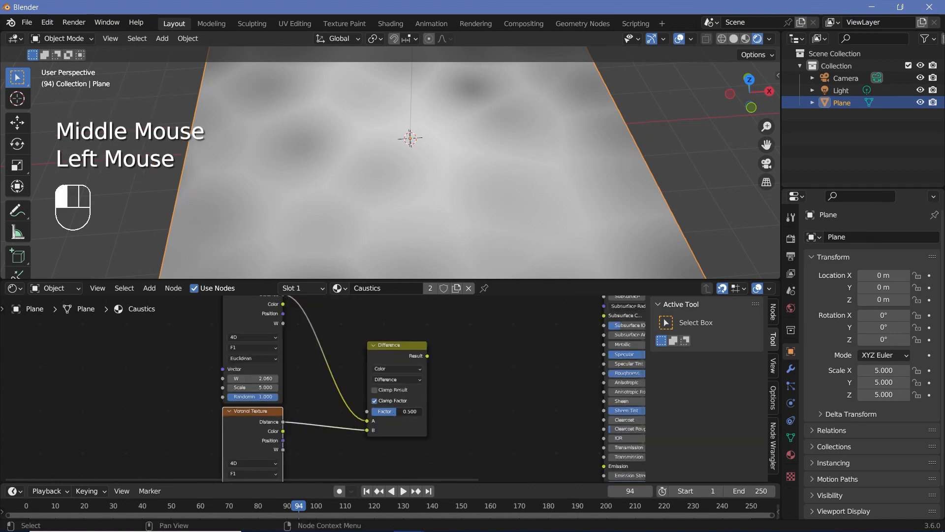
middle_drag(443, 366, 409, 387)
drag(362, 393, 540, 324)
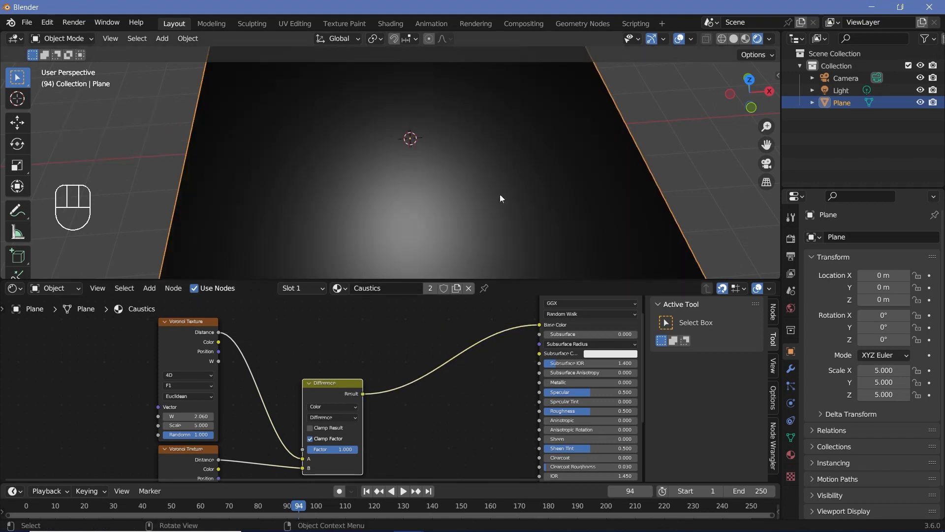
middle_drag(500, 194, 472, 255)
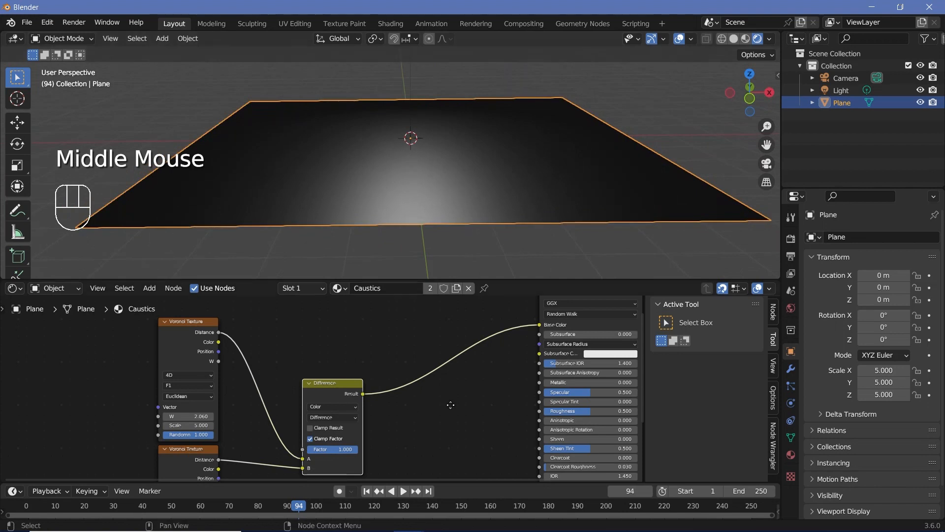
- Move the lower Voronoi Texture farther from the Difference node to make room on its link
middle_drag(163, 439, 321, 404)
click(351, 417)
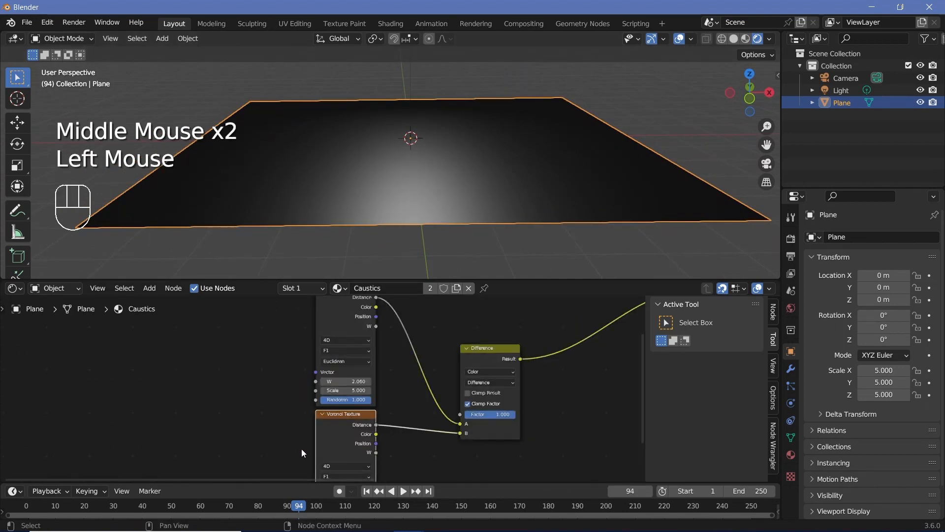
drag(344, 433, 299, 453)
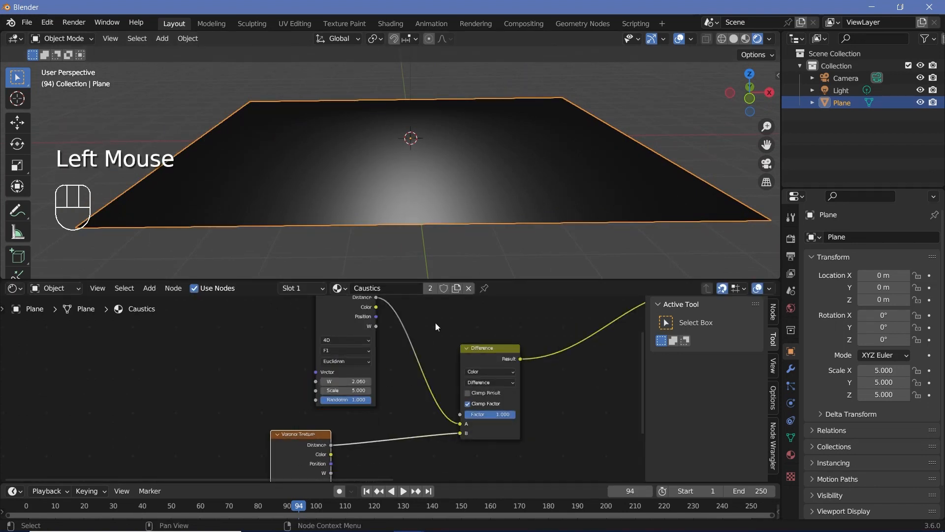
middle_drag(407, 438, 437, 412)
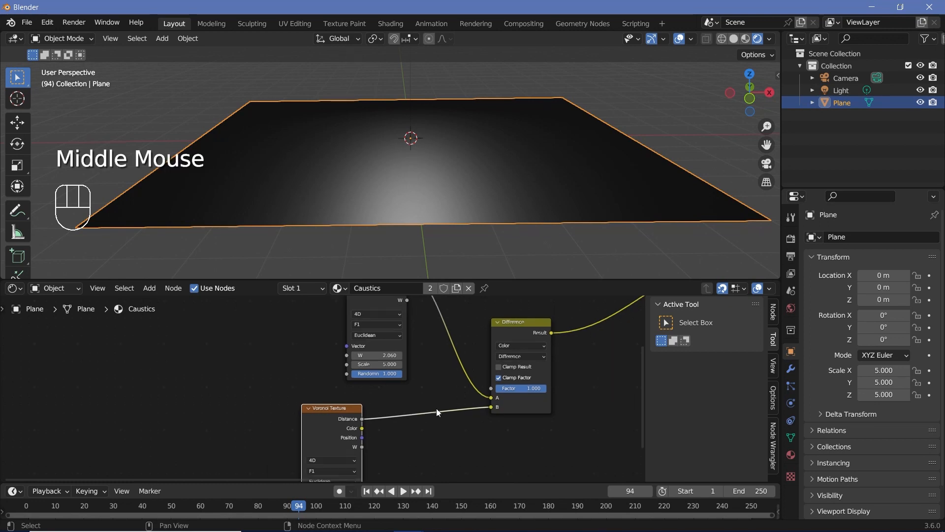
- Insert a Math node set to Multiply between the lower Voronoi Texture's Distance output and the Difference node's B input
key(shift+a)
click(391, 387)
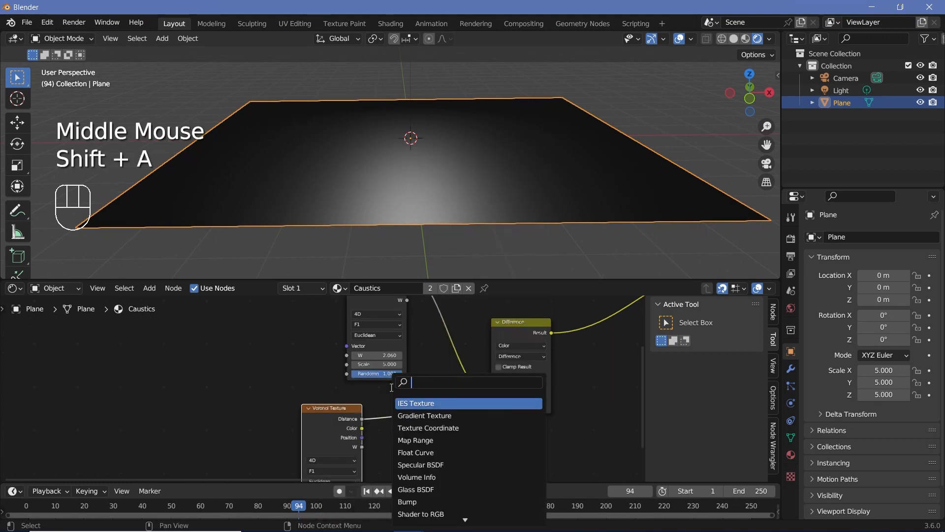
text(mat)
click(468, 403)
click(431, 444)
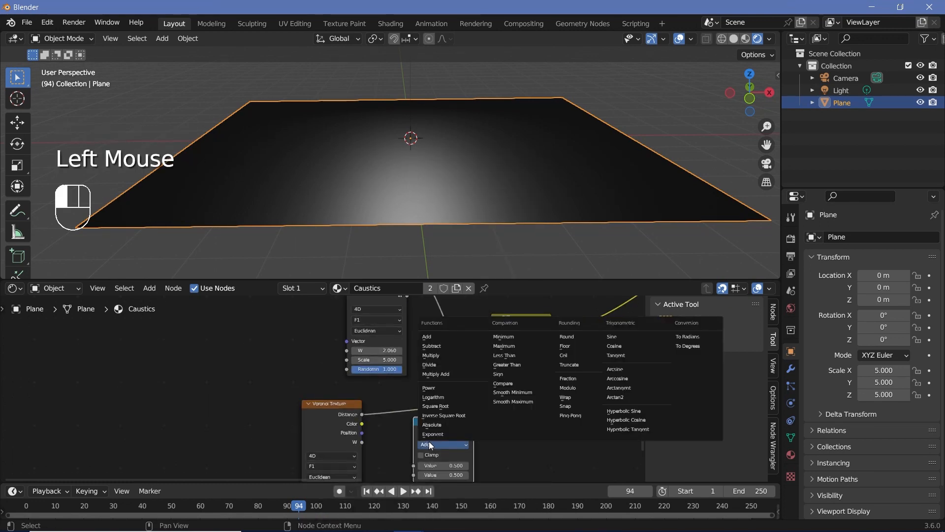
click(433, 355)
drag(433, 440, 409, 414)
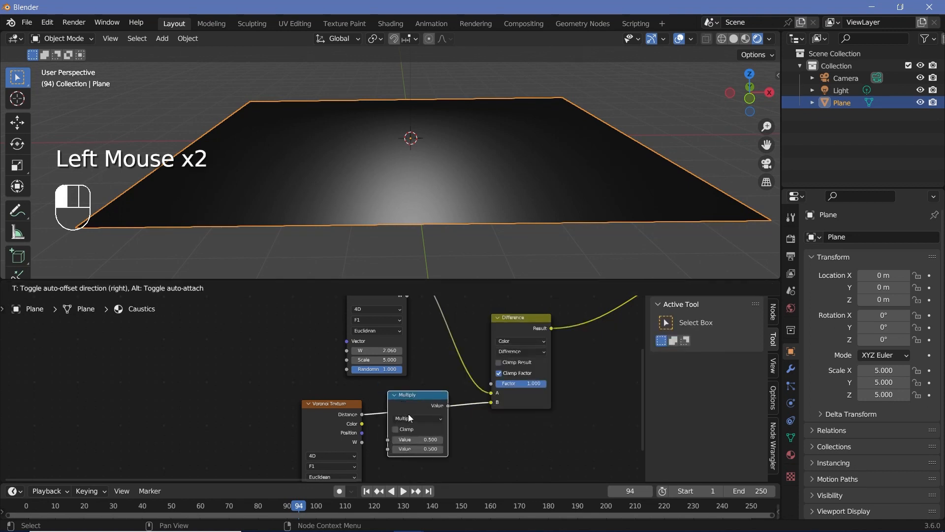
scroll(350, 419, up, 2)
click(349, 418)
middle_drag(454, 429, 439, 400)
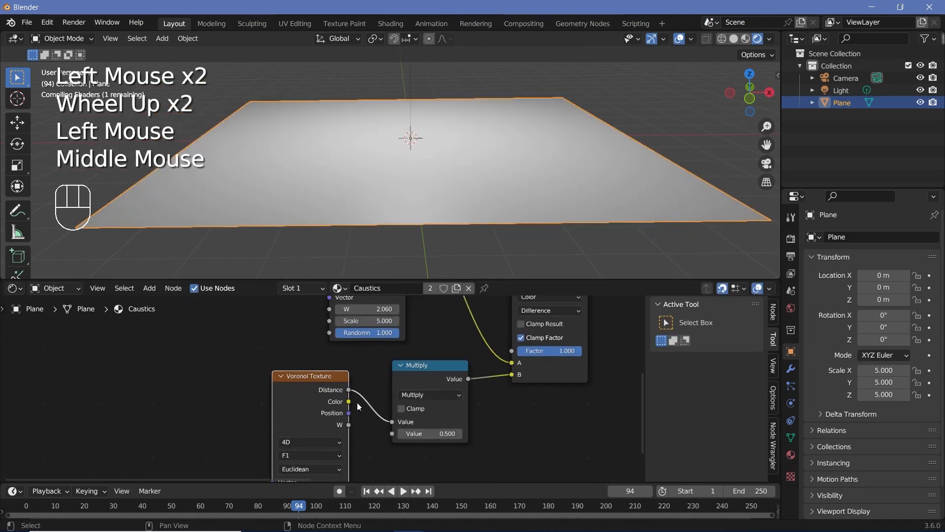
- Set the Multiply node's second value to 0.7 and move the lower Voronoi Texture slightly closer to it
click(429, 435)
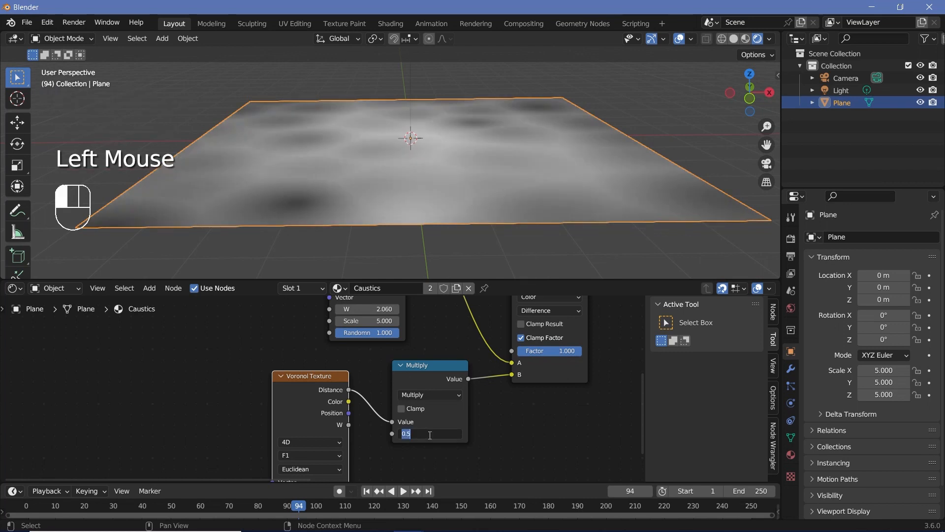
text(0.7)
key(Return)
middle_drag(507, 162, 536, 221)
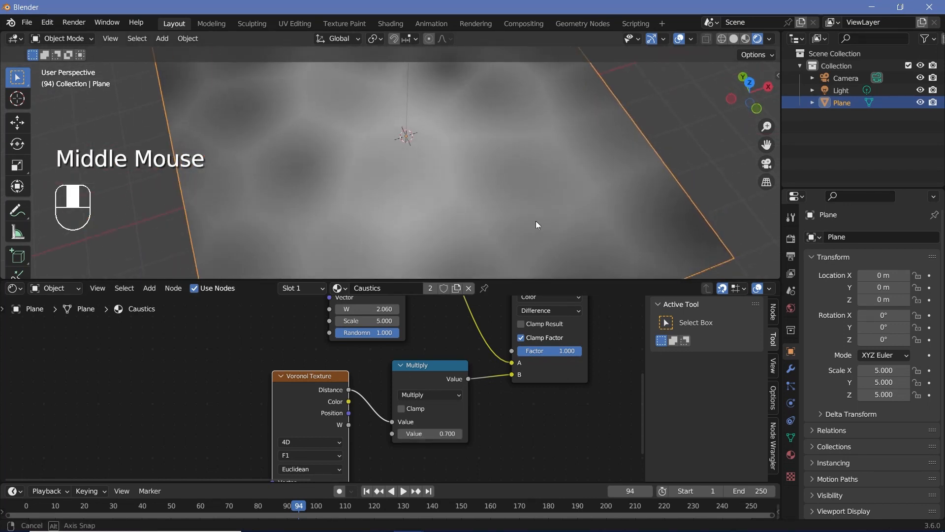
scroll(530, 219, down, 2)
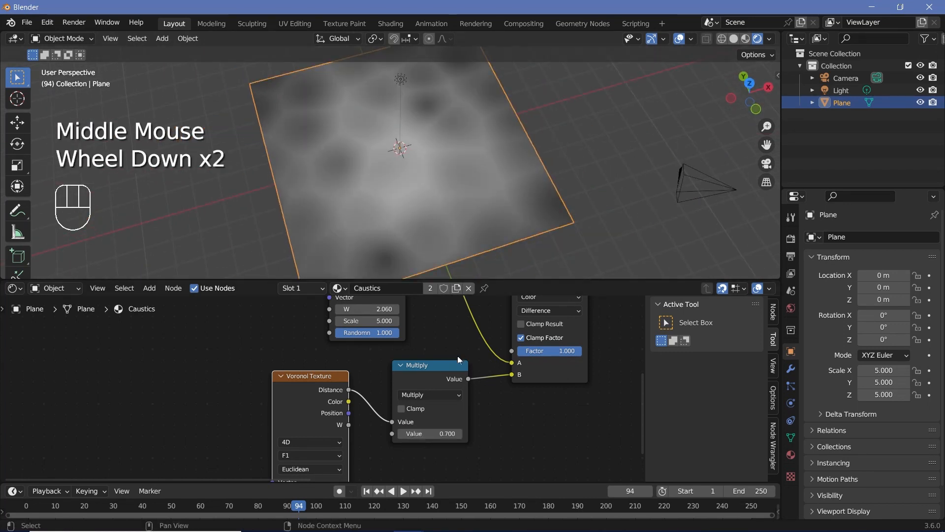
drag(302, 397, 323, 398)
- Add a Value node and connect it to the W inputs of both Voronoi Texture nodes
middle_drag(241, 372, 404, 359)
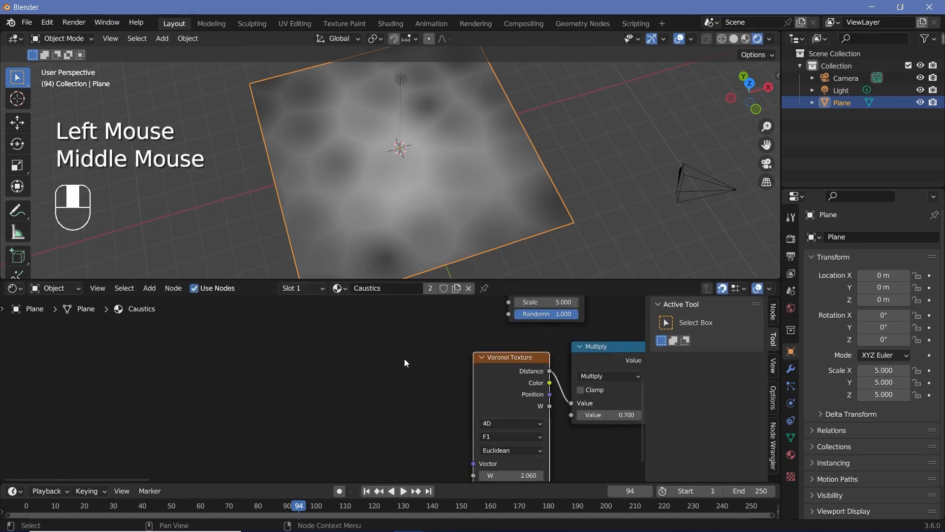
scroll(396, 356, down, 1)
key(shift+a)
click(389, 356)
text(value)
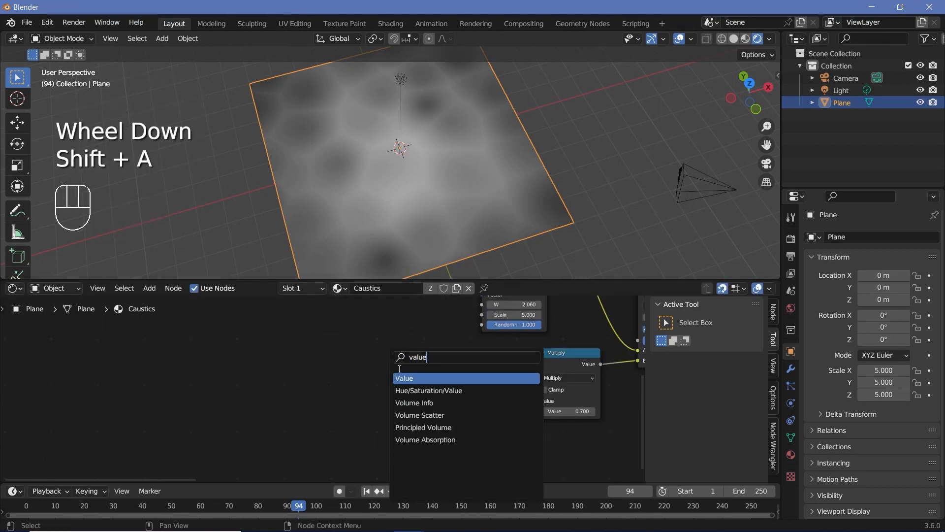
key(Return)
drag(360, 365, 482, 360)
middle_drag(386, 463, 395, 388)
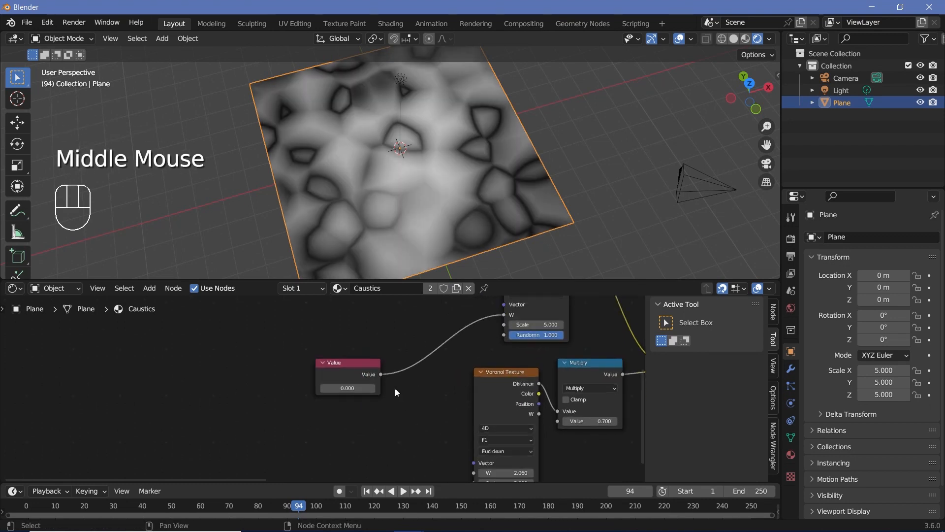
drag(382, 375, 475, 422)
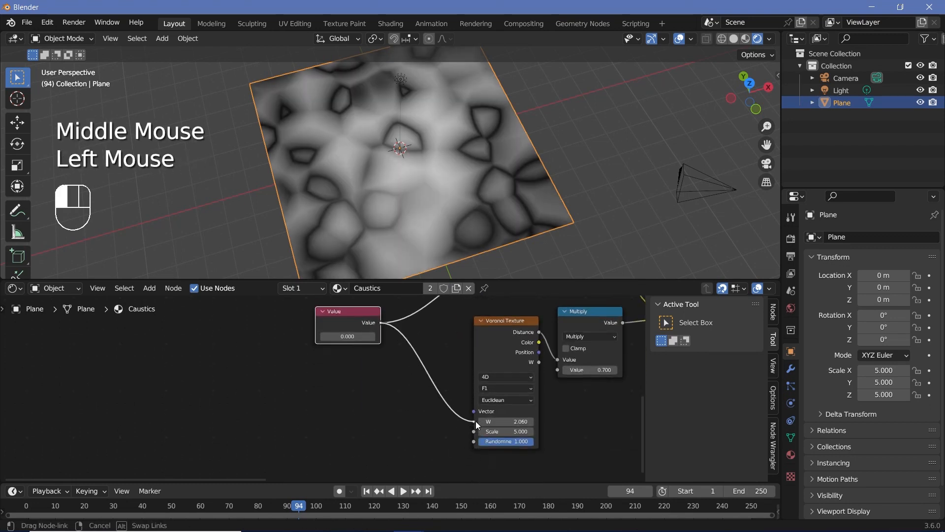
- Set the Value node driving both W inputs to about 1.21
scroll(365, 399, up, 2)
shift+drag(365, 382, 539, 383)
scroll(409, 370, down, 5)
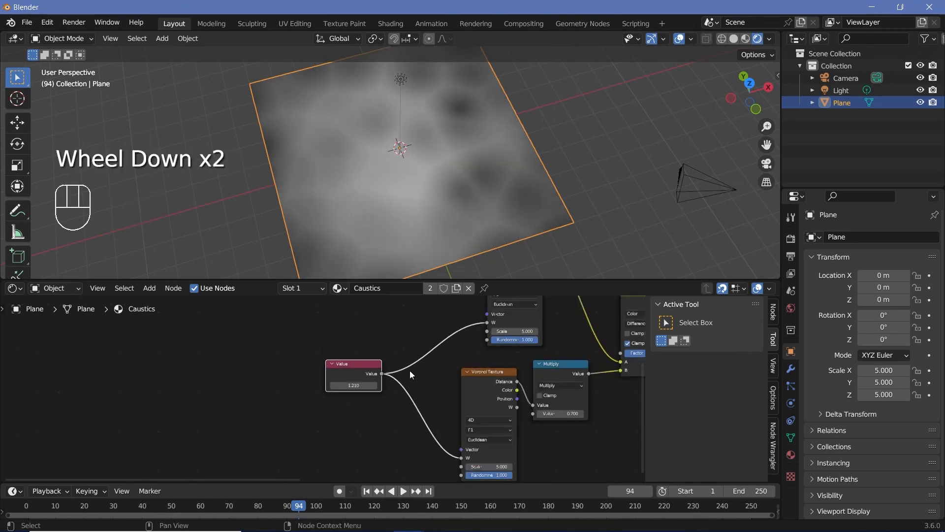
- Move the Value, Voronoi Texture, Multiply and Difference nodes together farther from the Principled BSDF
drag(293, 314, 530, 446)
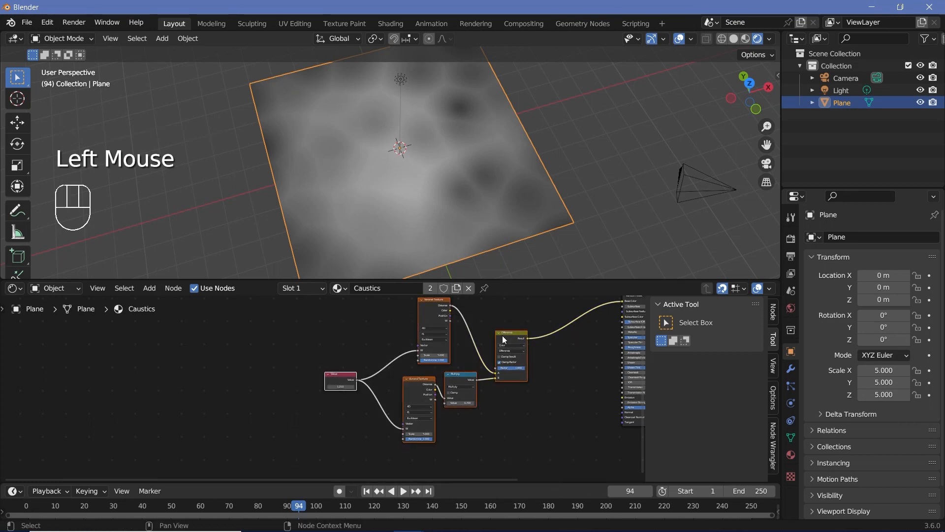
drag(502, 336, 421, 338)
scroll(528, 353, up, 2)
middle_drag(528, 354, 433, 360)
- Insert a Color Ramp node between the Difference node's Result and the Principled BSDF's Base Color
key(shift+a)
click(432, 361)
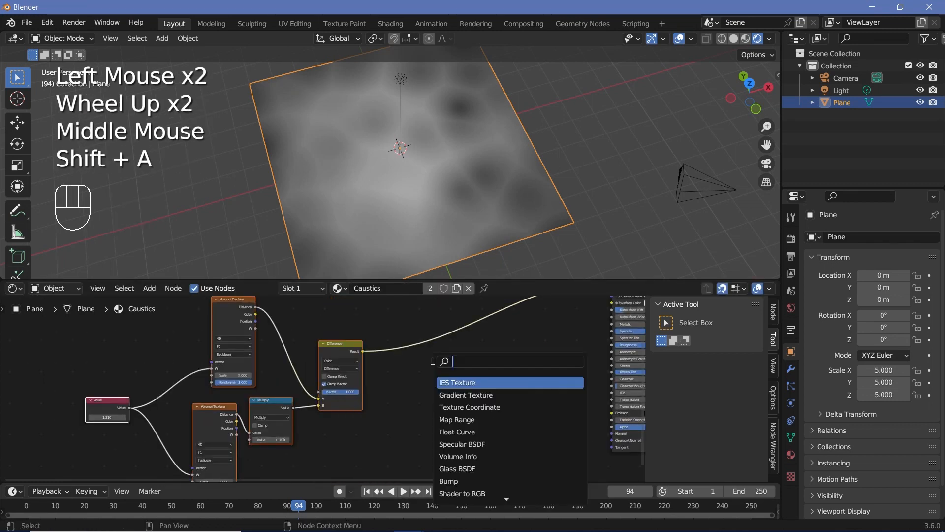
text(colo)
key(Return)
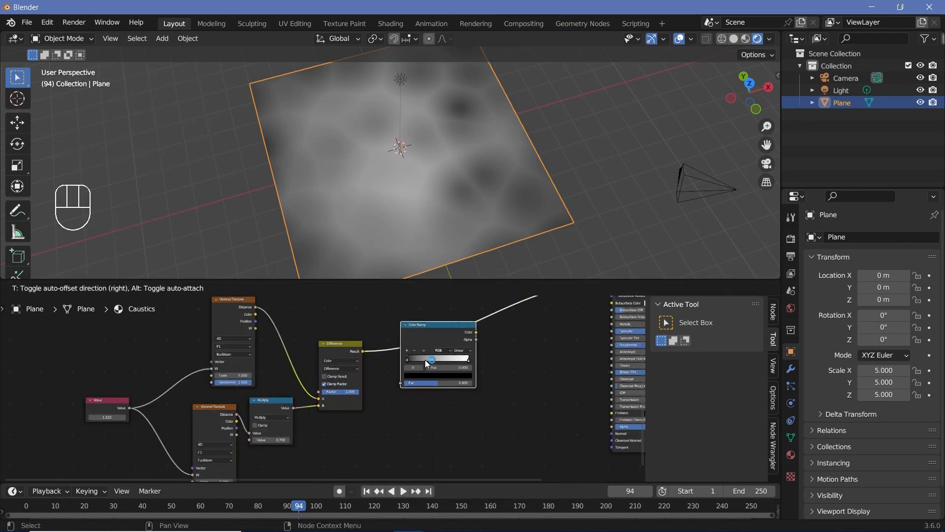
click(452, 365)
scroll(452, 365, up, 4)
middle_drag(452, 365, 430, 372)
scroll(431, 373, up, 2)
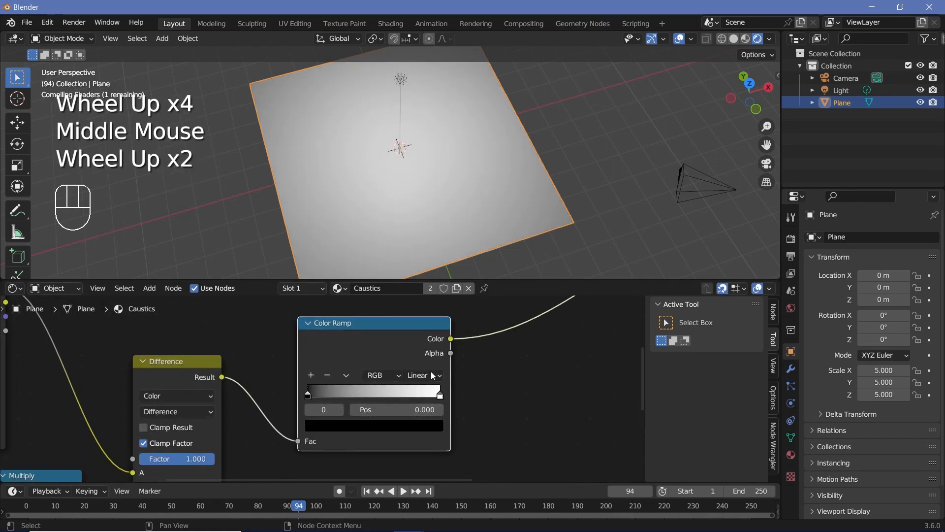
- Set the Color Ramp's interpolation to B-Spline, place the black stop at 0.247 and bring the white stop just beyond it
click(430, 374)
click(422, 431)
drag(308, 395, 341, 399)
drag(421, 393, 352, 393)
scroll(340, 403, up, 2)
click(345, 396)
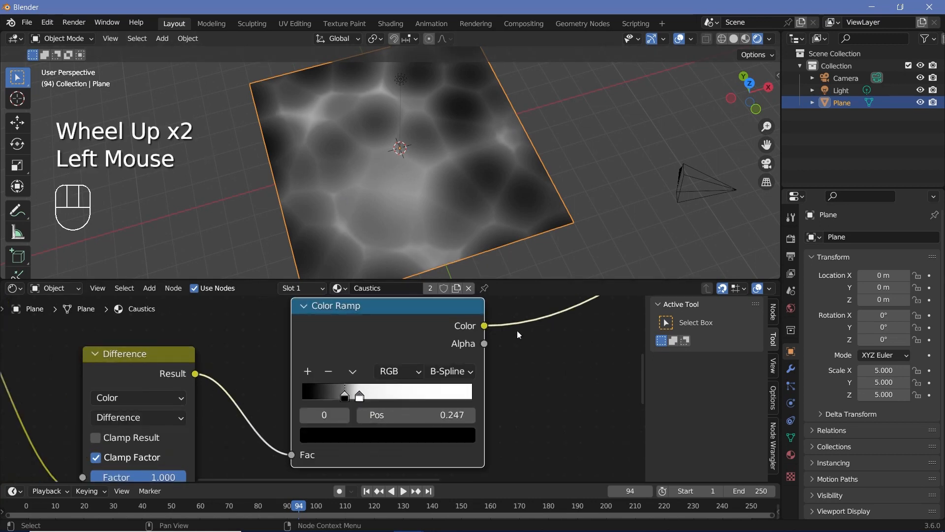
- Hide the Light object in the viewport to check the plane's material without it
scroll(515, 339, down, 3)
middle_drag(442, 174, 397, 200)
click(918, 91)
scroll(397, 200, up, 2)
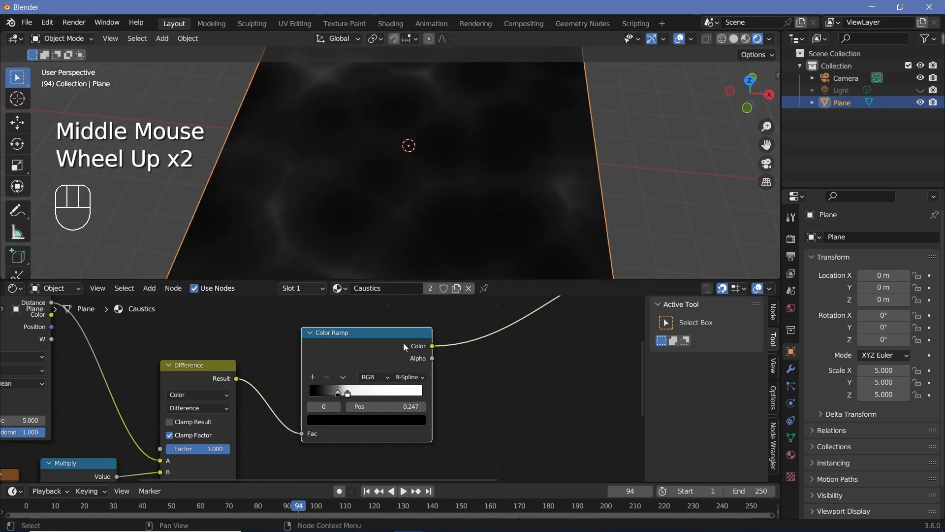
- Add an unconnected Math node between the Color Ramp and the Principled BSDF
scroll(426, 355, down, 2)
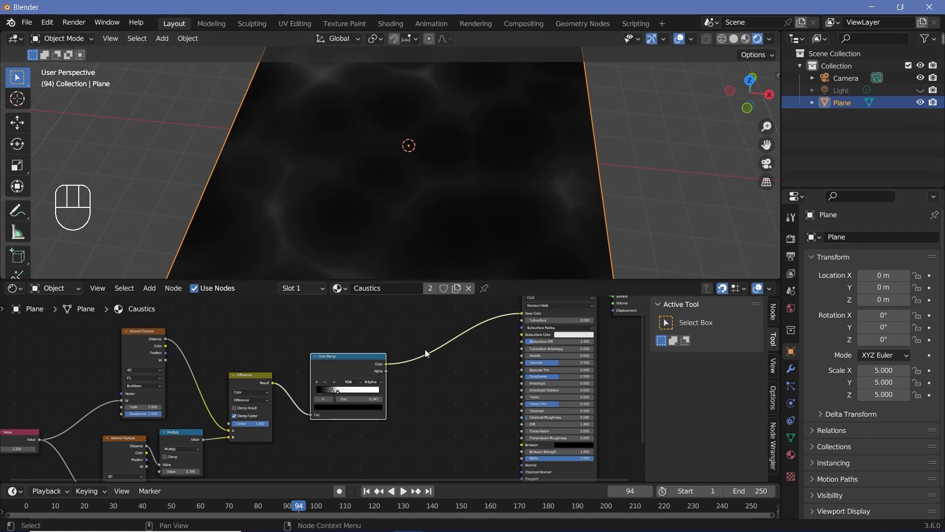
middle_drag(426, 352, 394, 362)
key(shift+a)
text(ma)
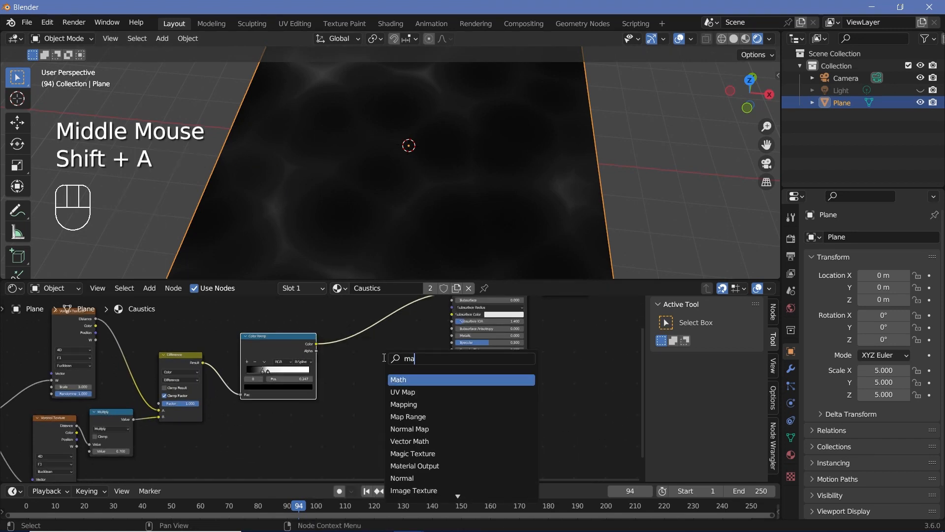
text(th)
click(405, 380)
click(407, 370)
- Set the new Math node's operation to Power
scroll(407, 374, up, 2)
click(407, 376)
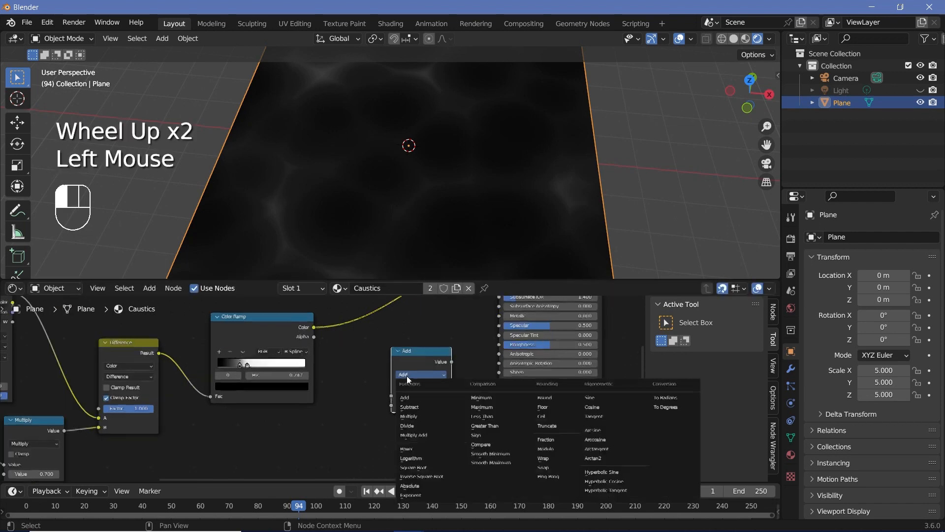
right_click(226, 334)
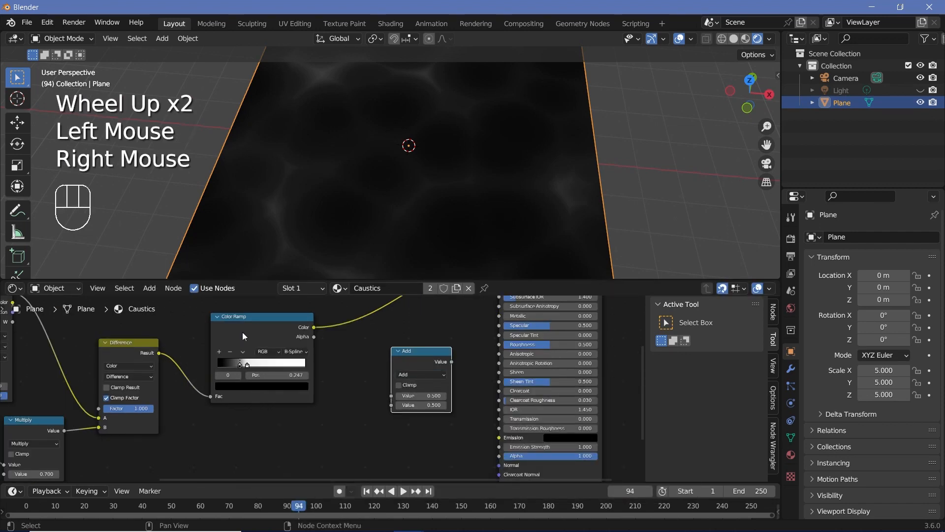
click(242, 332)
drag(314, 327, 345, 389)
click(413, 372)
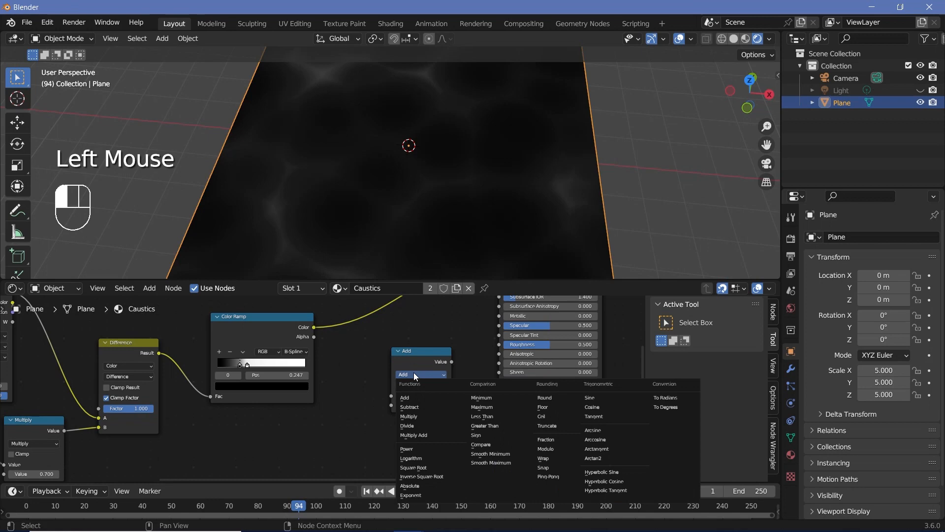
click(418, 447)
- Set the Power node's Exponent to 4.9 and move the node closer to the Principled BSDF
middle_drag(332, 432, 334, 414)
scroll(335, 413, up, 3)
drag(533, 384, 581, 384)
scroll(326, 386, down, 2)
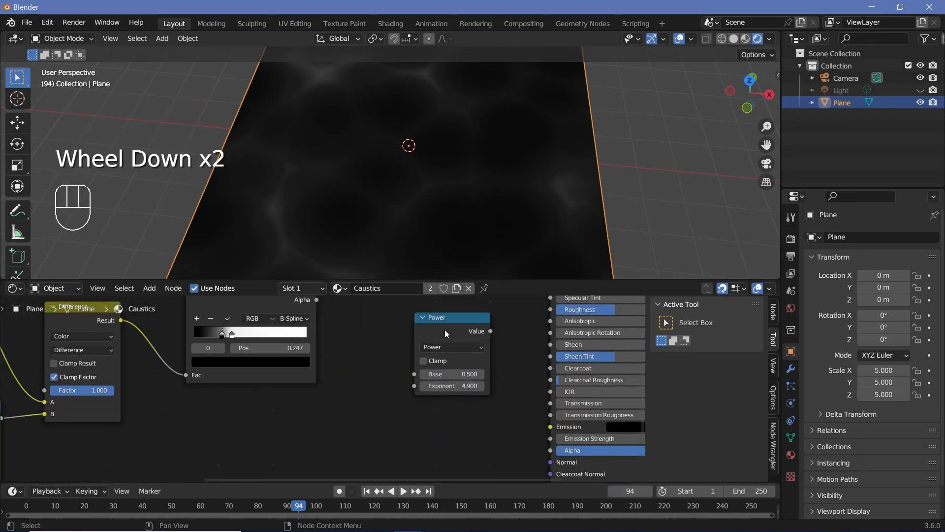
drag(444, 329, 474, 318)
scroll(474, 317, down, 2)
middle_drag(468, 329, 433, 393)
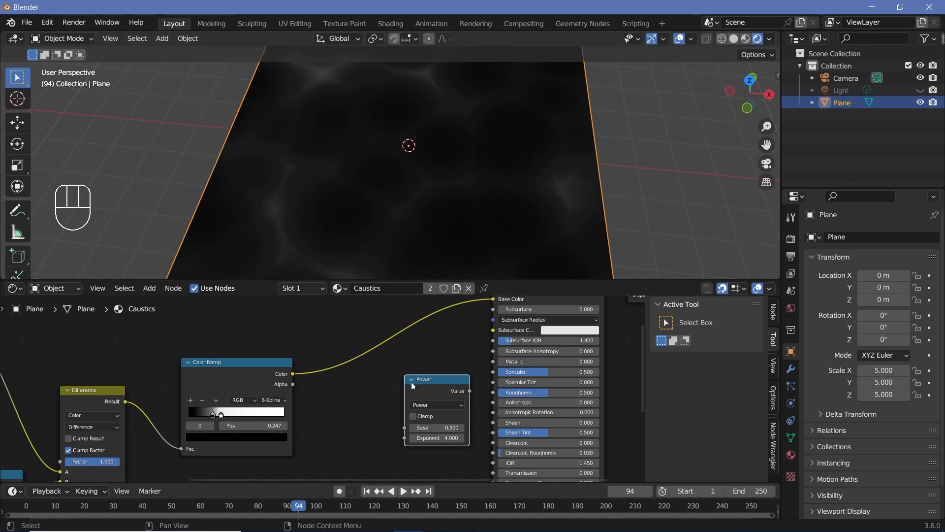
middle_drag(412, 382, 468, 376)
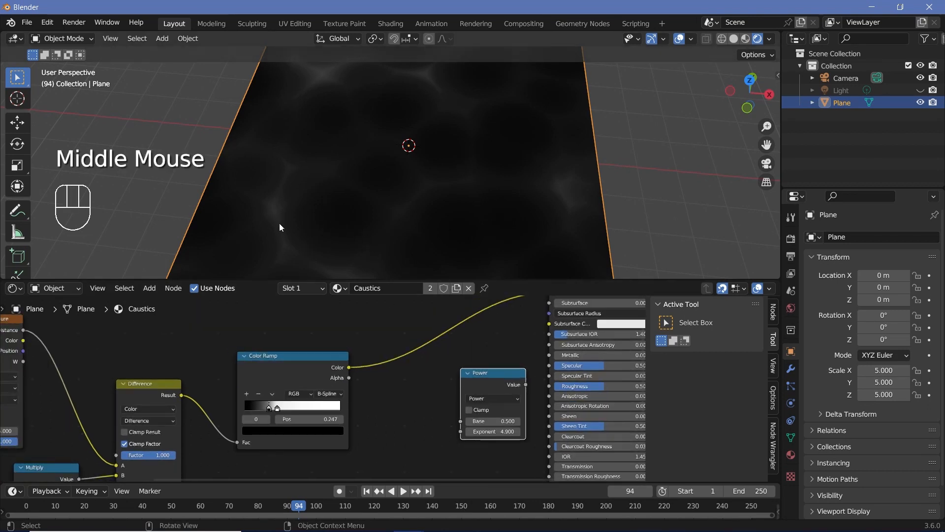
- Duplicate the Power node and set the copy's operation to Add
key(shift+a)
click(493, 379)
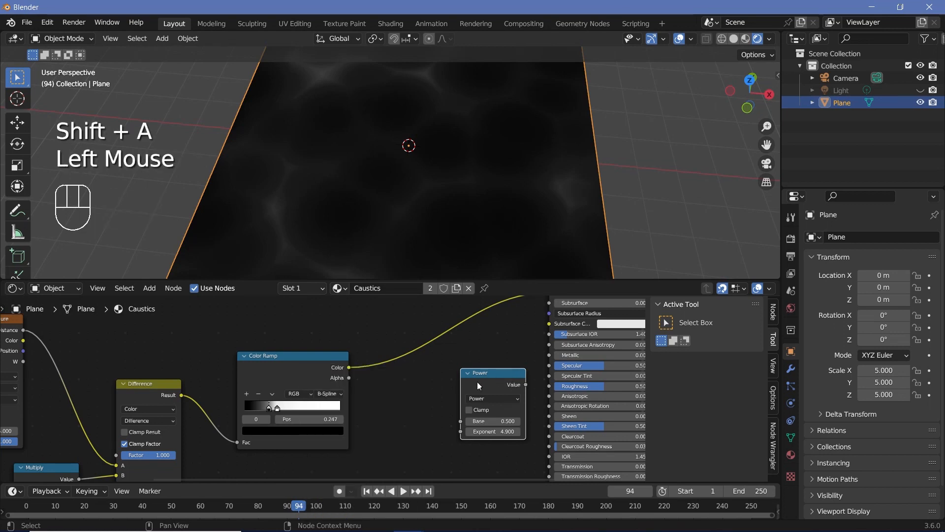
key(shift+d)
scroll(399, 394, up, 2)
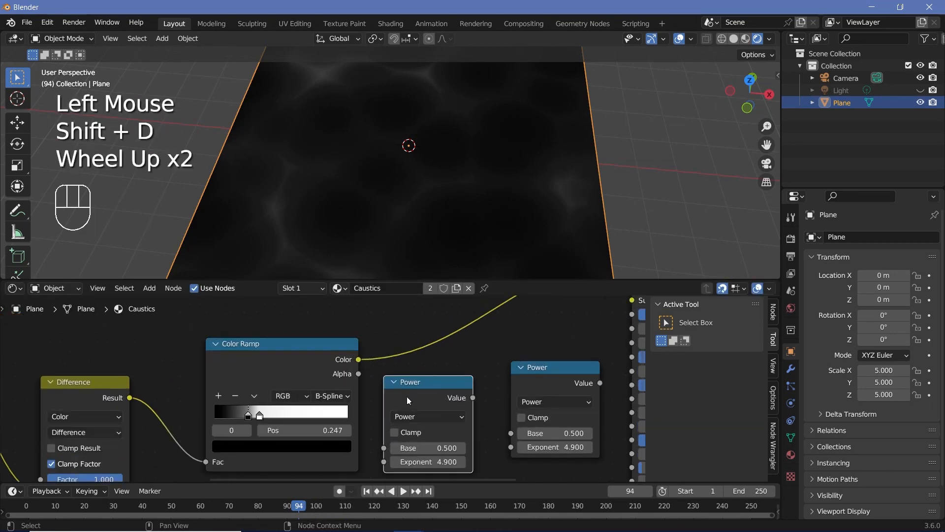
click(418, 409)
click(421, 416)
click(411, 256)
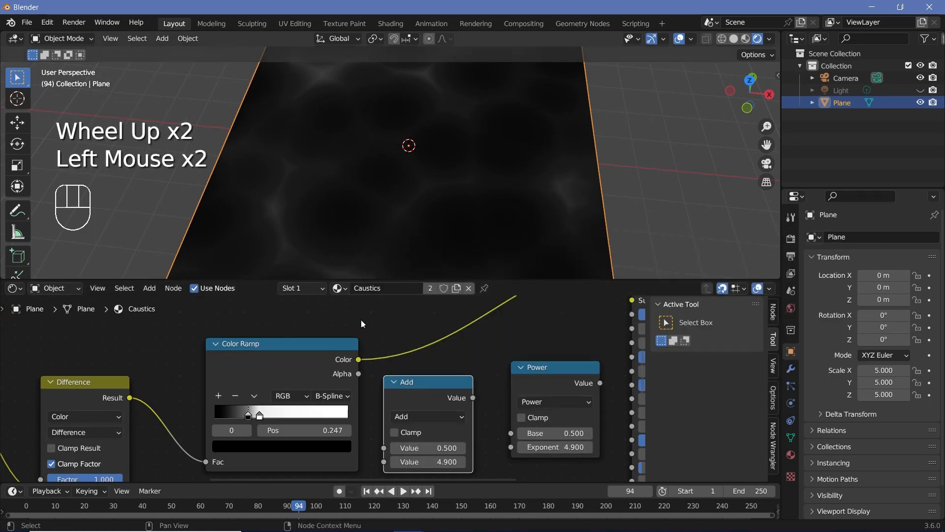
- Insert the Add node into the link after the Color Ramp and set its second Value to 0.5
drag(426, 400, 415, 380)
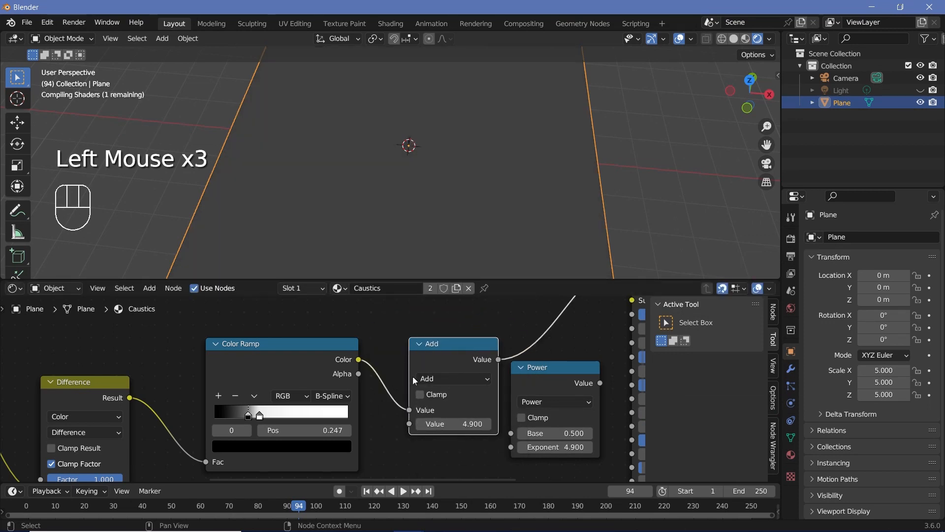
click(441, 360)
middle_drag(441, 359, 308, 348)
click(329, 413)
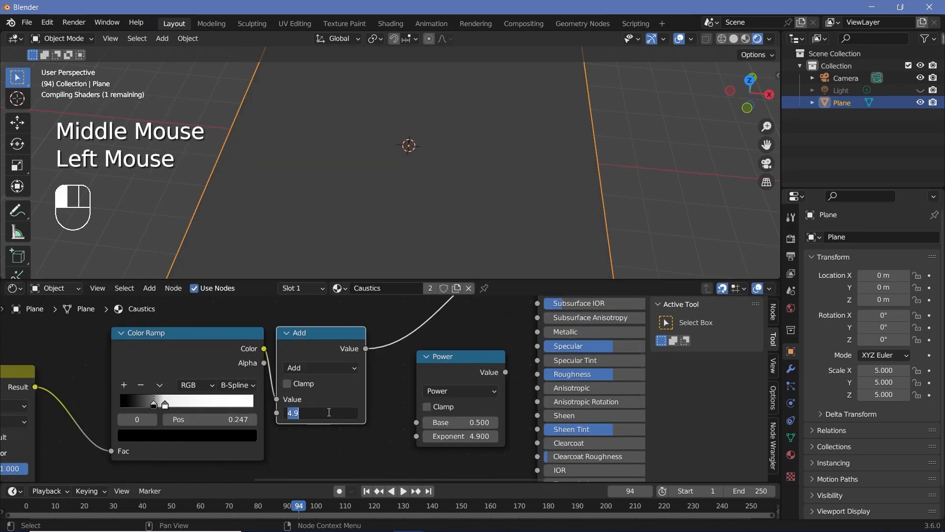
text(0.5)
key(Return)
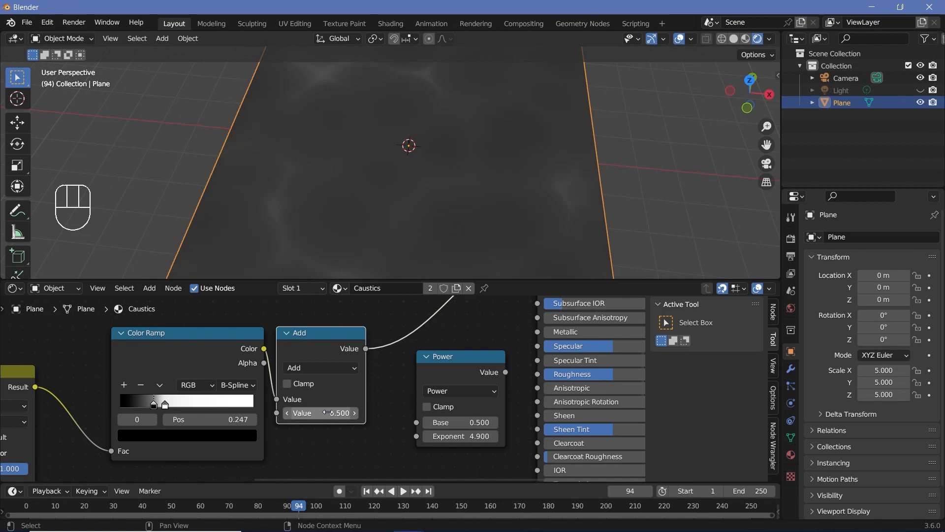
- Insert the Power node into the link directly after the Add node and set its Exponent to 7
middle_drag(329, 413, 287, 443)
drag(404, 391, 402, 355)
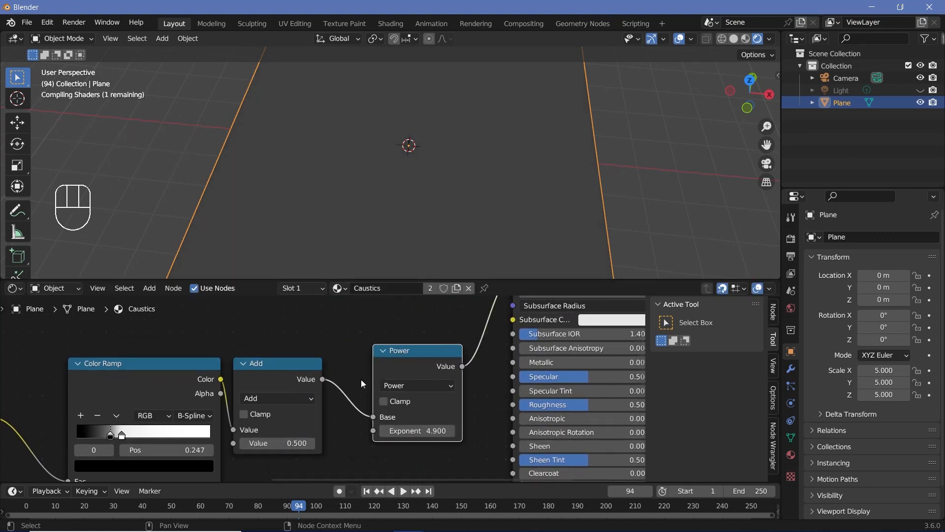
drag(379, 443, 381, 443)
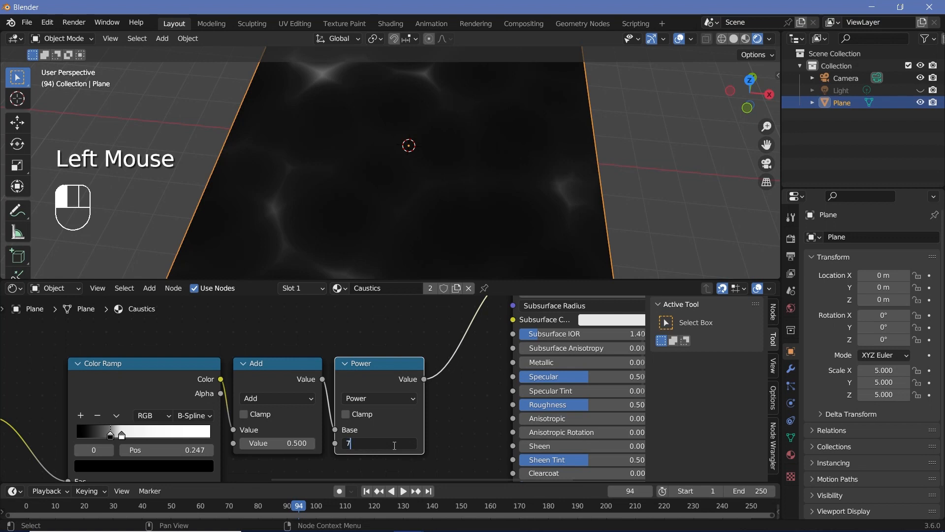
text(7)
key(Return)
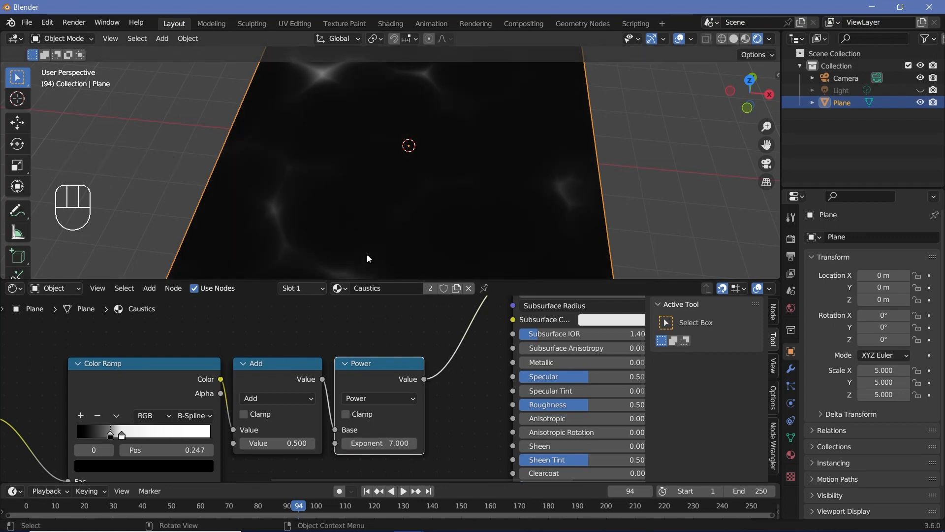
- Try a Power Exponent of 29.5 and set it back to 7
shift+middle_drag(390, 151, 341, 181)
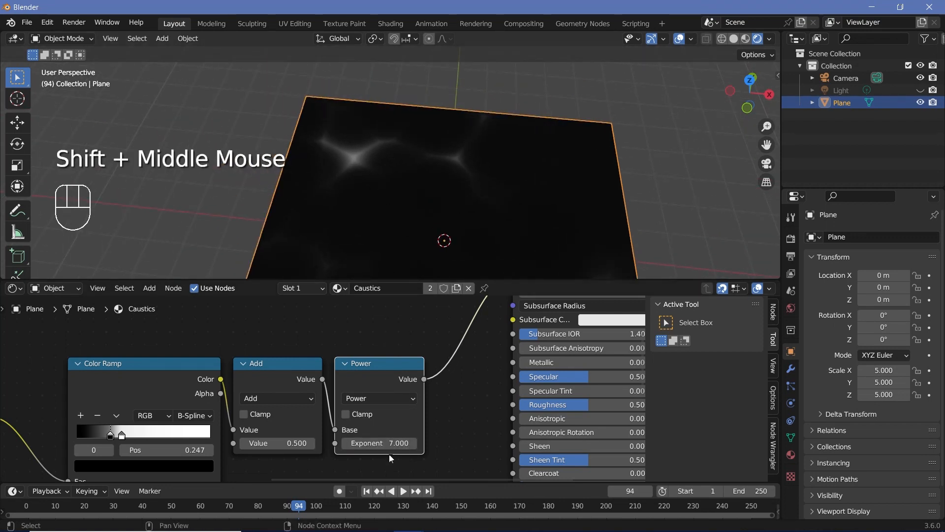
drag(389, 443, 457, 443)
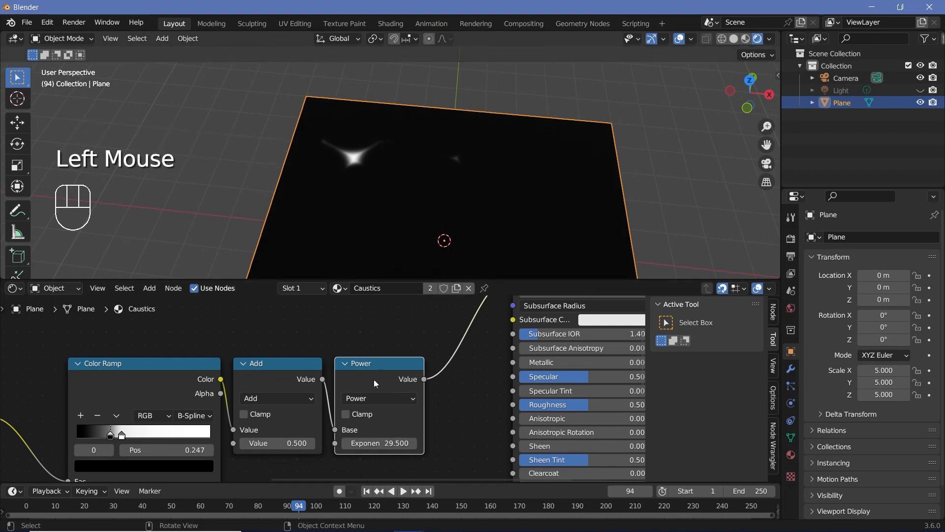
double_click(377, 442)
key(Return)
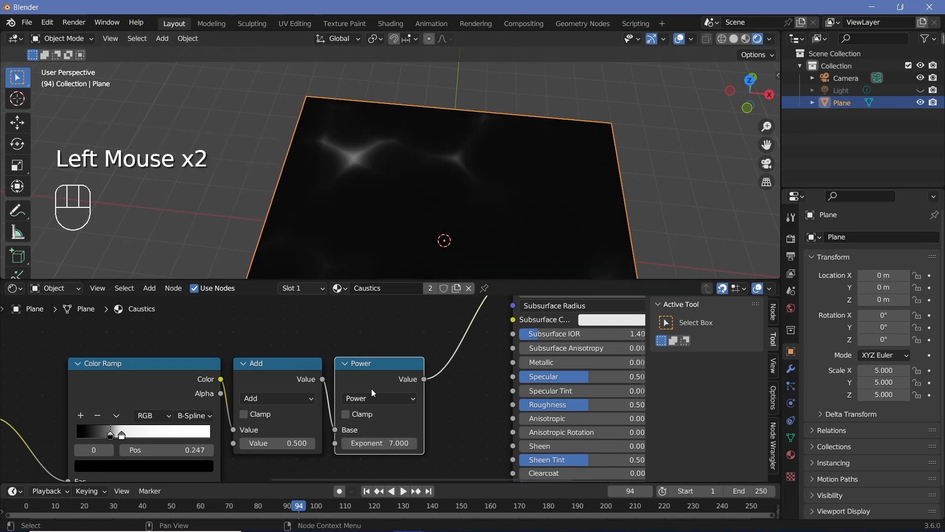
- Try a second Value of 0.7 on the Add node
scroll(451, 214, down, 2)
shift+middle_drag(451, 214, 444, 174)
scroll(432, 214, up, 2)
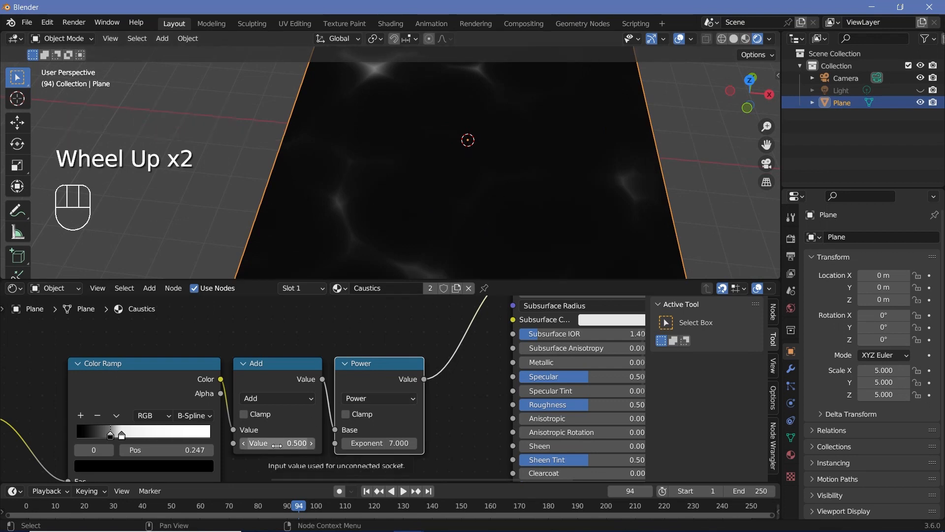
shift+middle_drag(268, 445, 333, 423)
scroll(332, 423, up, 1)
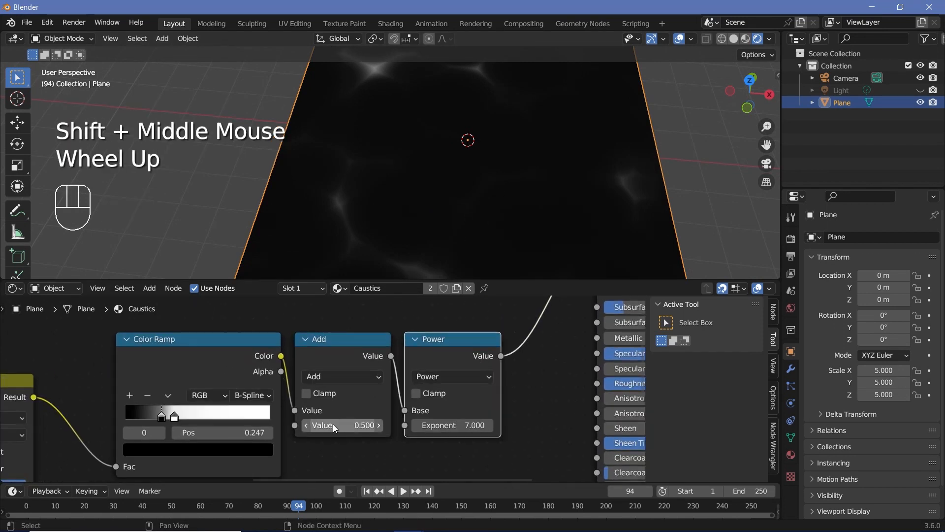
click(334, 425)
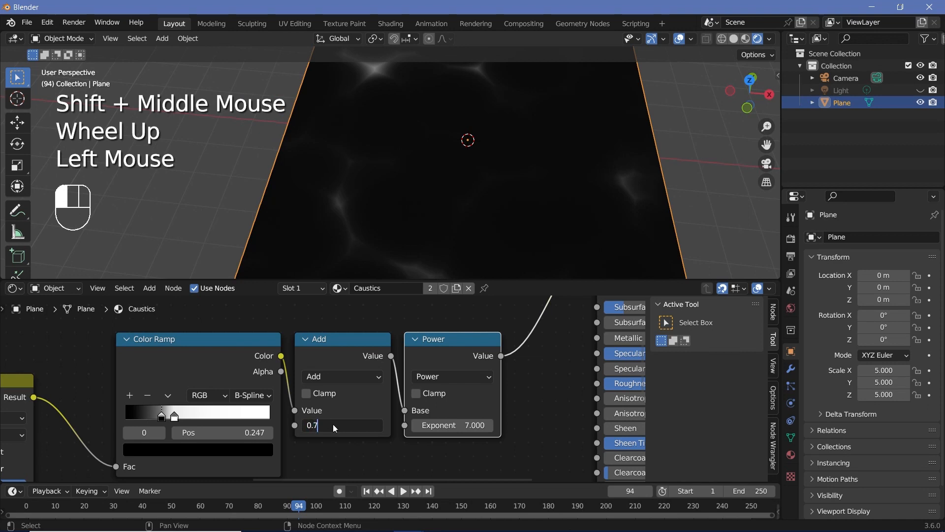
key(Return)
- Set the Add node's second Value to 0.6
click(341, 423)
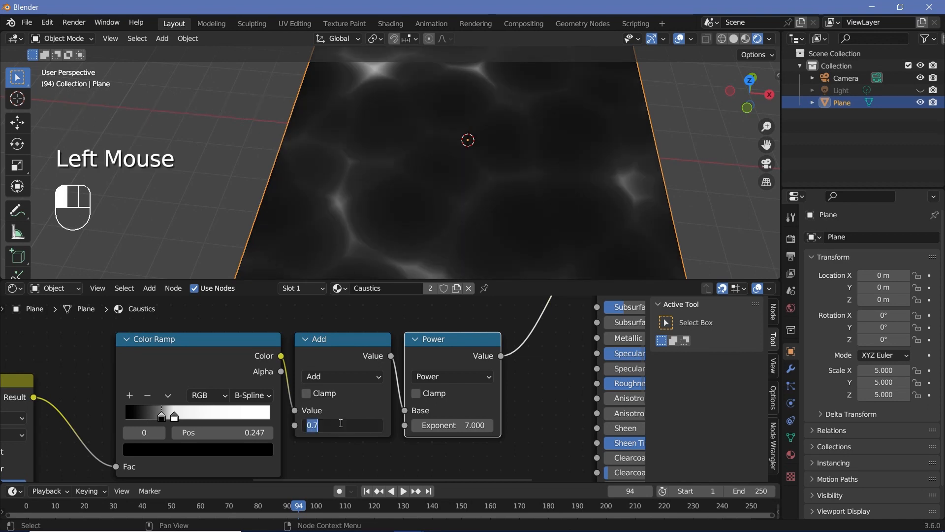
text(0.5)
key(BackSpace)
text(6)
key(Return)
- Move the Add, Power, Principled BSDF and Material Output nodes together away from the Color Ramp to make room
scroll(409, 364, down, 2)
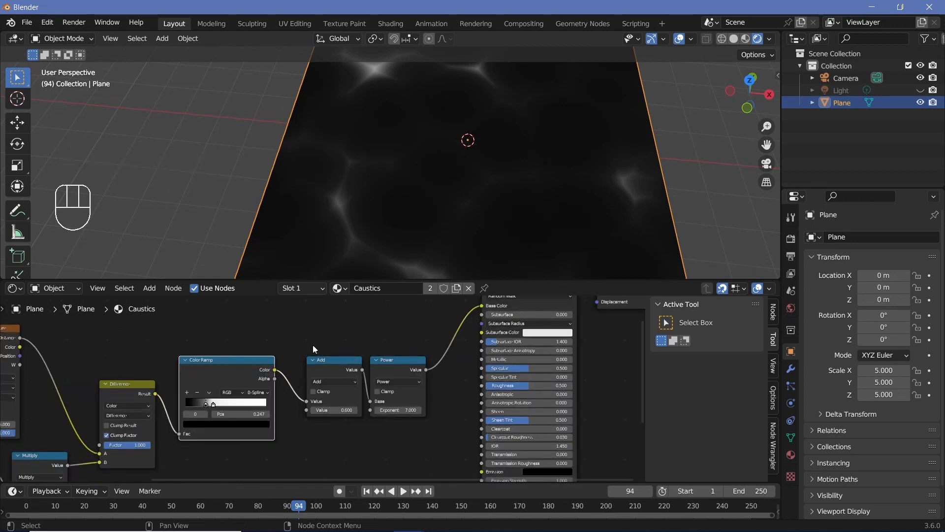
scroll(313, 349, down, 2)
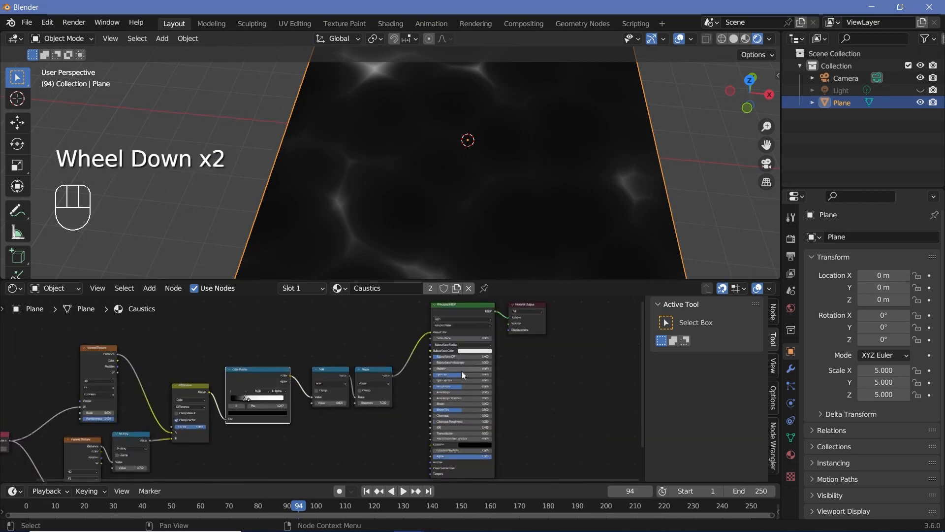
drag(326, 311, 577, 420)
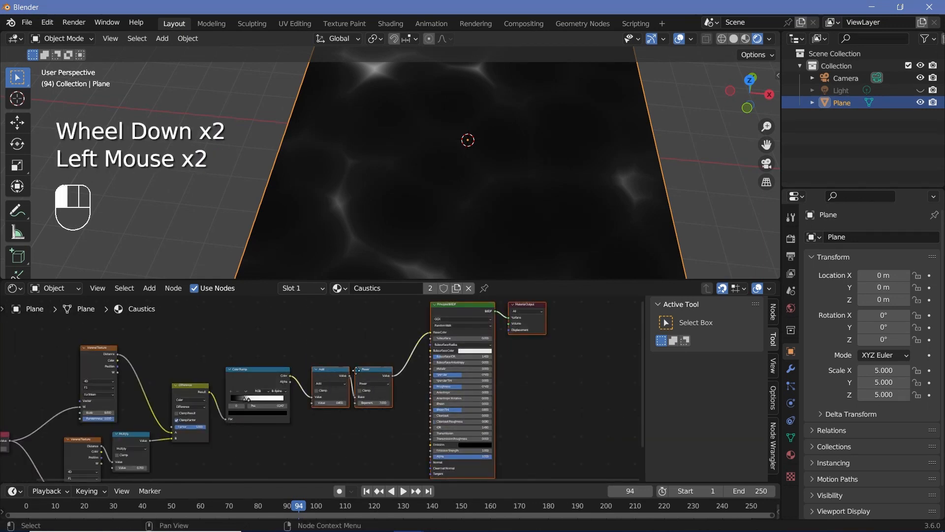
drag(356, 370, 432, 371)
- Duplicate the Color Ramp, set the copy's interpolation to Ease, and insert it between the original ramp and the Add node
scroll(323, 389, up, 1)
click(238, 375)
key(shift+d)
click(336, 431)
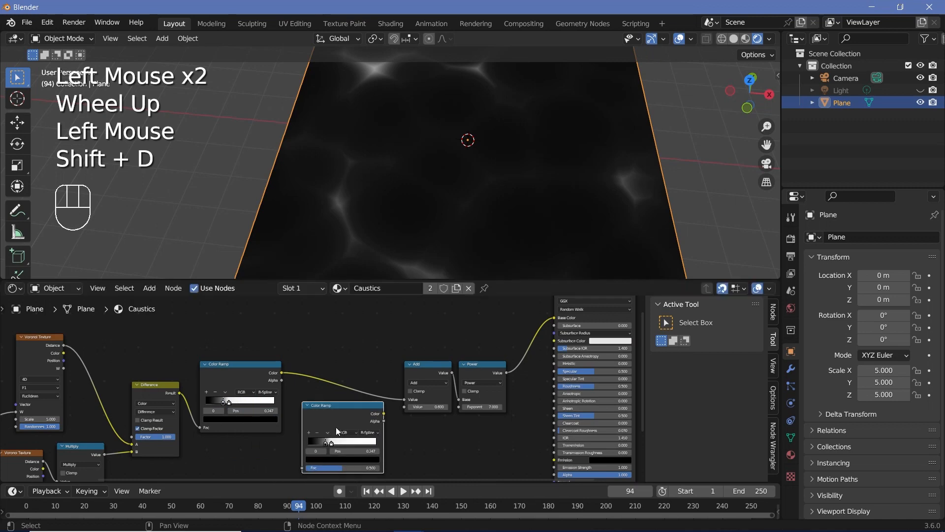
scroll(321, 361, up, 2)
middle_drag(336, 431, 366, 408)
click(371, 372)
click(376, 383)
drag(358, 402, 347, 341)
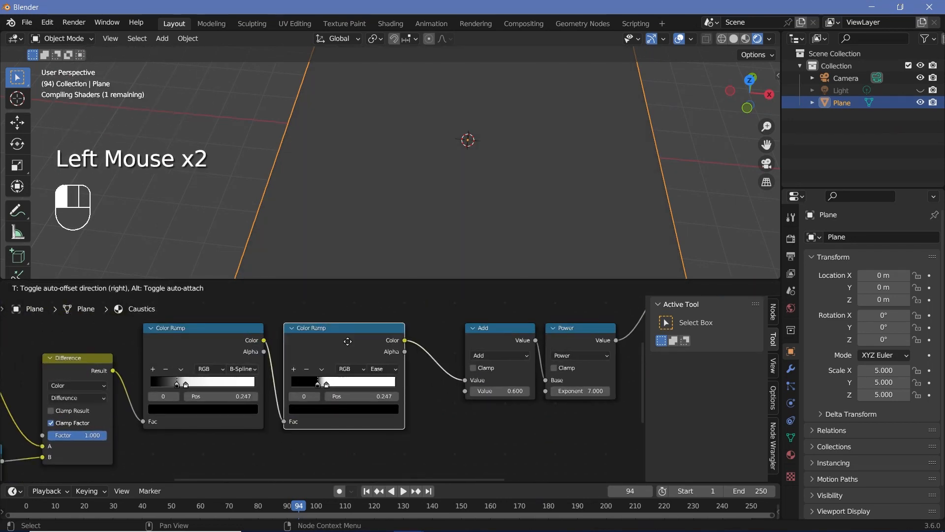
- Move the black stop of the first Color Ramp to 0.262 and that of the second to 0.011, then inspect the plane
mouse_move(317, 384)
mouse_down()
mouse_move(278, 384)
mouse_move(331, 384)
mouse_up()
scroll(305, 382, up, 2)
scroll(495, 171, down, 3)
scroll(494, 173, up, 3)
shift+middle_drag(494, 173, 363, 104)
scroll(363, 104, down, 1)
middle_drag(362, 172, 382, 189)
mouse_move(381, 190)
shift+middle_down()
mouse_move(443, 193)
mouse_move(386, 166)
mouse_move(402, 170)
mouse_move(394, 177)
shift+middle_up()
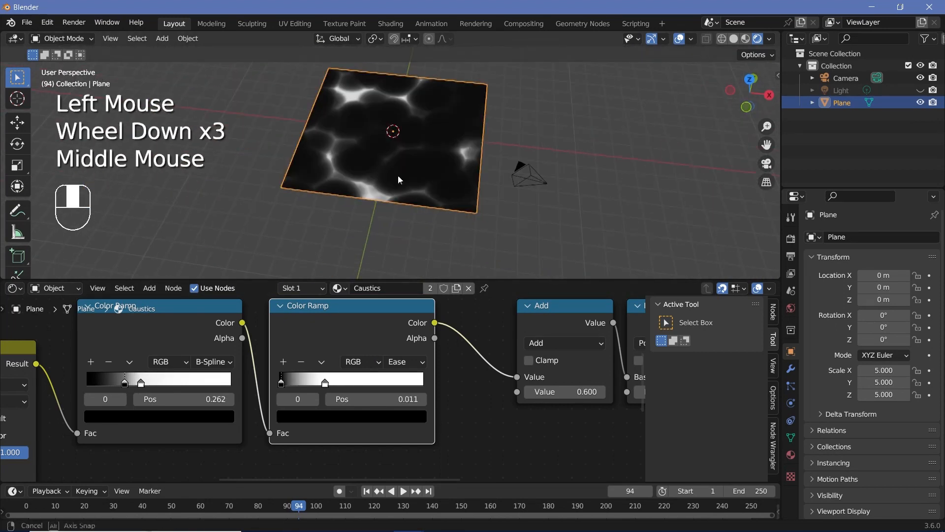
middle_drag(397, 175, 417, 217)
scroll(418, 218, up, 1)
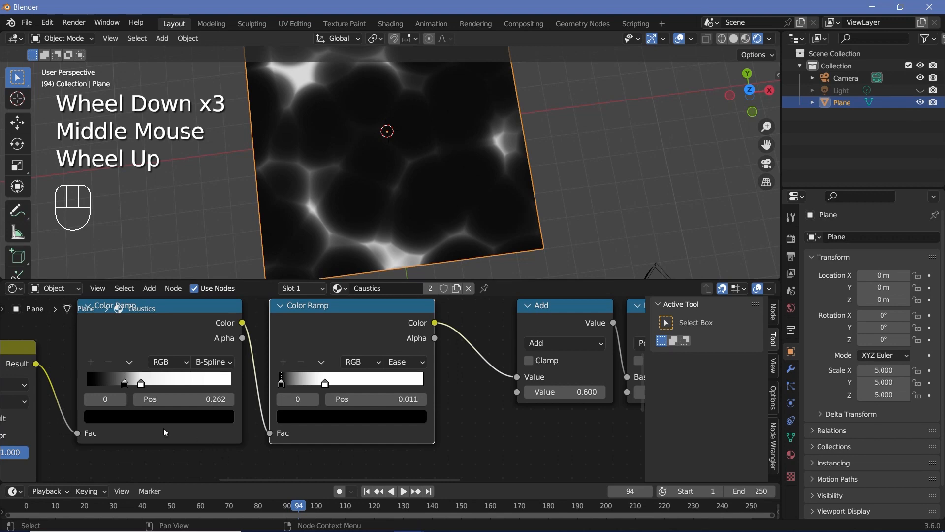
- Set the Value node driving the Voronoi Textures' W to 2.1 and inspect the caustics on the plane
scroll(165, 432, down, 1)
middle_drag(165, 432, 542, 369)
middle_drag(156, 371, 387, 370)
scroll(268, 424, up, 2)
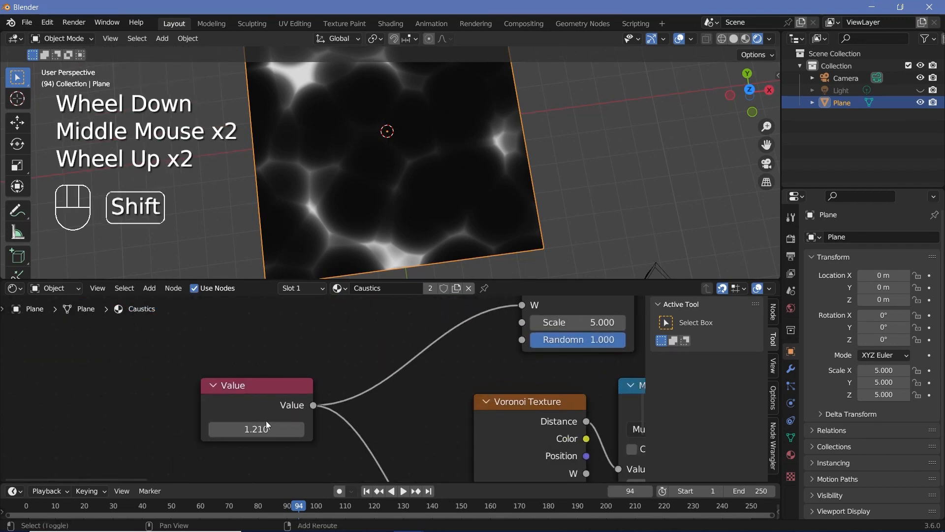
shift+drag(266, 424, 355, 424)
middle_drag(346, 176, 356, 139)
scroll(356, 140, up, 1)
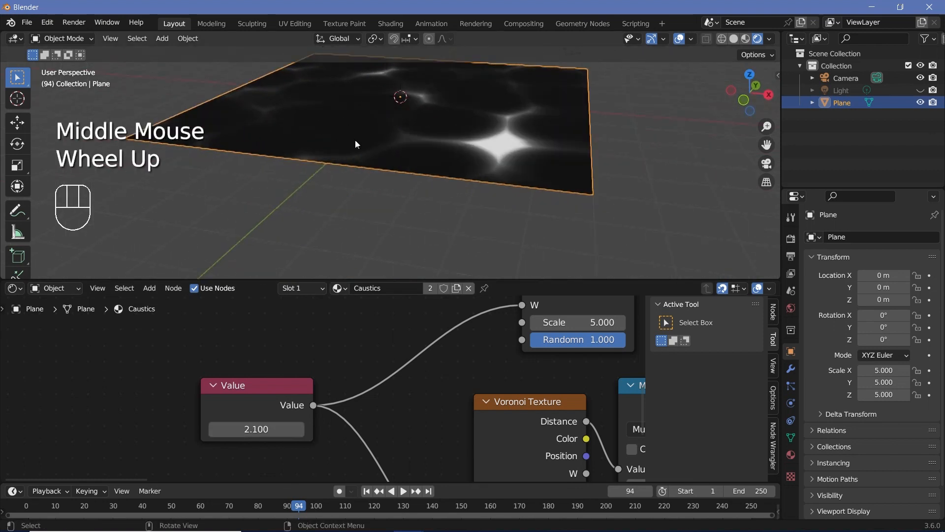
scroll(399, 167, up, 1)
middle_drag(400, 167, 448, 184)
- Move the Principled BSDF and Material Output farther from the Power node to make room for another node
scroll(528, 377, down, 2)
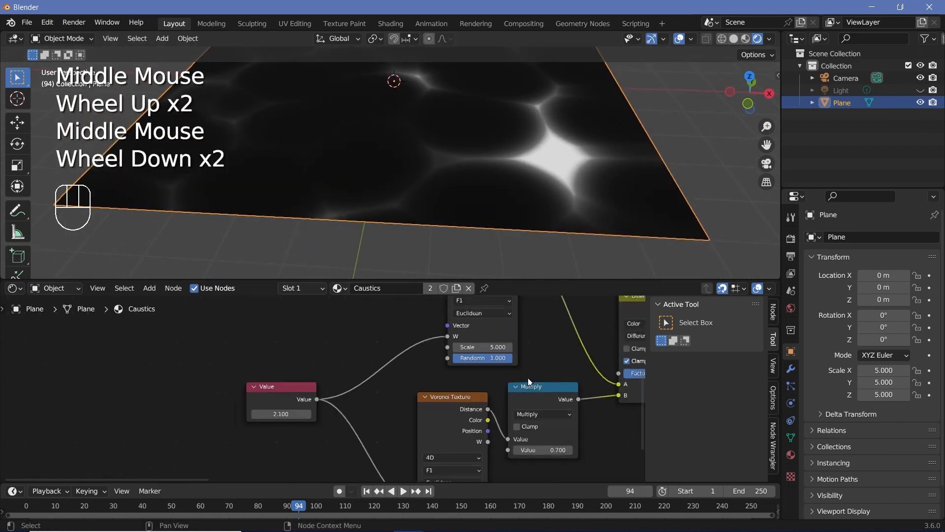
middle_drag(528, 377, 501, 415)
scroll(563, 398, down, 1)
drag(501, 415, 555, 318)
middle_drag(317, 417, 397, 391)
- Add a Mix Color node, unconnected, between the Power node and the Principled BSDF
scroll(397, 391, up, 1)
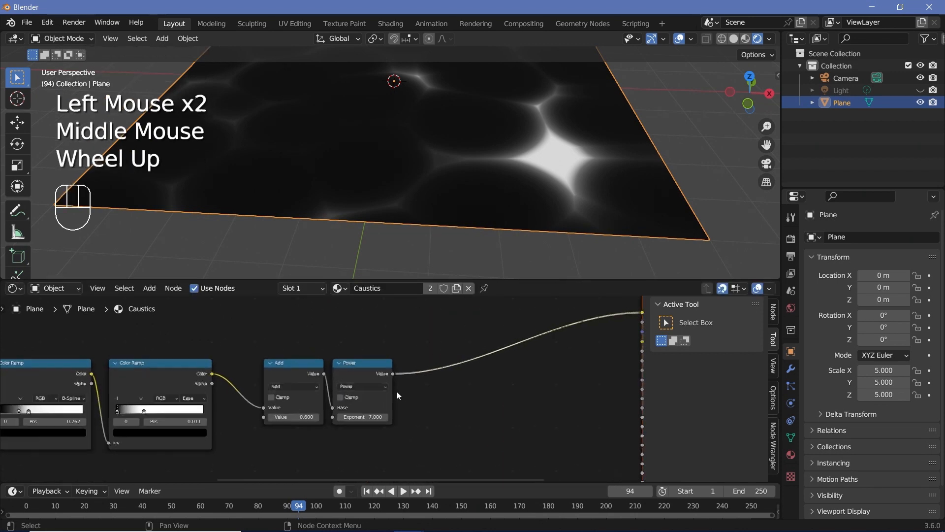
scroll(396, 391, up, 1)
key(shift+a)
click(501, 385)
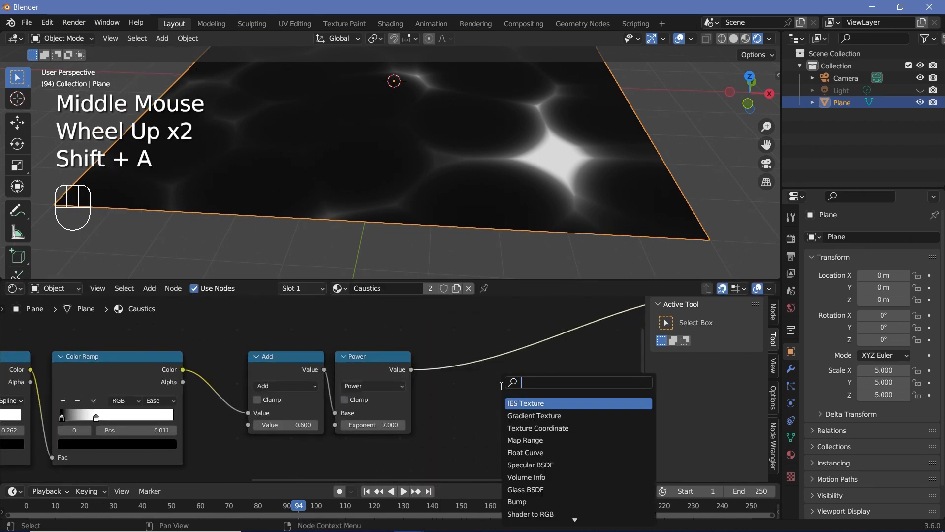
text(mix co)
key(Return)
click(501, 386)
middle_drag(538, 404, 509, 370)
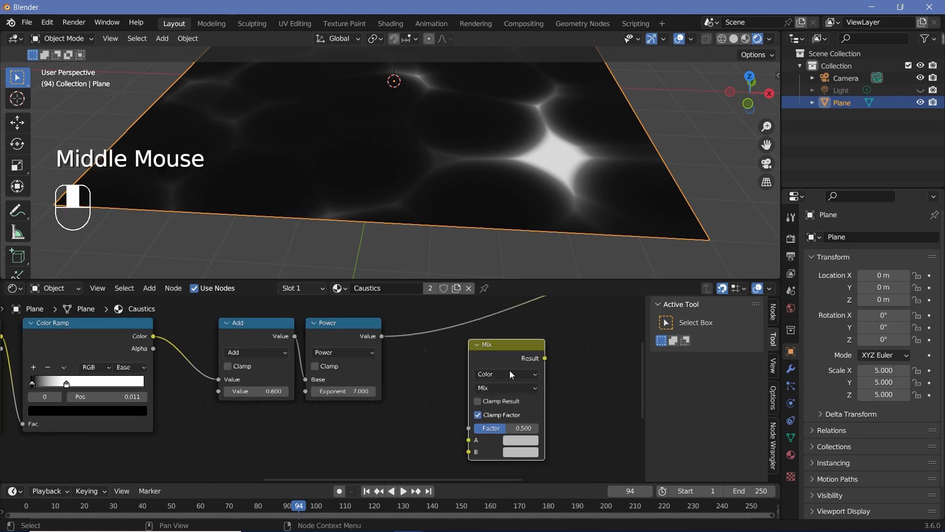
- Set the Mix node's blending mode to Color and connect the Power node's Value to its A input
scroll(509, 371, up, 1)
click(516, 388)
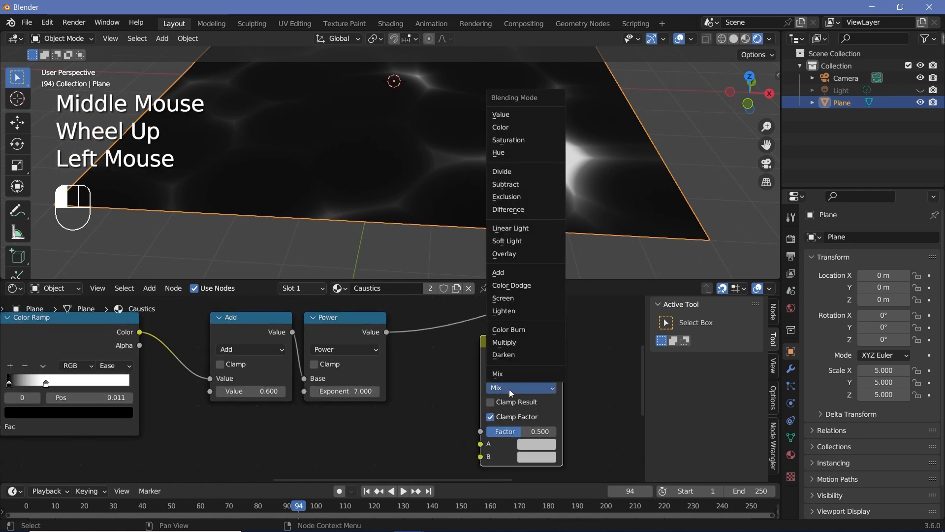
click(508, 128)
drag(387, 332, 479, 444)
- Set the Color mix node's B color to a light blue with a Value of 1
middle_drag(545, 398, 485, 356)
click(476, 419)
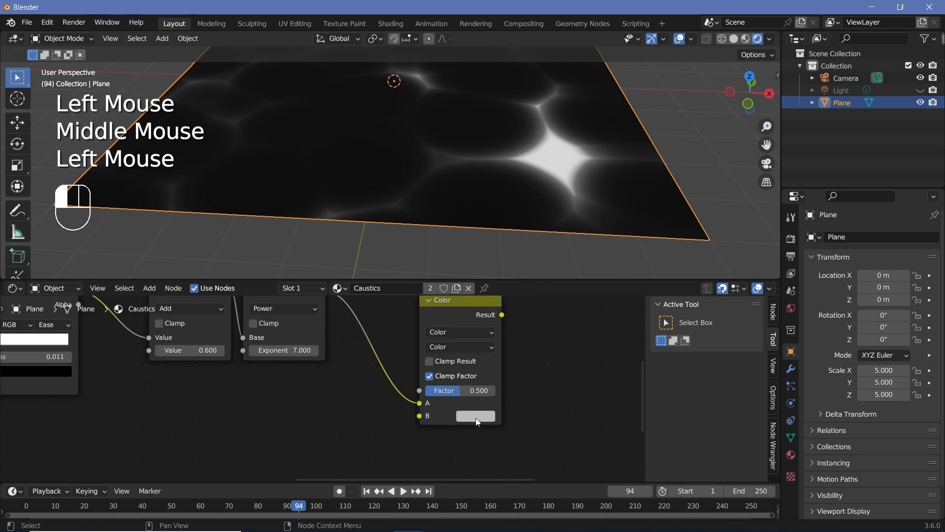
drag(560, 262, 560, 244)
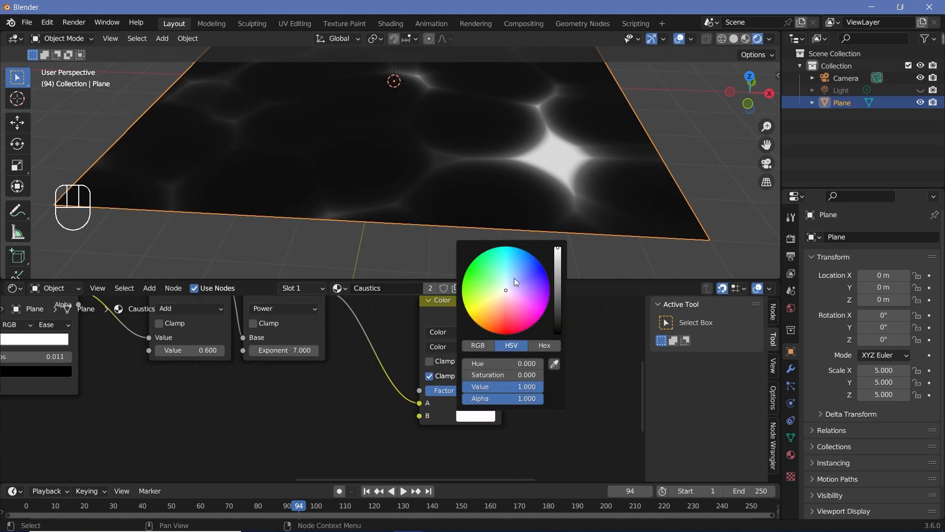
ctrl+click(514, 278)
ctrl+drag(506, 271, 516, 271)
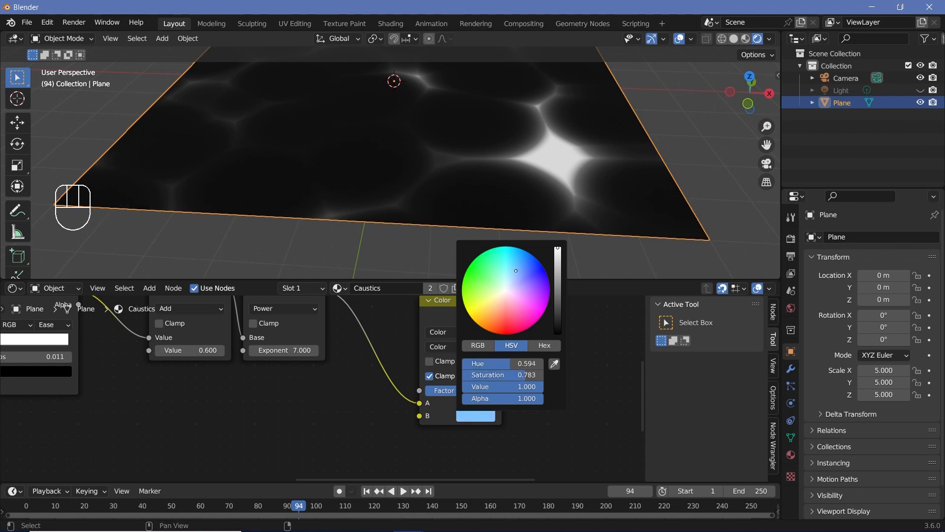
- Connect the Color mix node's Result to the Principled BSDF's Base Color
scroll(492, 384, down, 2)
middle_drag(551, 344, 389, 440)
drag(335, 423, 469, 341)
middle_drag(336, 456, 318, 430)
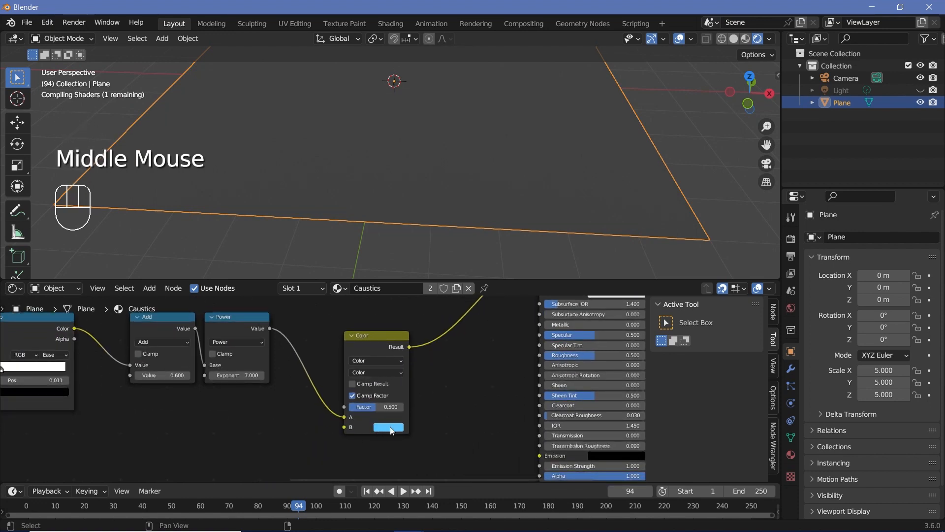
middle_drag(461, 418, 490, 400)
scroll(443, 410, up, 2)
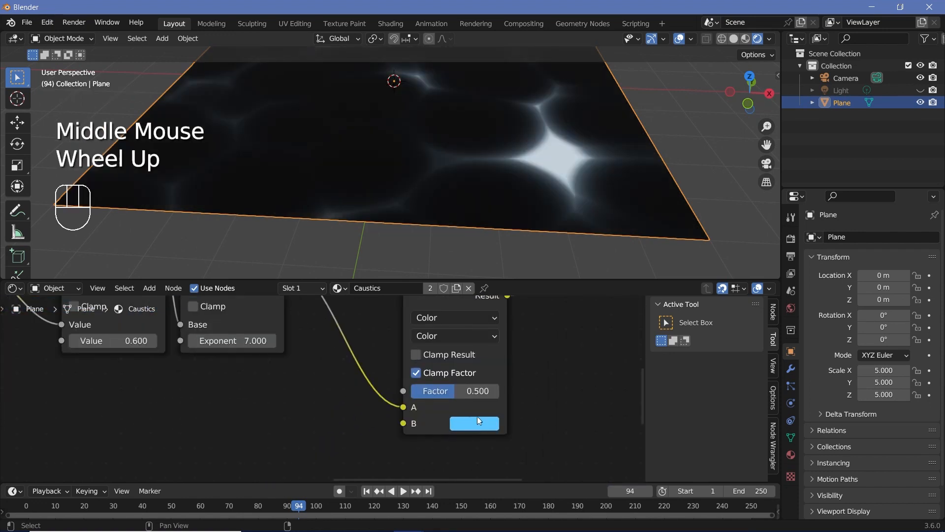
- Set the Color mix node's Factor to 0.8
drag(475, 390, 493, 391)
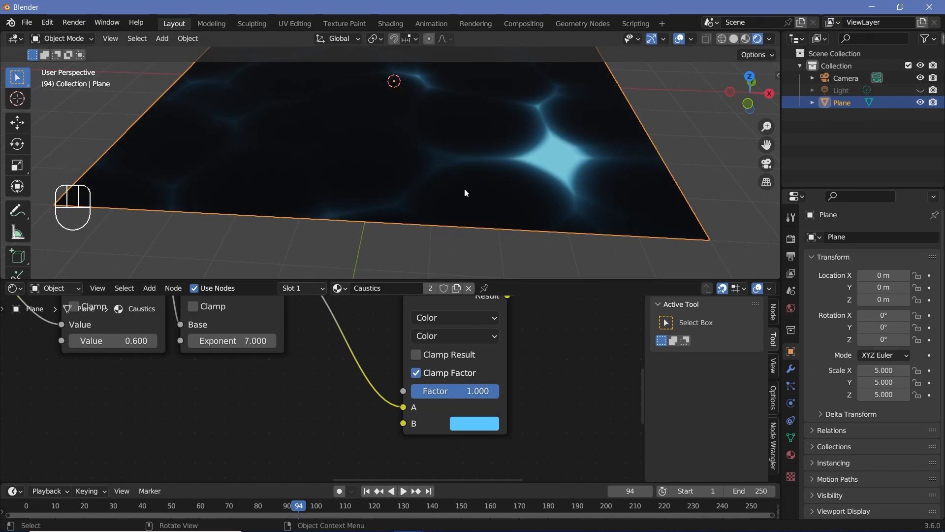
middle_drag(464, 188, 458, 246)
click(438, 391)
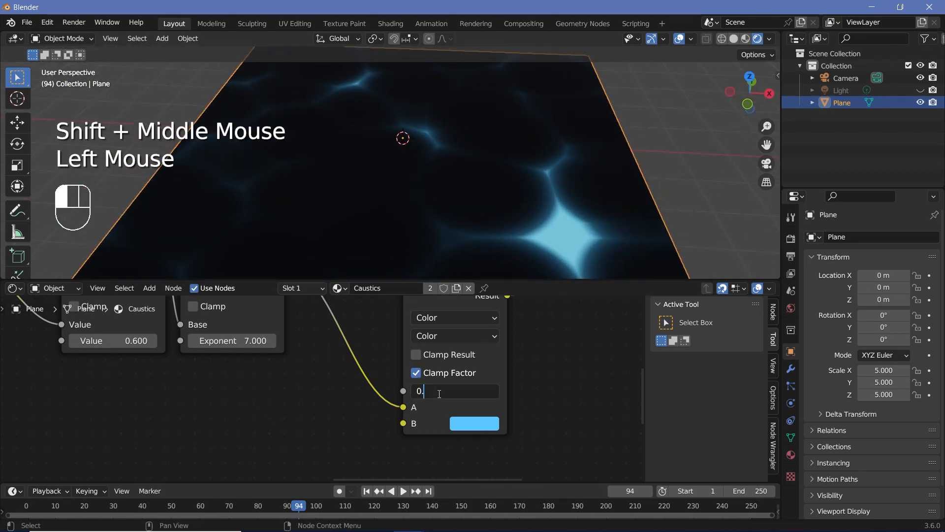
text(0.8)
key(Return)
scroll(430, 167, down, 2)
middle_drag(431, 167, 510, 193)
scroll(501, 158, up, 2)
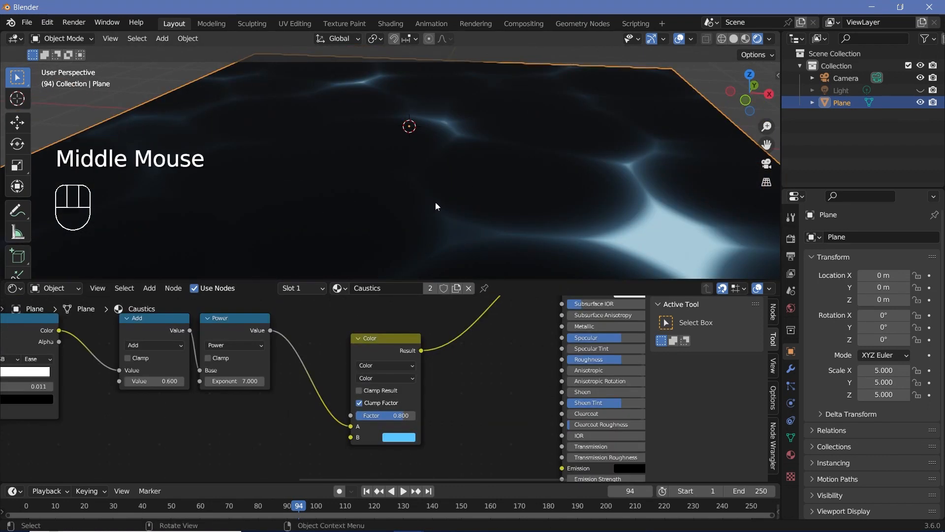
middle_drag(499, 200, 528, 196)
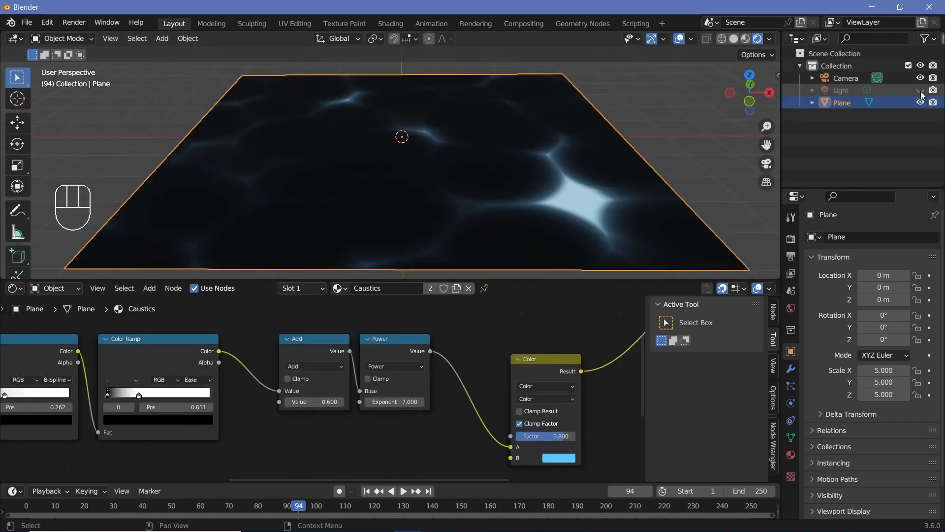
- Unhide the point light above the plane and change its color to blue
click(920, 90)
middle_drag(443, 394, 267, 389)
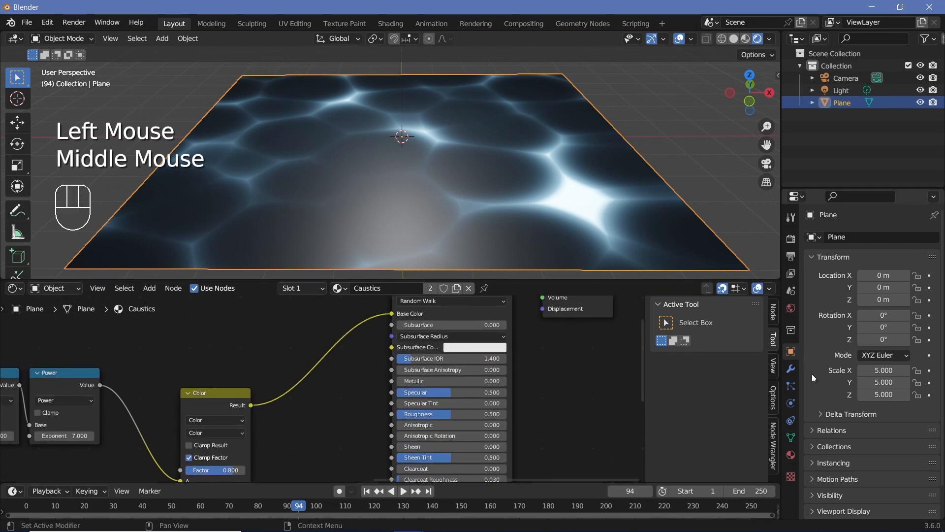
click(841, 90)
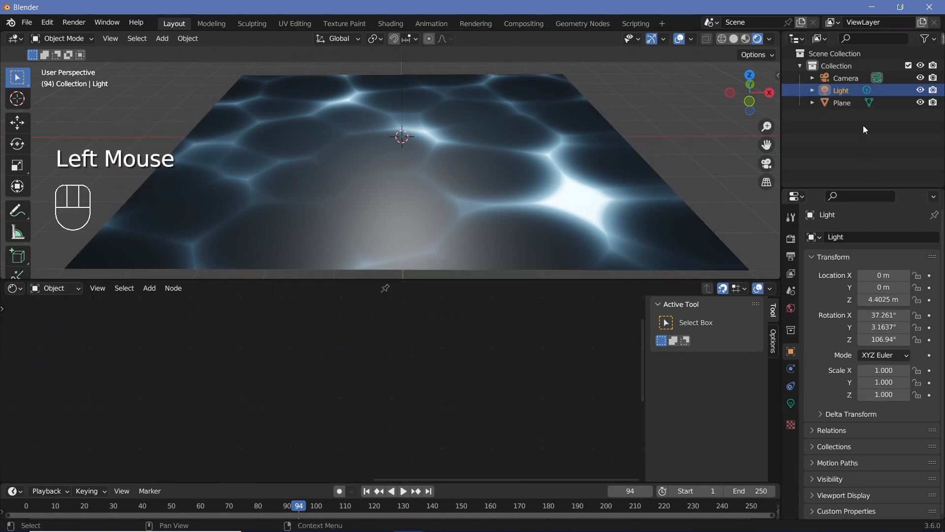
click(791, 403)
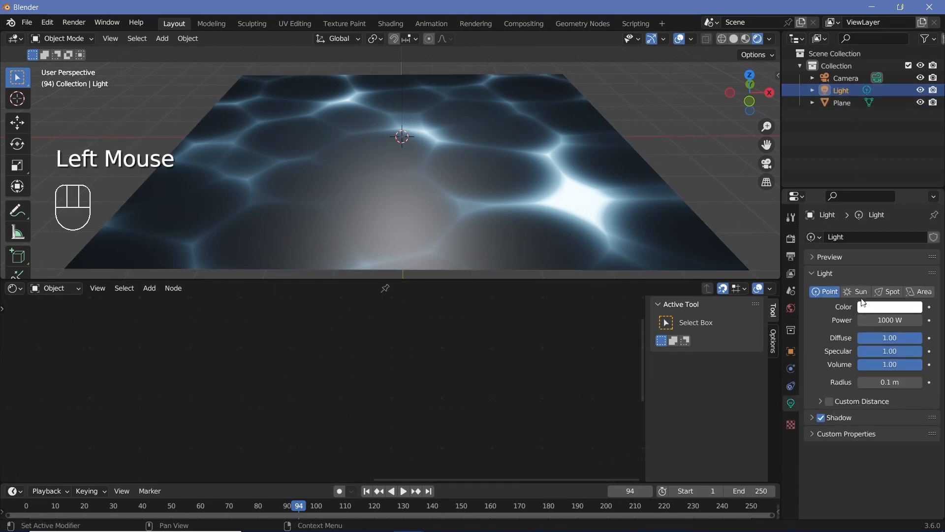
click(890, 307)
ctrl+click(875, 166)
- Set the Roughness of the plane's Principled BSDF to 0.8
click(506, 199)
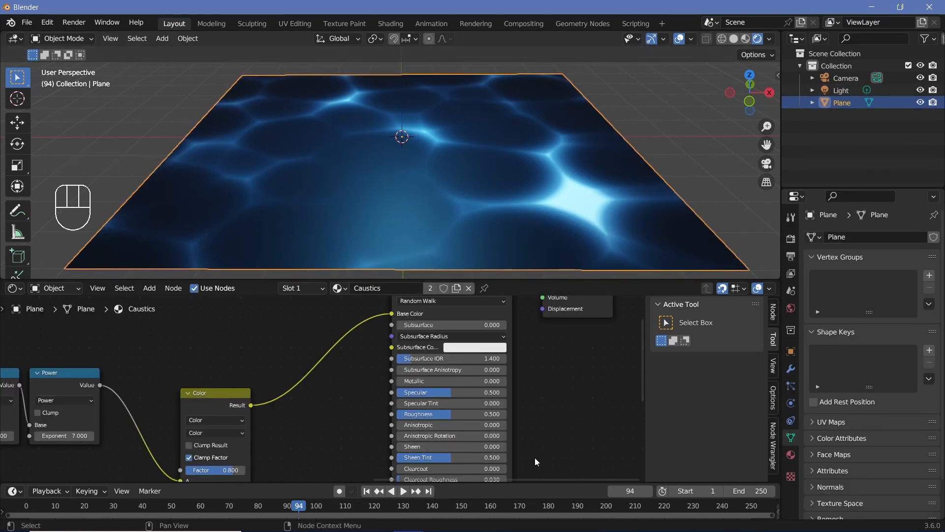
scroll(534, 457, up, 2)
drag(494, 392, 543, 393)
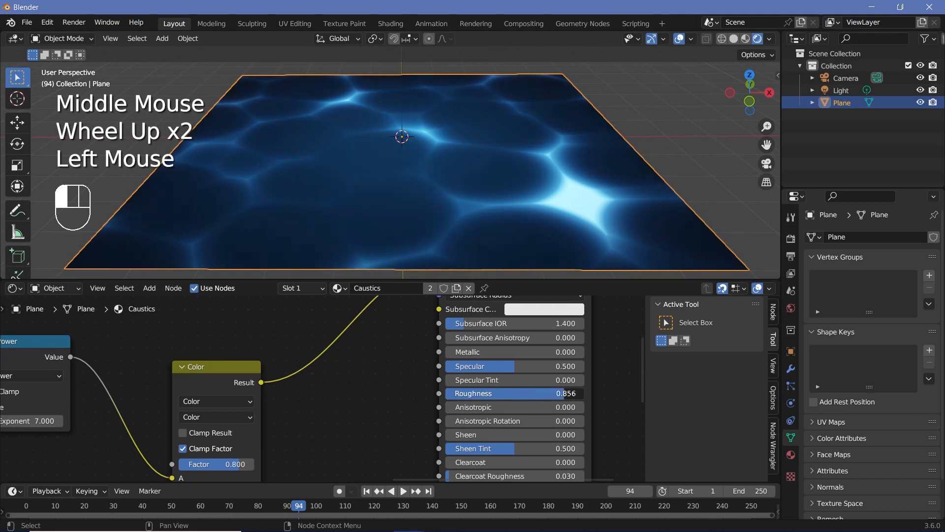
double_click(568, 394)
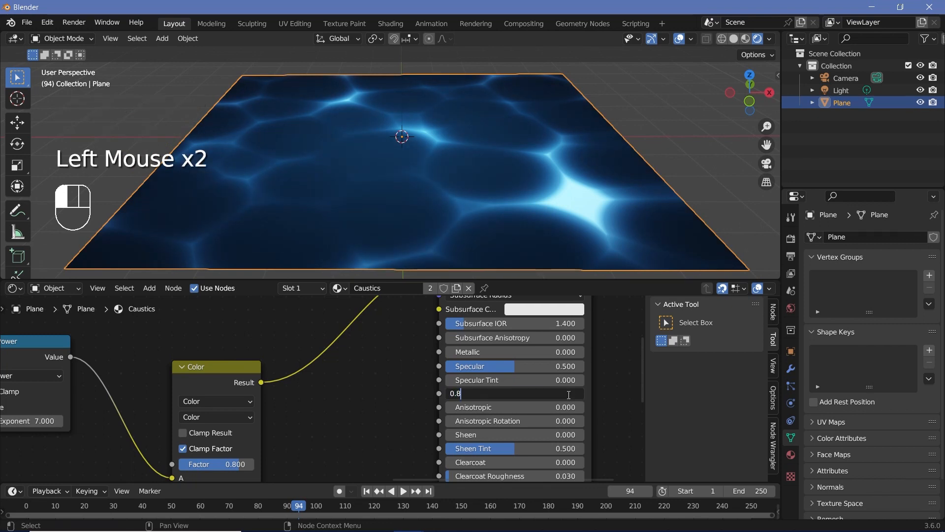
text(0.8)
key(Return)
mouse_move(484, 353)
mouse_down()
mouse_move(545, 352)
mouse_move(443, 353)
mouse_up()
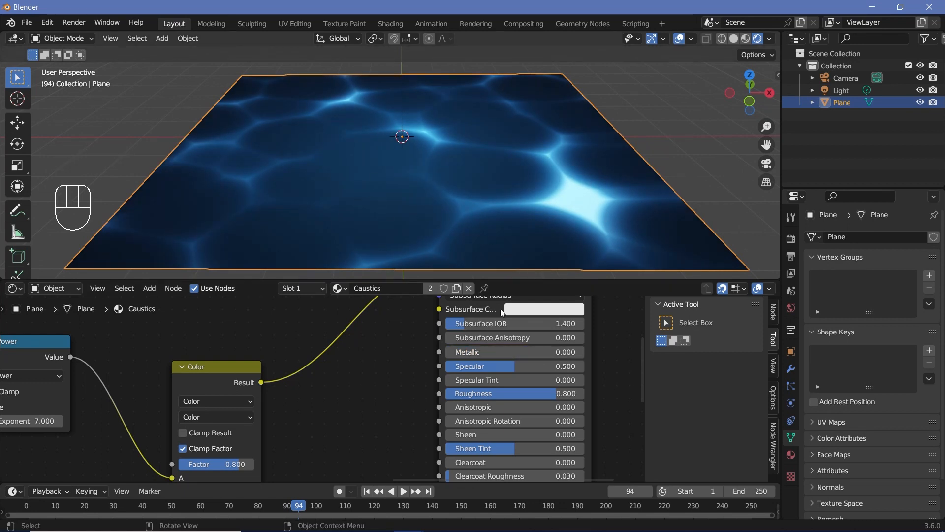
- Duplicate the Value node that feeds both Voronoi Textures and place the copy directly above the original
scroll(476, 406, down, 2)
middle_drag(477, 407, 263, 372)
middle_drag(374, 365, 469, 338)
scroll(469, 338, up, 2)
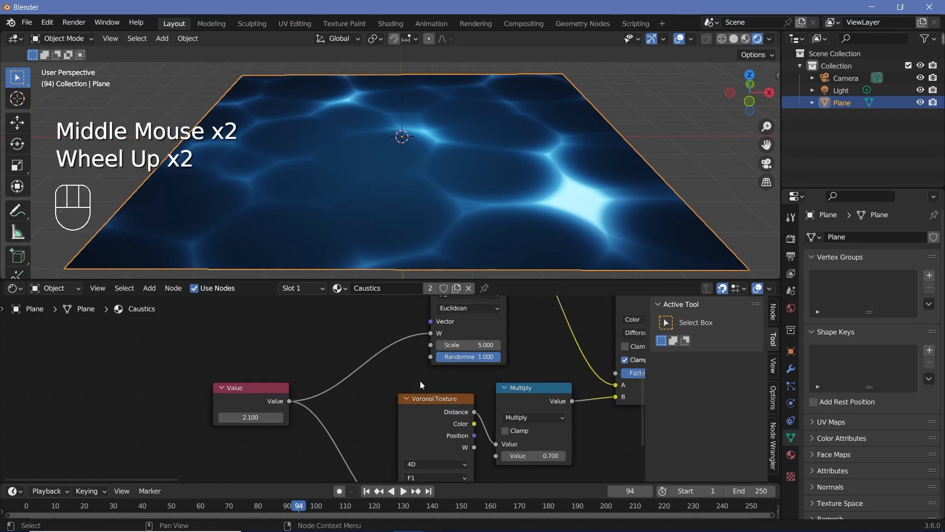
scroll(421, 380, down, 2)
middle_drag(424, 404, 405, 401)
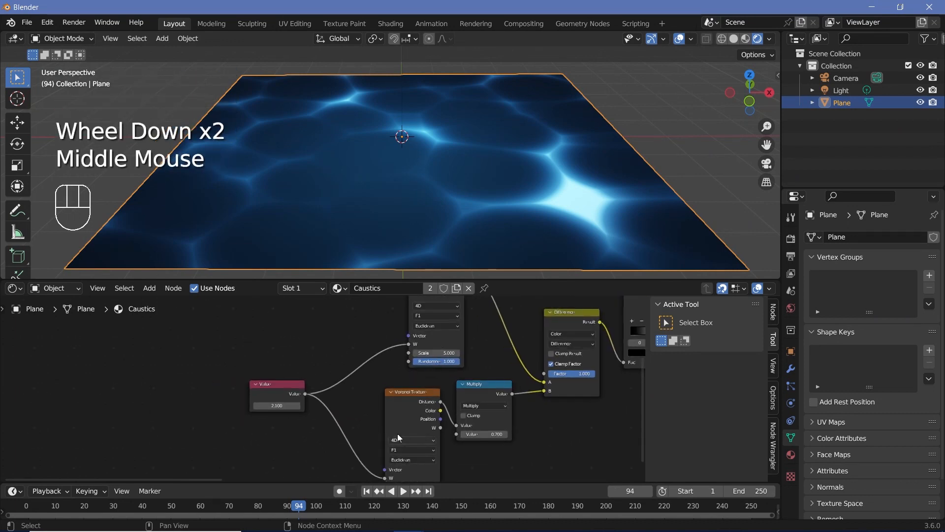
middle_drag(306, 415, 349, 430)
click(320, 406)
key(shift+d)
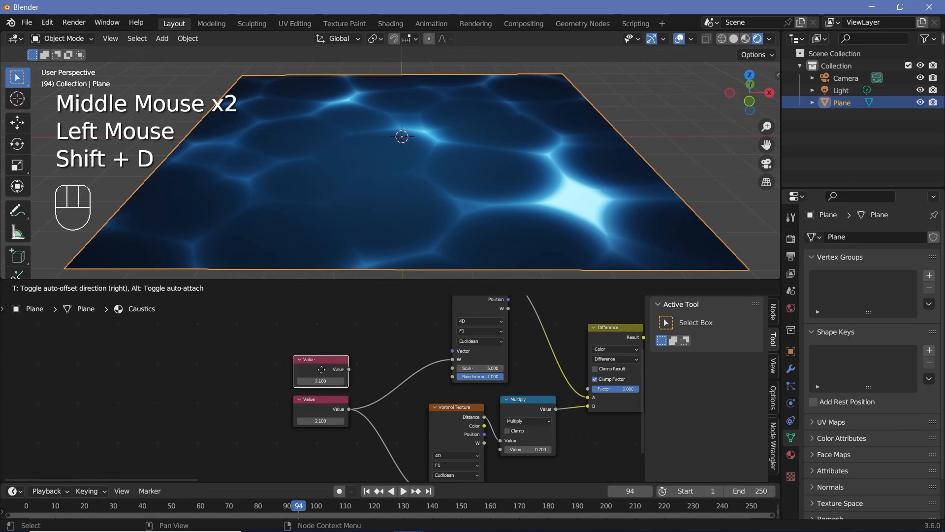
click(343, 365)
- Connect the duplicated Value node to the Scale inputs of both Voronoi Textures and set it to 10
mouse_move(349, 369)
mouse_down()
mouse_move(375, 377)
mouse_move(431, 524)
mouse_move(428, 427)
mouse_up()
scroll(379, 419, up, 4)
mouse_move(325, 316)
middle_down()
mouse_move(382, 421)
mouse_move(357, 357)
middle_up()
click(379, 413)
text(10)
key(Return)
- Set the Value node driving the W inputs of both Voronoi Textures to about 3.18
shift+drag(358, 431, 485, 431)
middle_drag(440, 236, 440, 210)
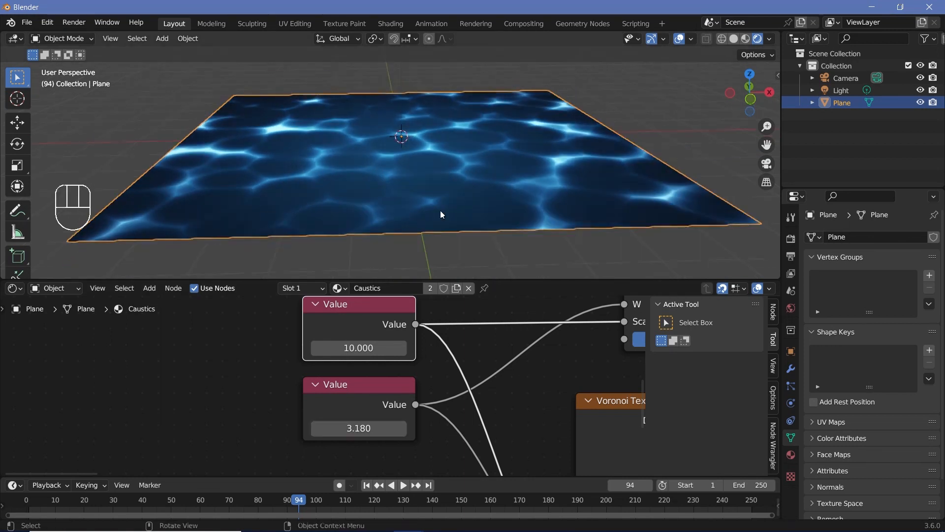
shift+middle_drag(442, 142, 470, 123)
middle_drag(367, 178, 239, 202)
middle_drag(363, 141, 413, 177)
- Add a Monkey mesh and move it up above the caustics plane
key(shift+a)
mouse_move(413, 178)
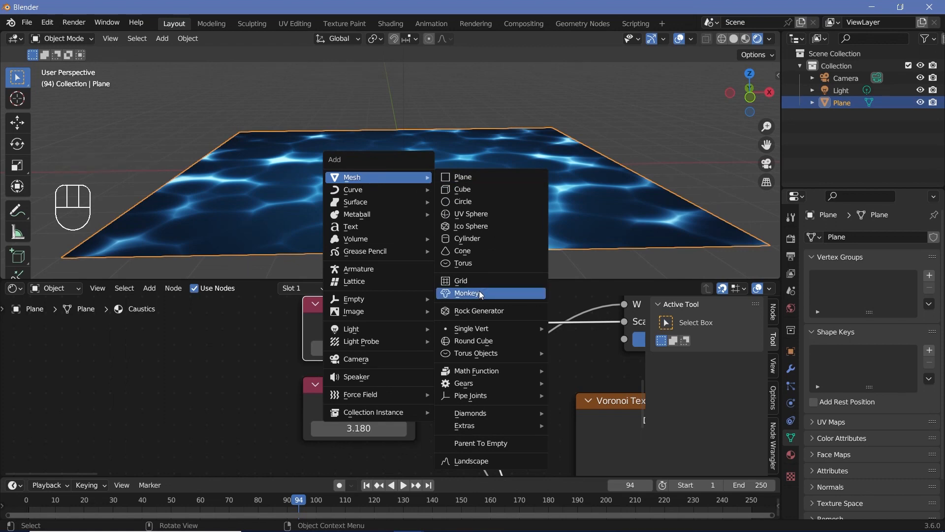
click(481, 294)
key(g)
click(443, 181)
middle_drag(443, 183, 321, 167)
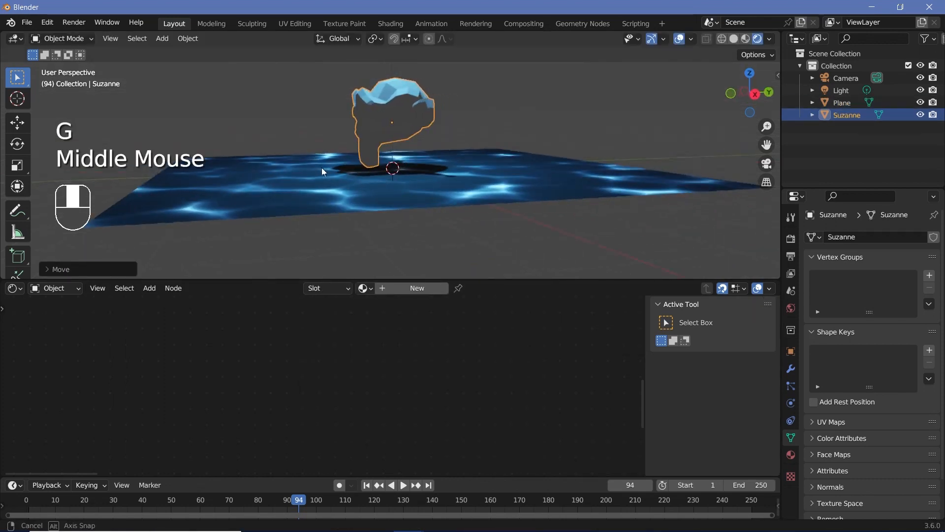
scroll(535, 192, up, 2)
scroll(448, 200, down, 2)
mouse_move(448, 200)
middle_down()
mouse_move(492, 176)
mouse_move(531, 121)
middle_up()
scroll(474, 158, down, 1)
- Draw annotation strokes as light rays running from above down to the monkey's head
key(w)
key(w)
key(w)
key(w)
key(e)
mouse_move(521, 100)
mouse_down()
mouse_move(474, 149)
mouse_move(502, 150)
mouse_up()
drag(471, 84, 454, 151)
drag(443, 136, 470, 136)
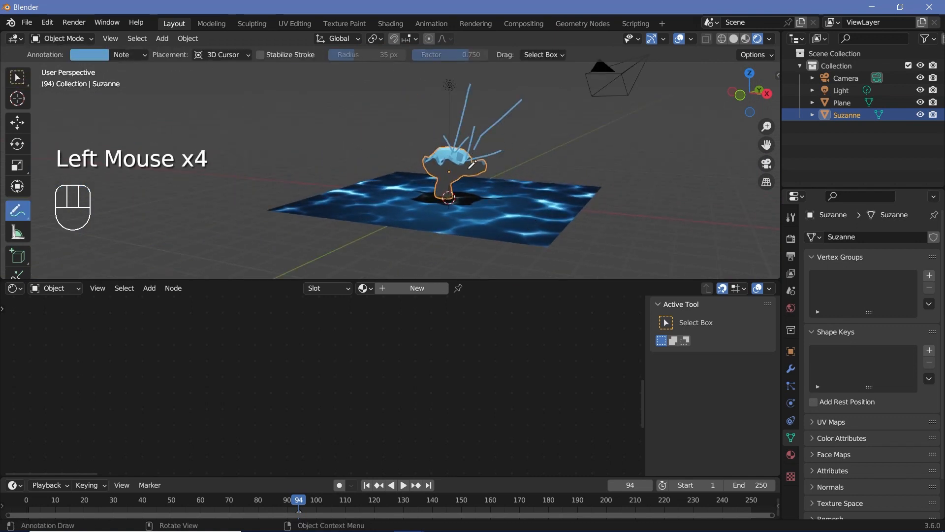
- Erase the annotation strokes around the monkey and return to the Select Box tool
scroll(465, 175, up, 2)
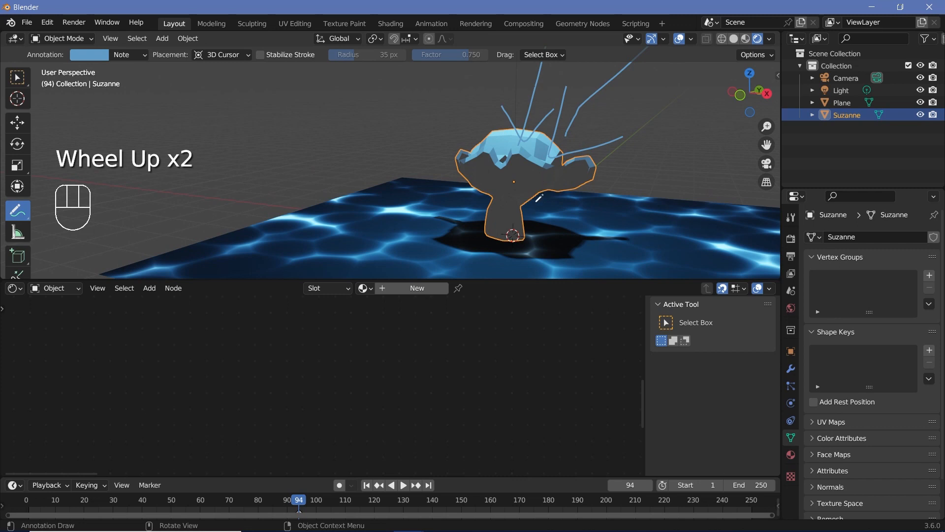
scroll(540, 182, down, 2)
mouse_move(539, 157)
ctrl+mouse_down()
mouse_move(531, 95)
mouse_move(515, 135)
ctrl+mouse_up()
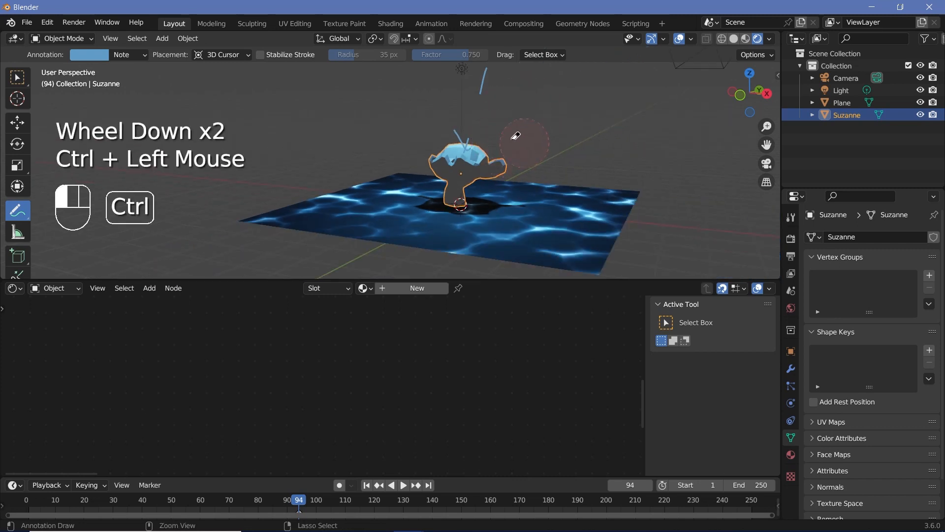
scroll(520, 113, up, 1)
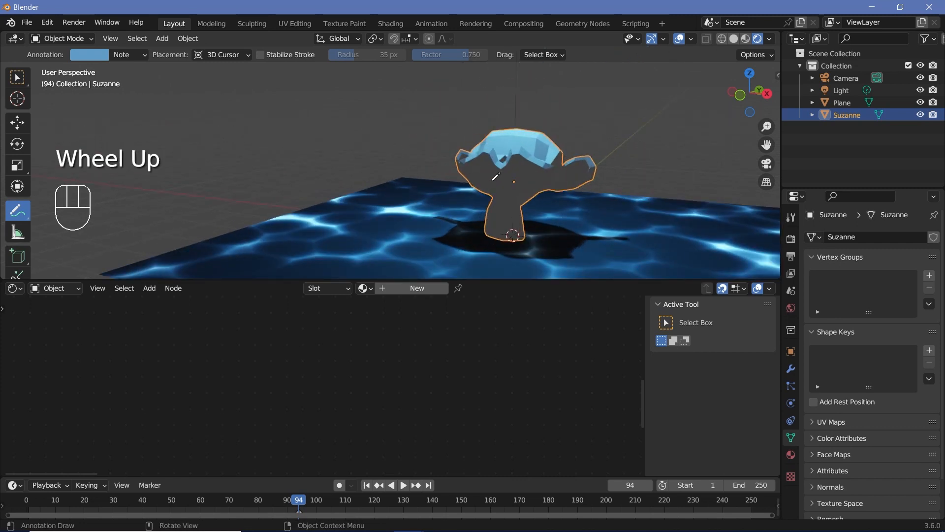
middle_drag(474, 167, 430, 177)
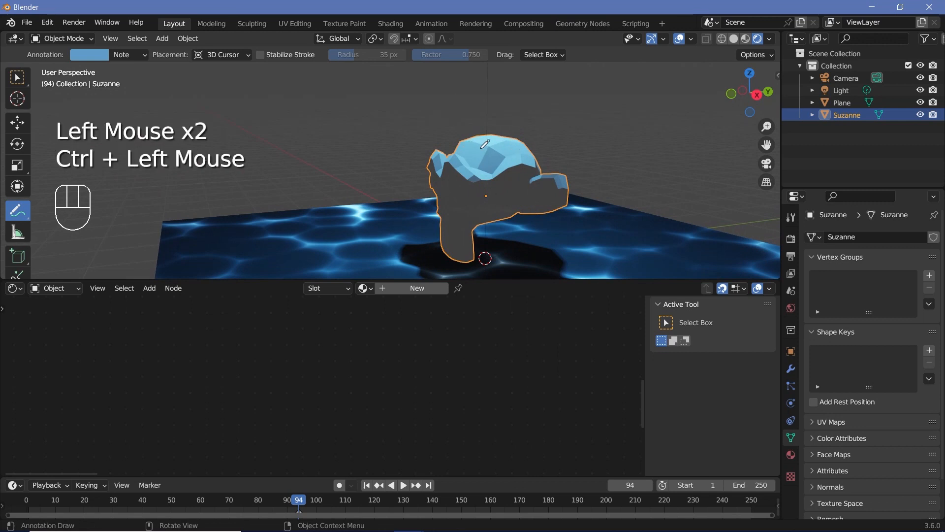
drag(482, 146, 494, 147)
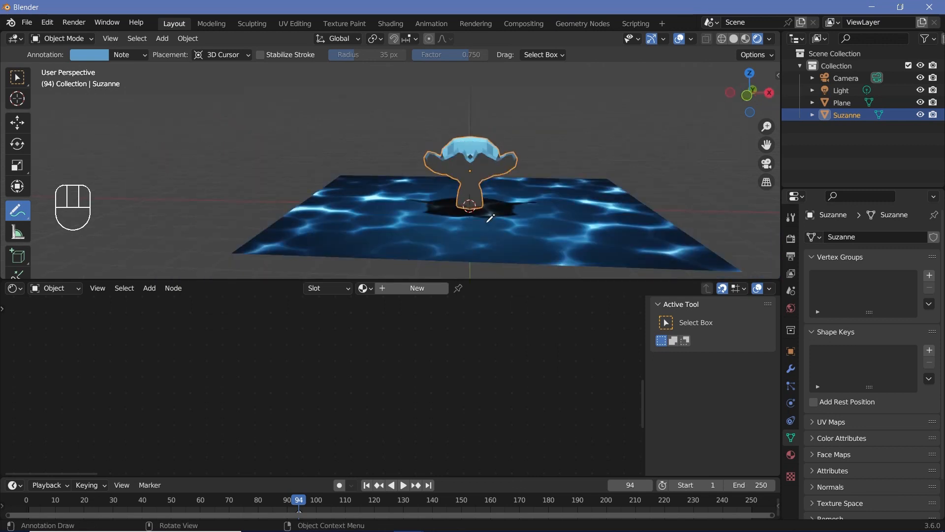
key(w)
click(515, 165)
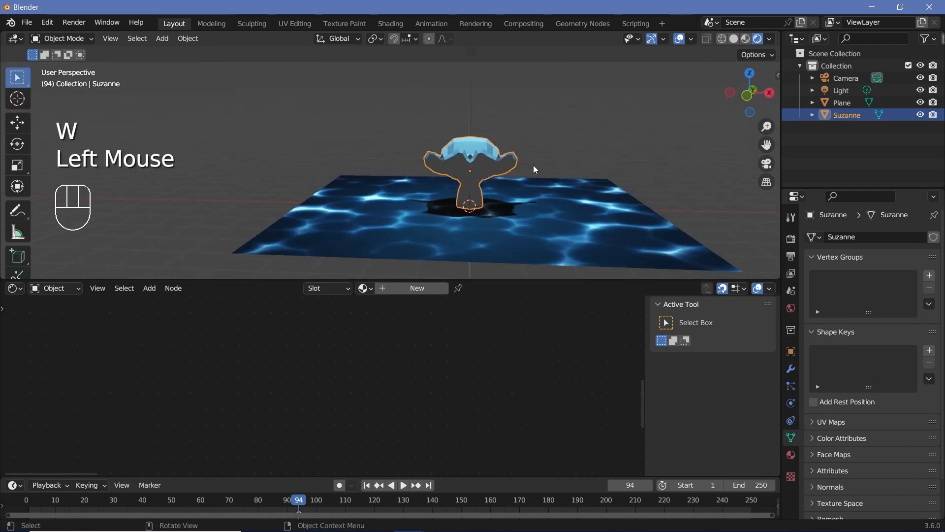
- Give the monkey a Subdivision Surface modifier with viewport and render levels of 3 and shade it smooth
mouse_move(533, 165)
middle_down()
mouse_move(452, 162)
mouse_move(480, 202)
mouse_move(461, 183)
middle_up()
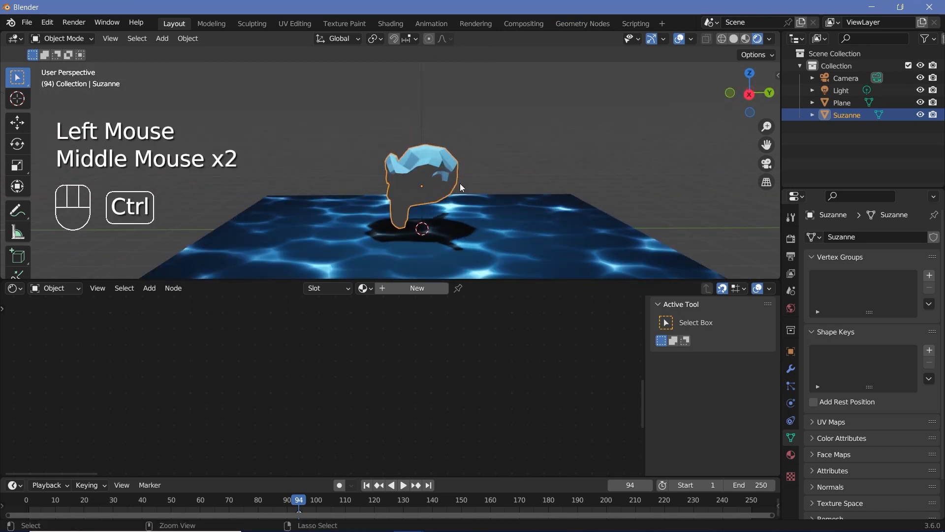
key(ctrl+5)
key(ctrl+3)
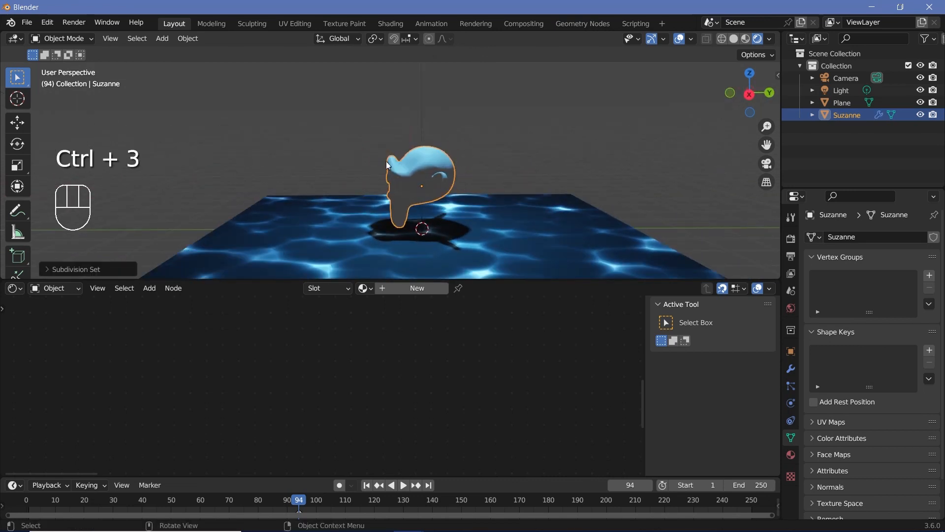
click(187, 39)
click(211, 305)
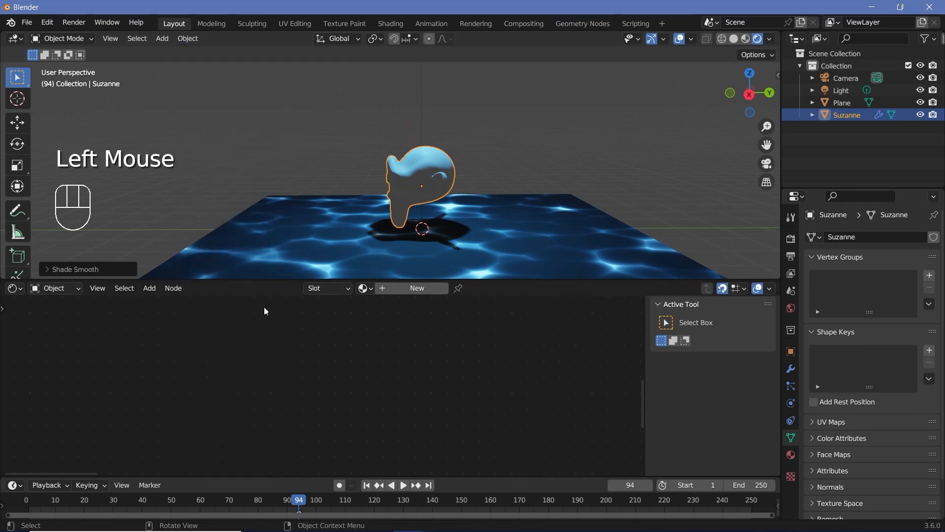
click(791, 369)
click(918, 303)
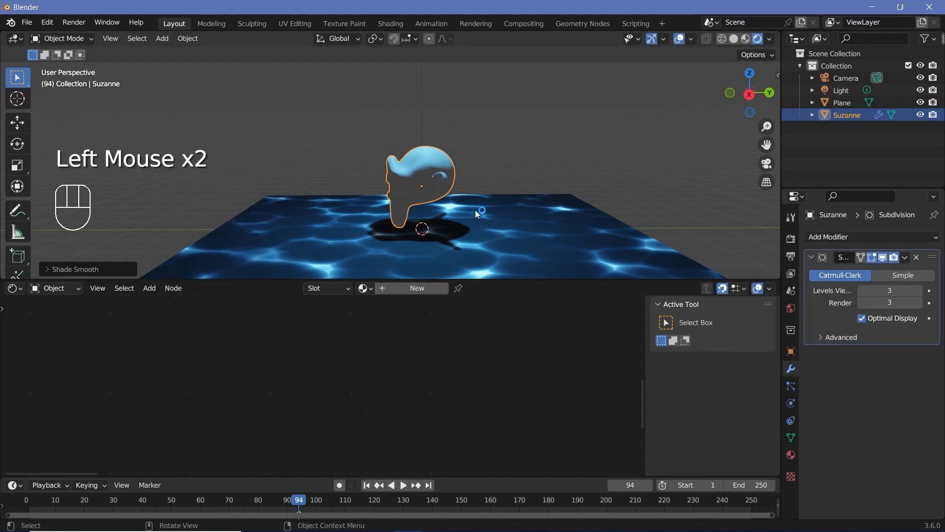
- Rotate the monkey in the right orthographic view so that its face tilts upward
key(KP_1)
key(KP_3)
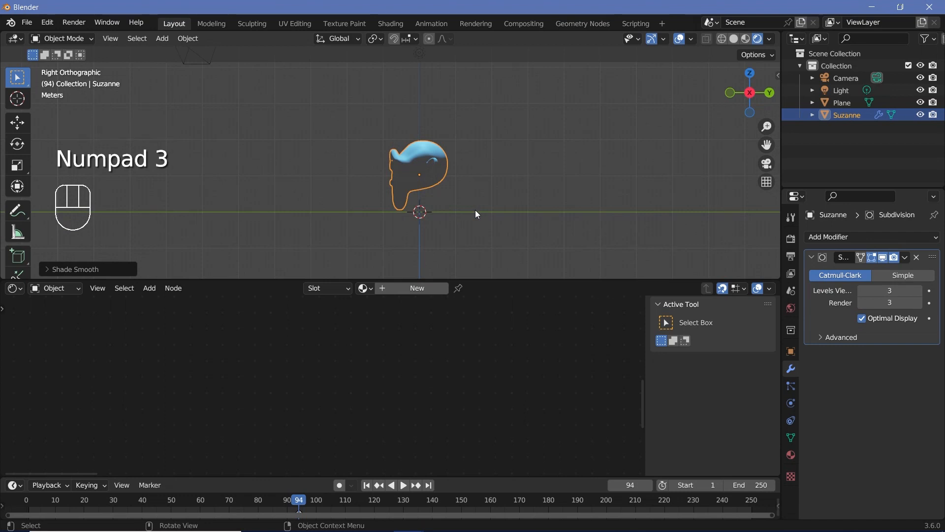
key(r)
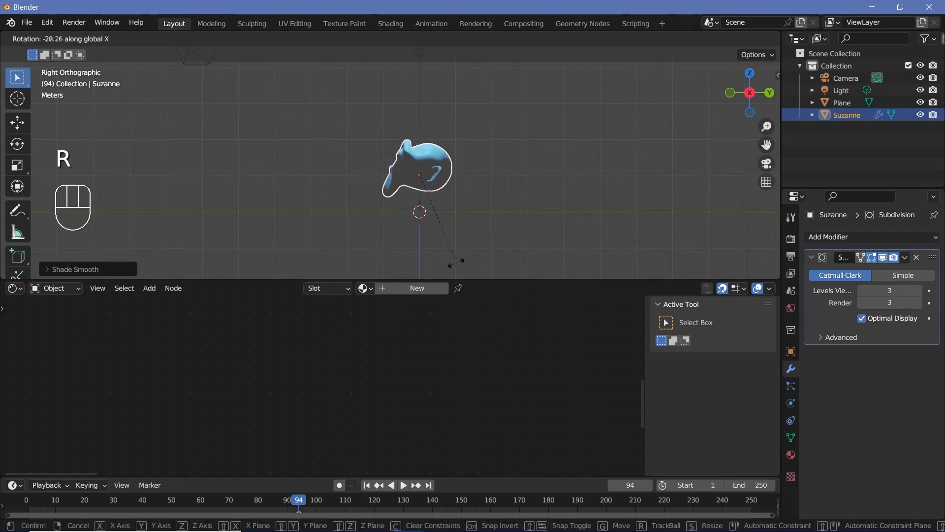
click(436, 262)
- Lower the monkey along the Z axis until its chin and head rest just above the plane
scroll(415, 214, up, 3)
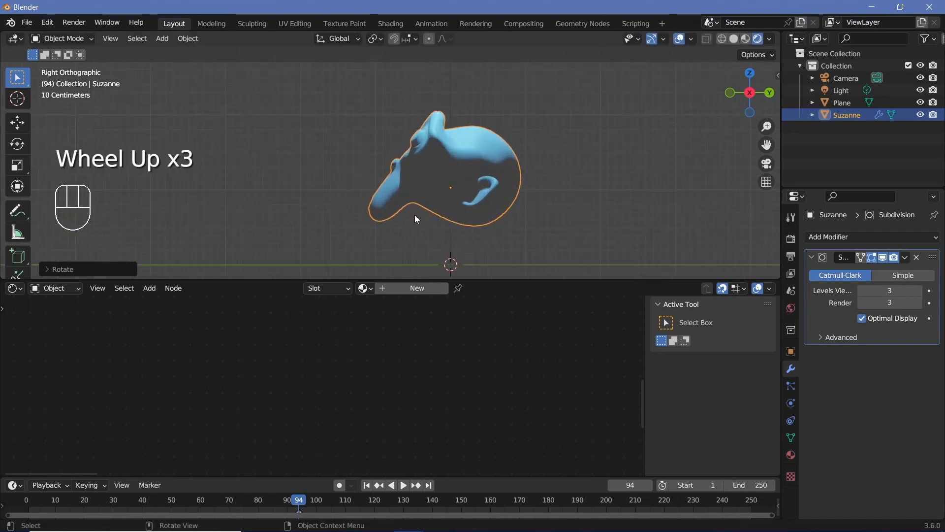
shift+middle_drag(445, 223, 431, 196)
key(g)
key(z)
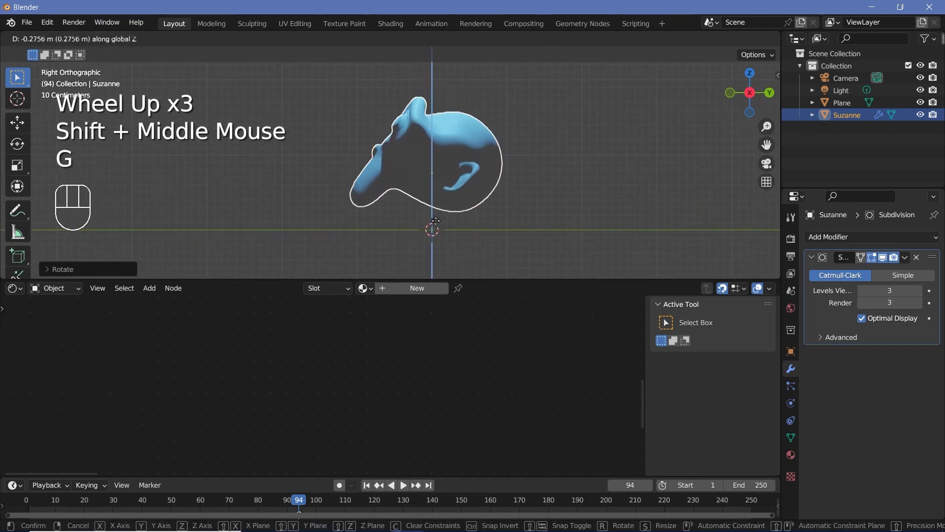
click(431, 234)
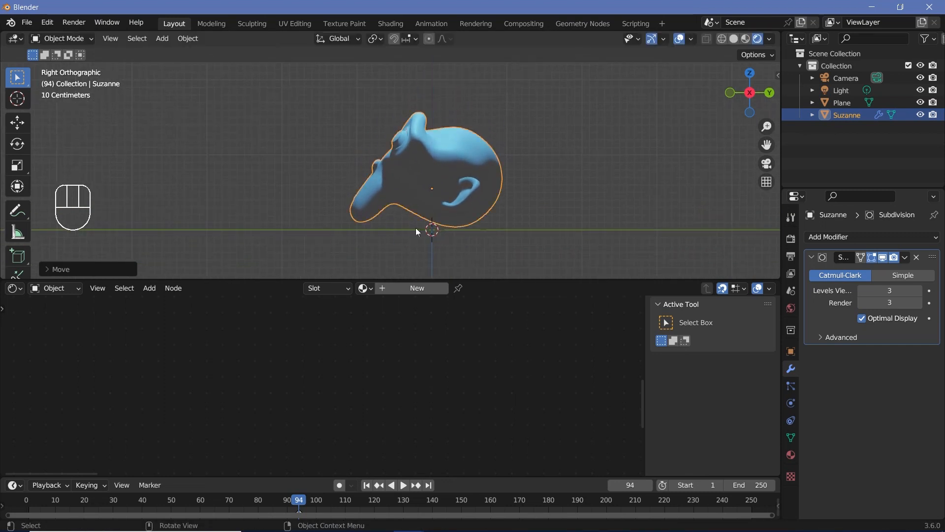
key(g)
key(z)
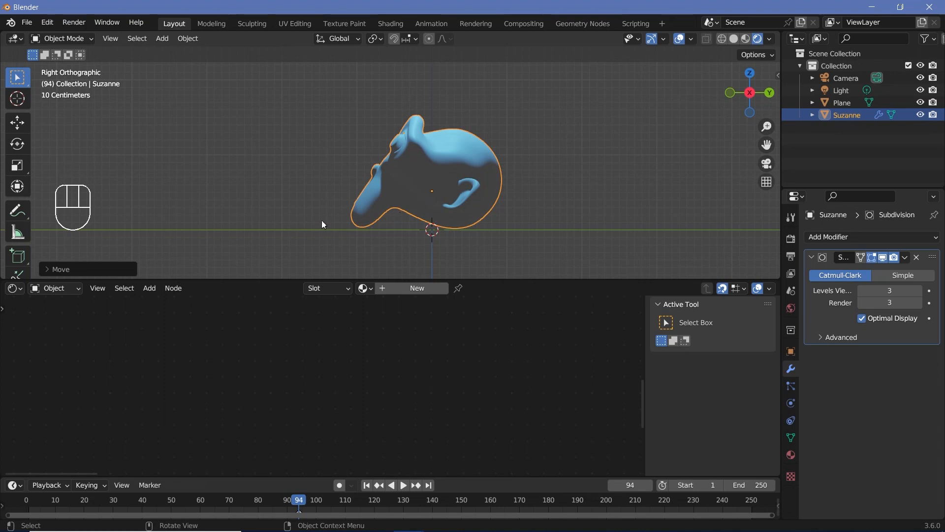
- Assign the existing Caustics material to the monkey and make it an independent copy
middle_drag(323, 224, 372, 307)
click(365, 289)
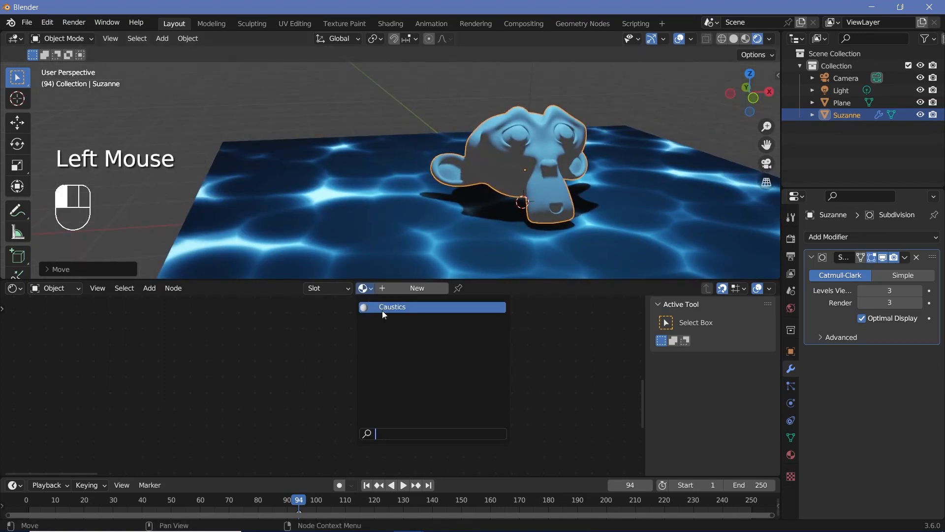
click(382, 310)
click(457, 288)
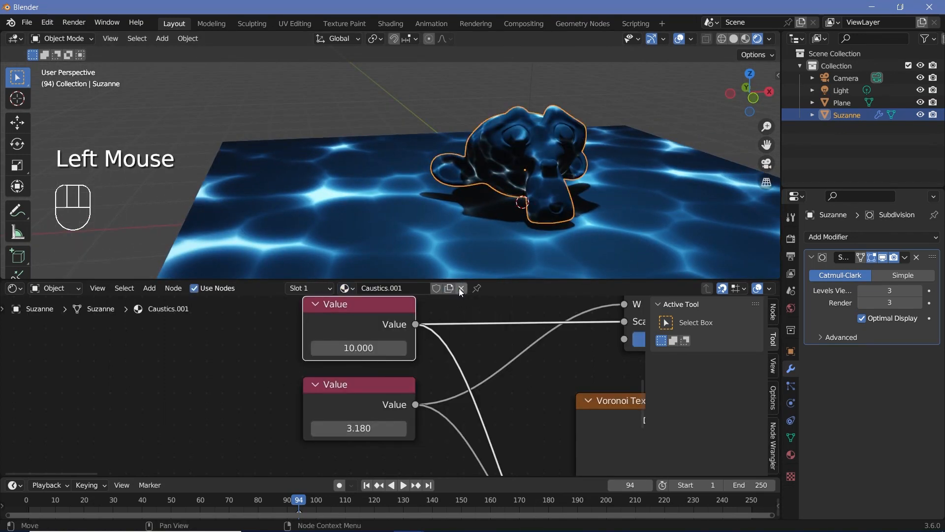
- Rename the monkey's copied material Caustics_objects
double_click(391, 292)
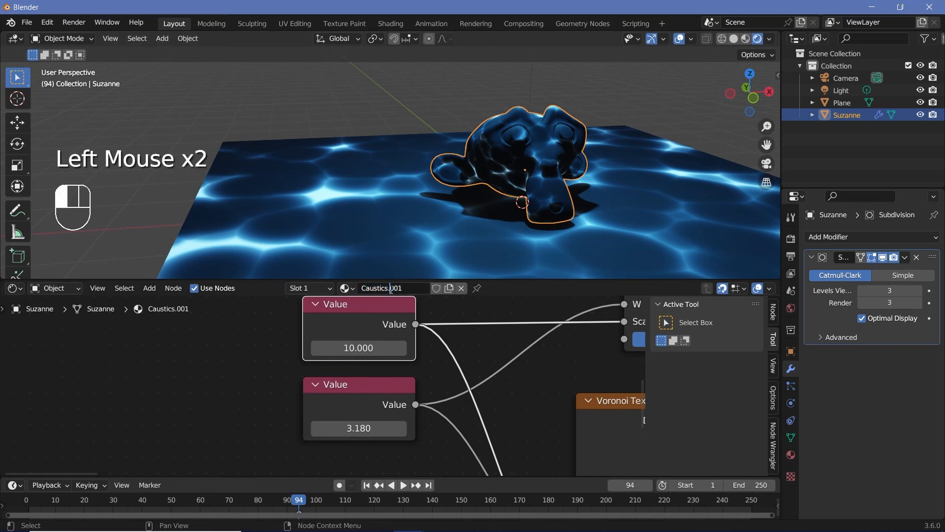
key(BackSpace)
key(BackSpace)
text(_objects)
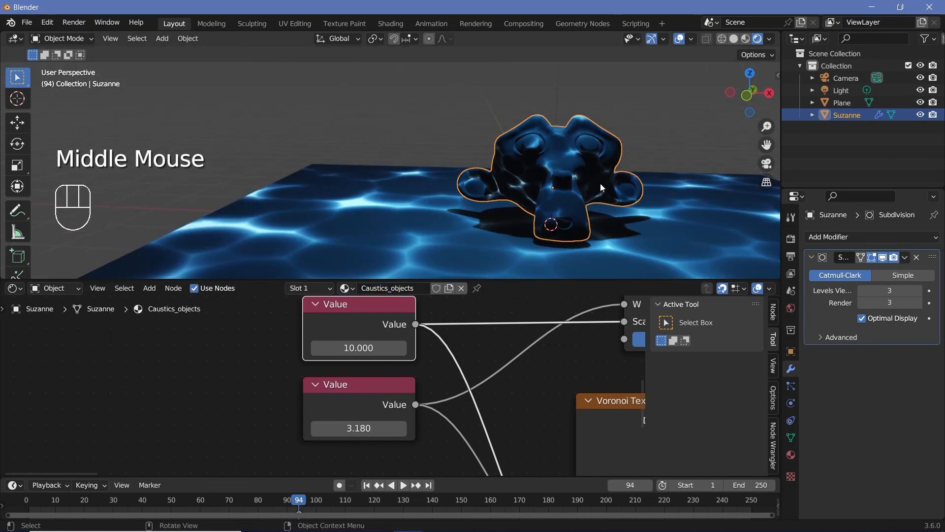
- Move the blue-tinted Color mix node close beside the Power node in the shader graph
shift+middle_drag(556, 168, 423, 86)
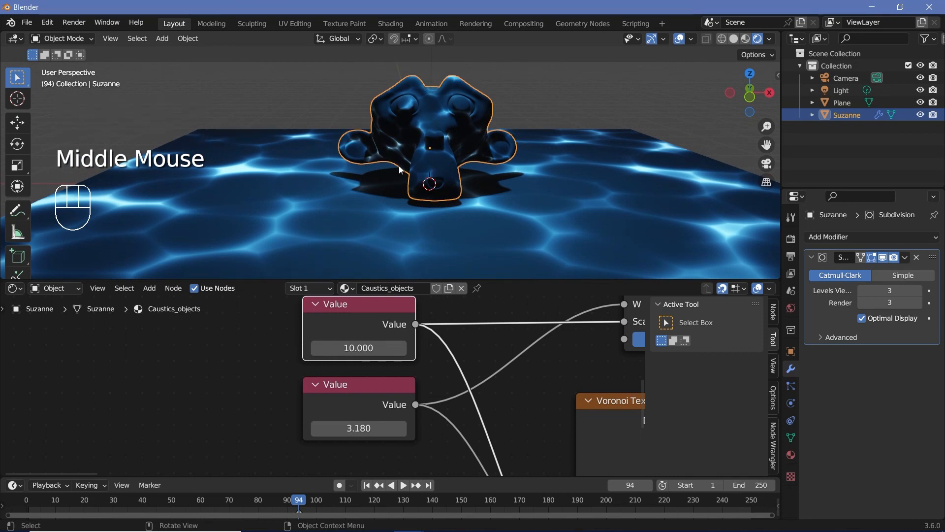
middle_drag(431, 156, 403, 155)
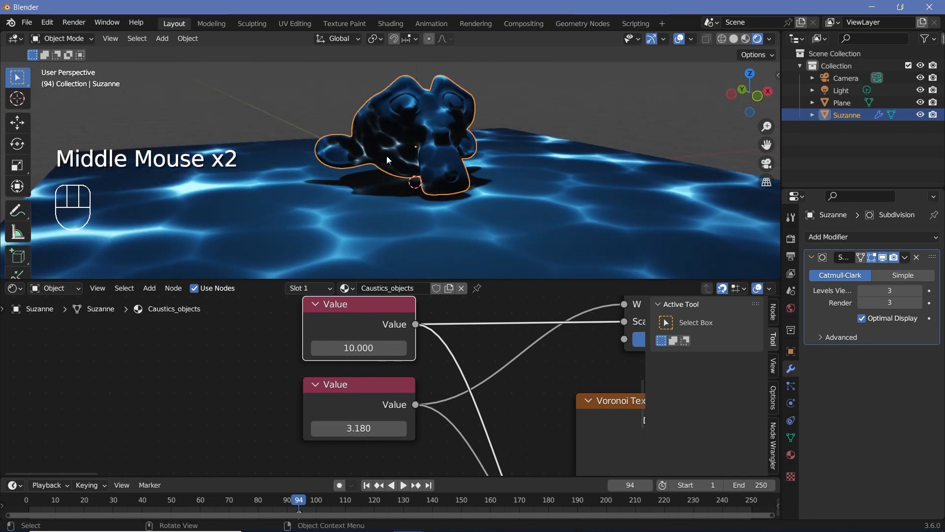
scroll(472, 384, down, 2)
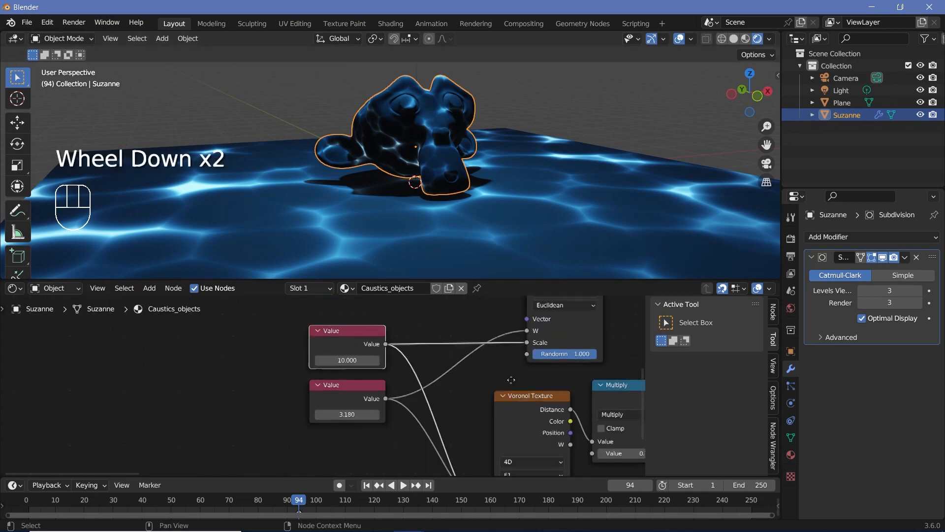
scroll(530, 381, down, 2)
middle_drag(472, 384, 635, 444)
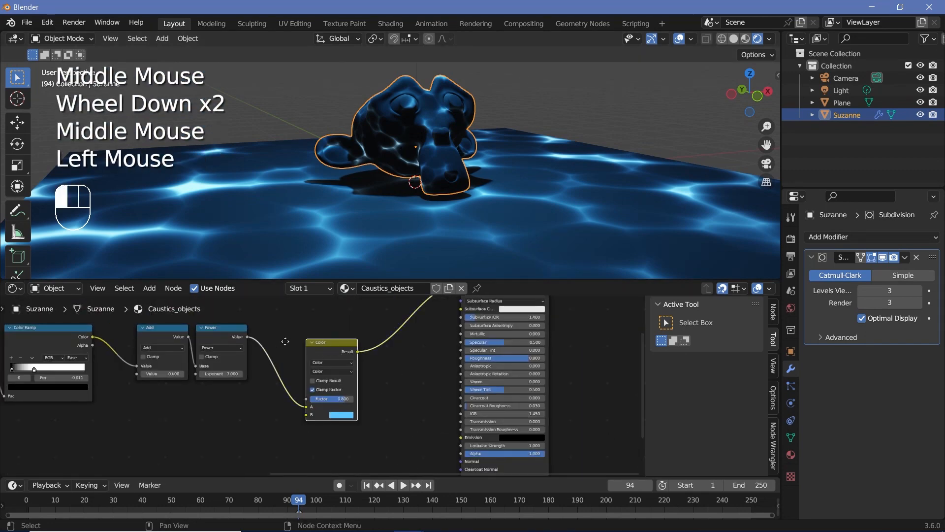
drag(319, 345, 268, 330)
- Add a Texture Coordinate node in the empty area below the existing caustics nodes
middle_click(374, 363)
middle_drag(374, 363, 425, 329)
middle_drag(356, 397, 424, 367)
key(shift+a)
click(341, 386)
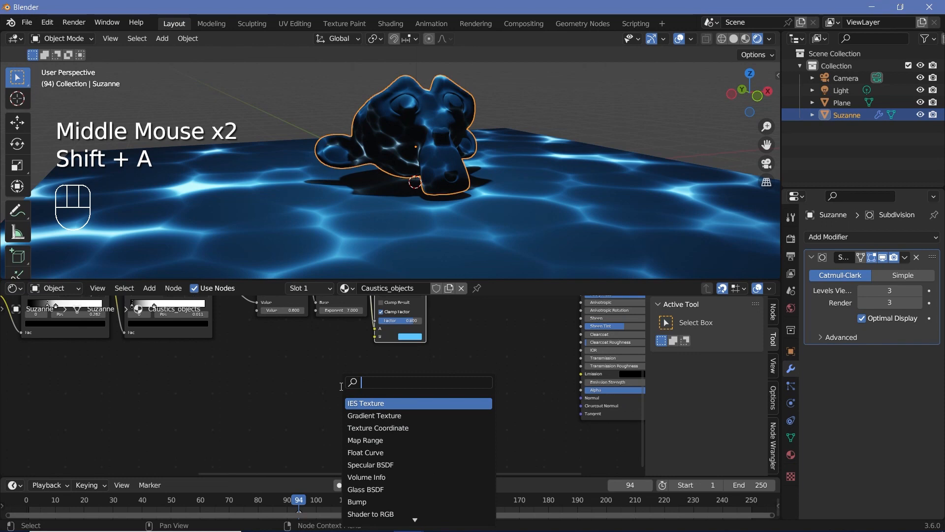
text(texture c)
click(480, 405)
click(316, 405)
middle_drag(316, 404, 375, 387)
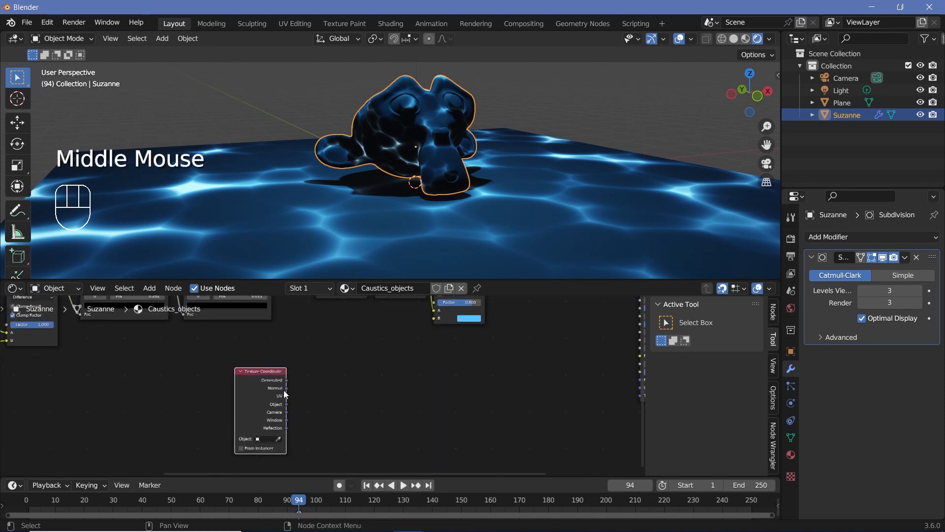
drag(285, 394, 346, 403)
- Add a Separate XYZ node and feed it the Texture Coordinate node's Normal output
middle_drag(345, 403, 335, 382)
scroll(335, 382, up, 2)
key(shift+a)
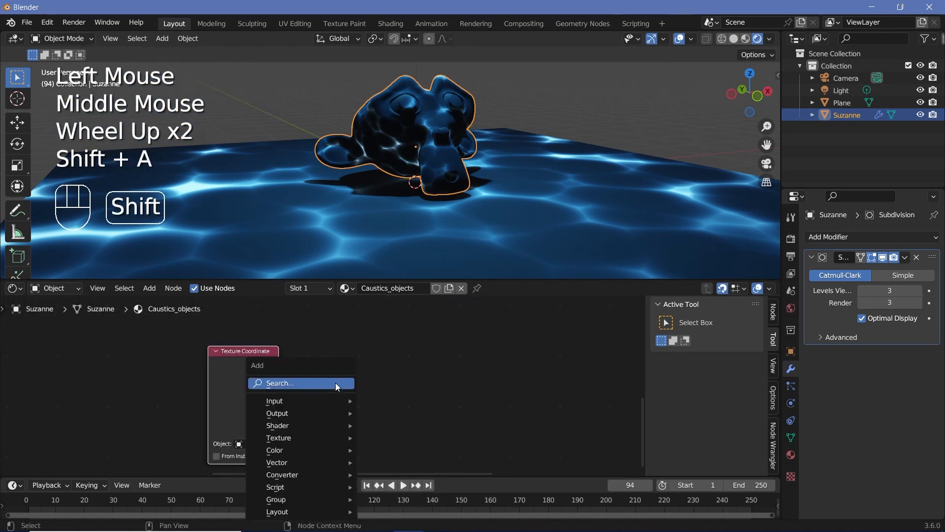
click(337, 385)
text(sepa)
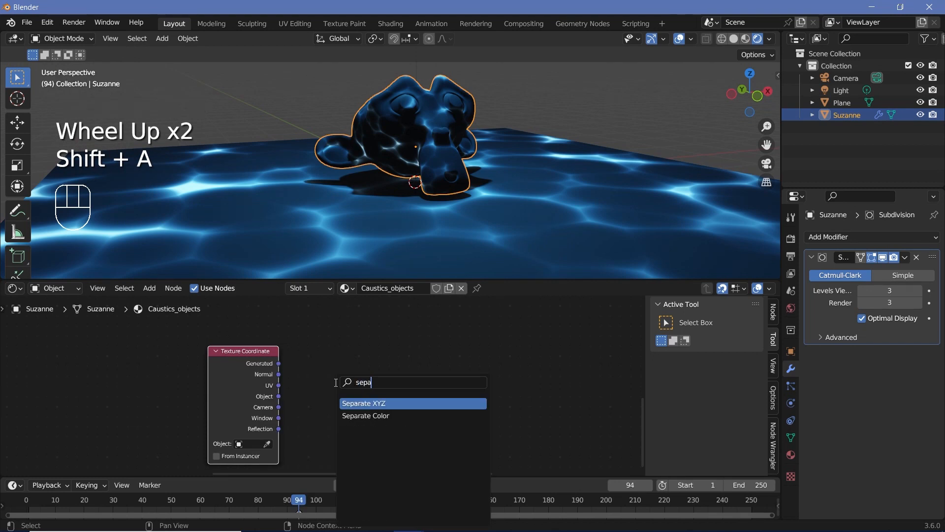
click(365, 403)
click(337, 364)
drag(279, 375, 309, 398)
click(357, 373)
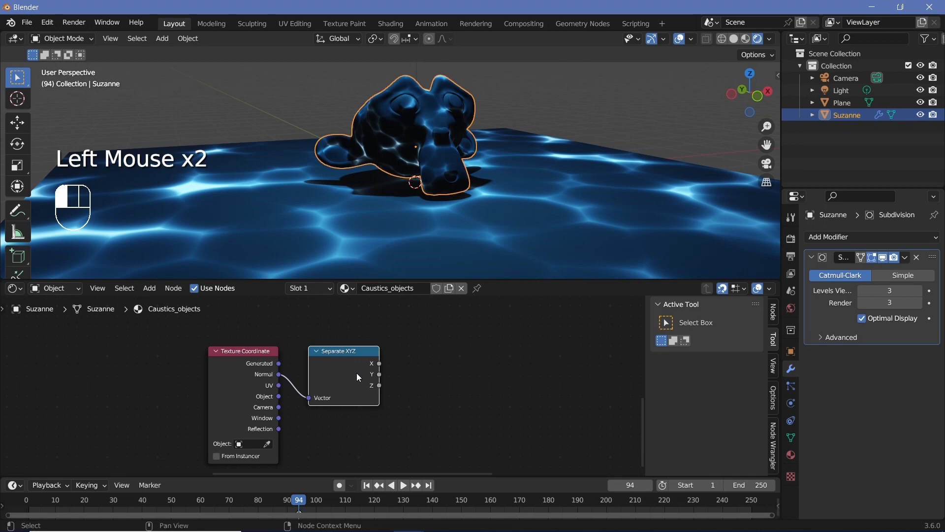
- Preview the Separate XYZ node's Z output on the monkey and examine the shading from several sides
ctrl+shift+click(331, 373)
ctrl+shift+click(332, 373)
ctrl+shift+click(332, 374)
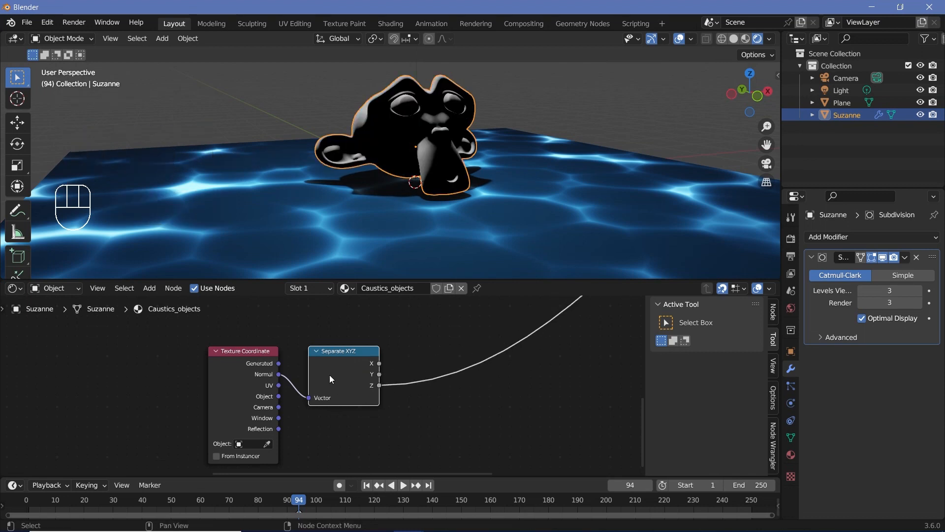
middle_drag(448, 164, 326, 97)
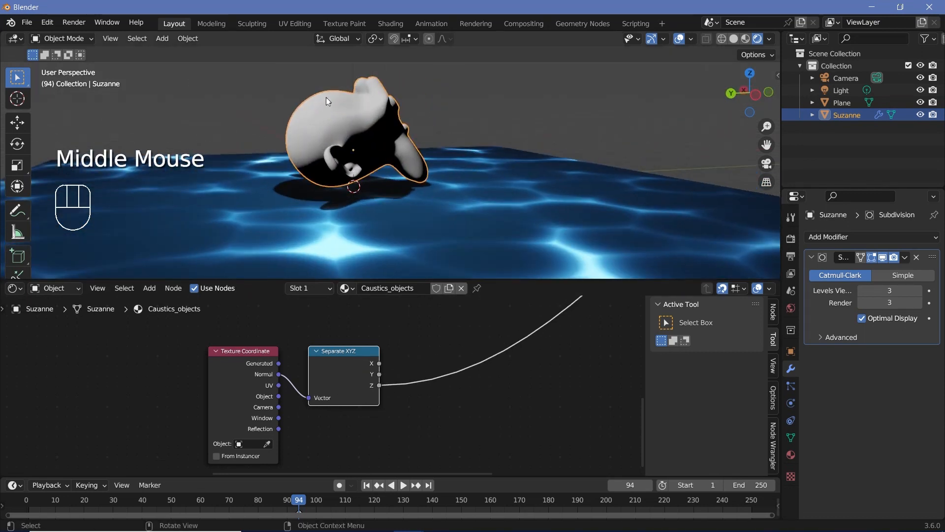
scroll(325, 103, down, 2)
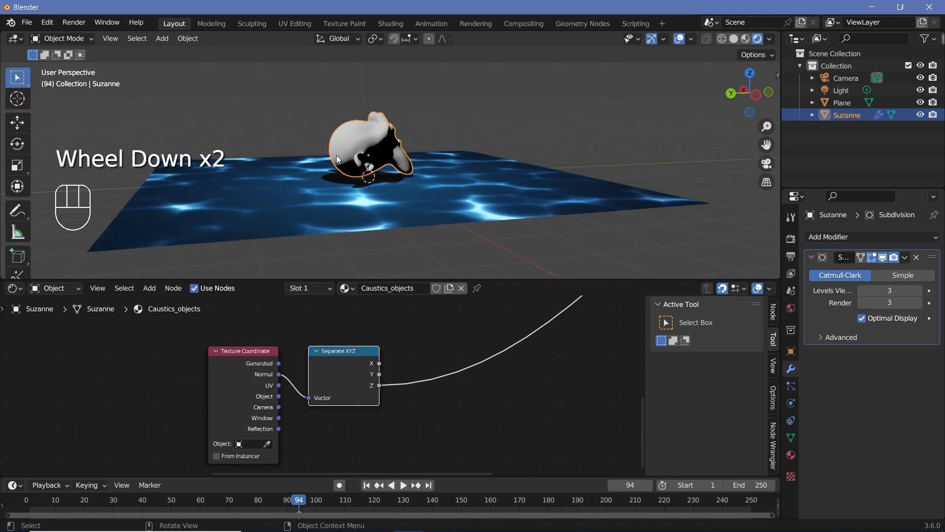
scroll(336, 156, up, 2)
middle_drag(338, 110, 412, 127)
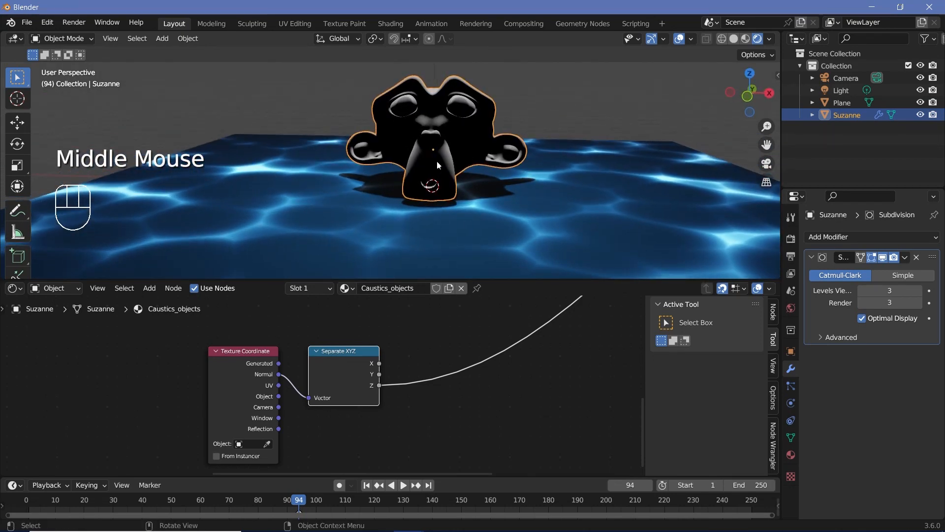
middle_drag(436, 160, 471, 147)
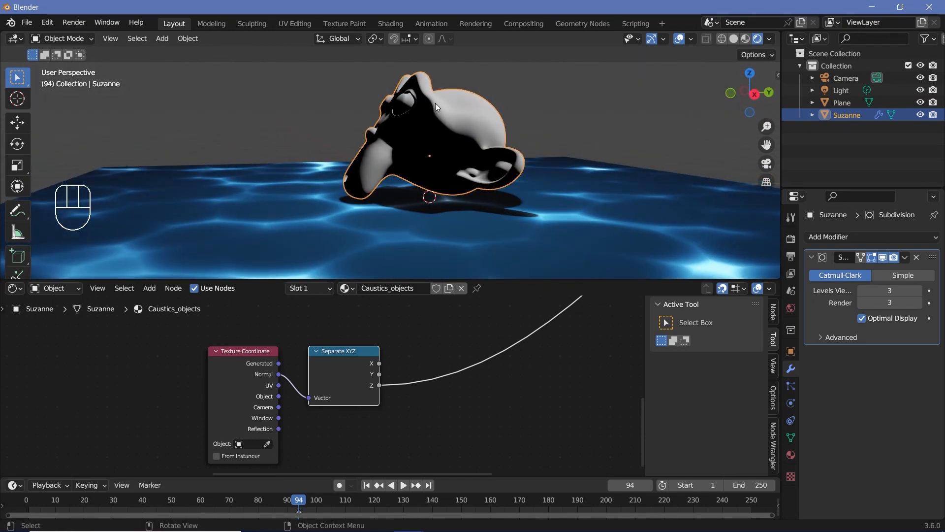
- Insert a Vector Rotate node between the Texture Coordinate and Separate XYZ nodes
drag(345, 350, 456, 341)
key(shift+a)
click(375, 381)
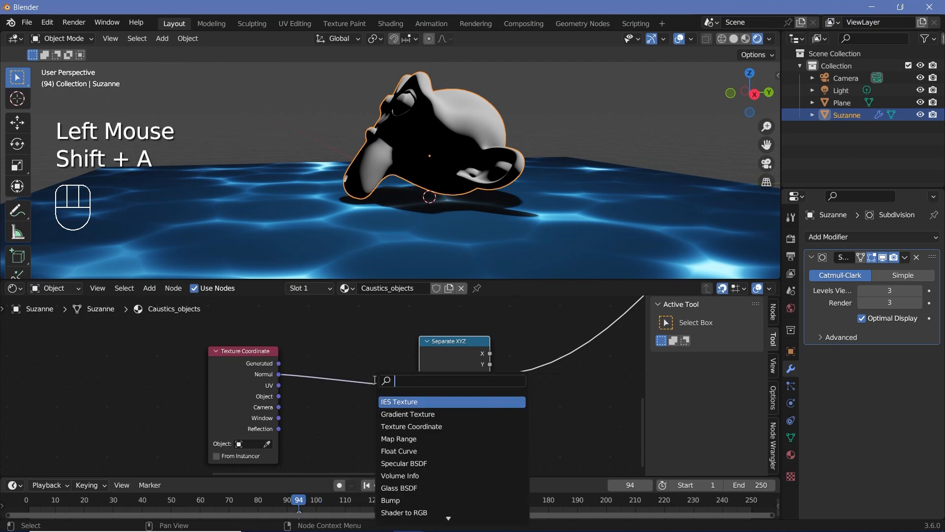
text(vector)
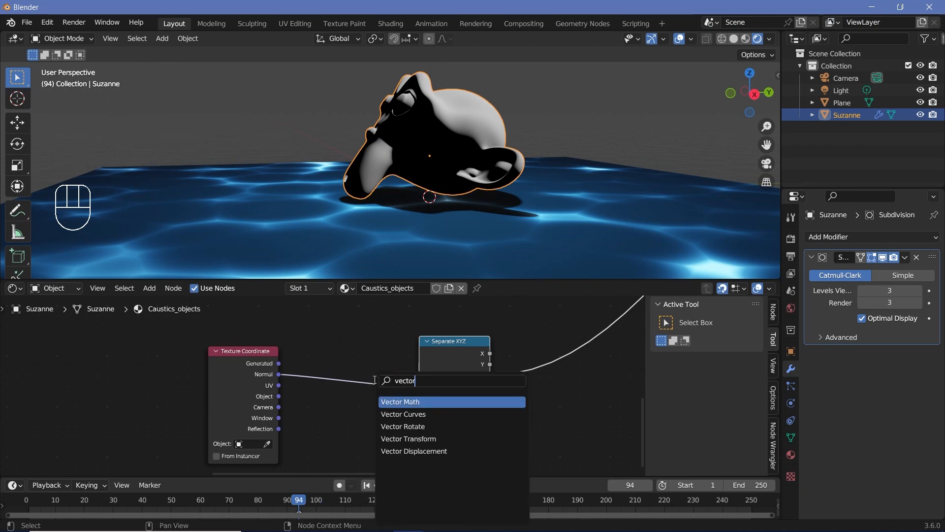
click(404, 426)
click(335, 382)
middle_drag(235, 413, 305, 368)
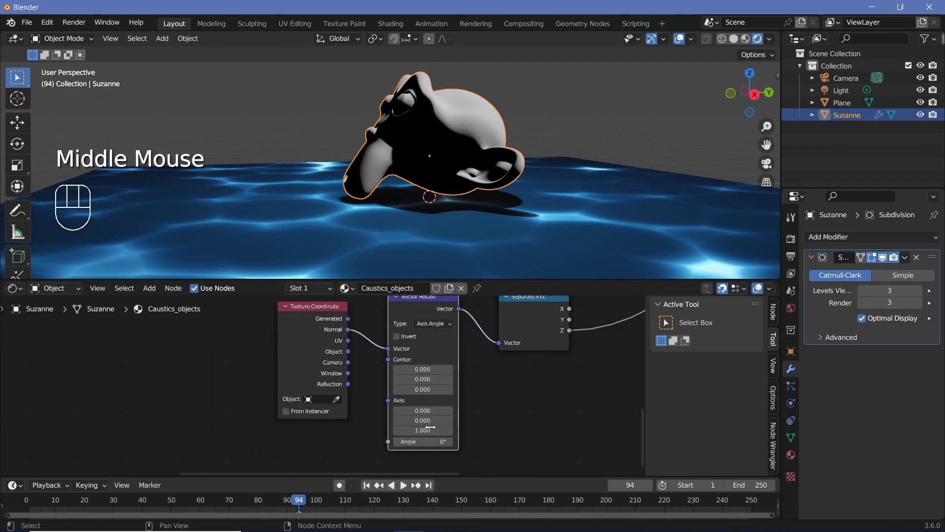
- Set the Vector Rotate node's axis to X 1 and Z 0, with an angle of -40°
click(422, 412)
text(1)
key(Return)
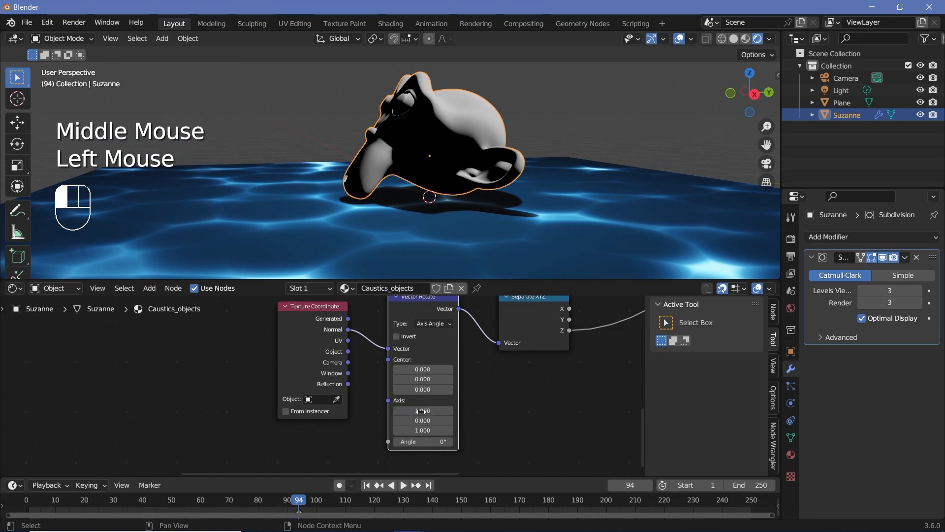
click(424, 430)
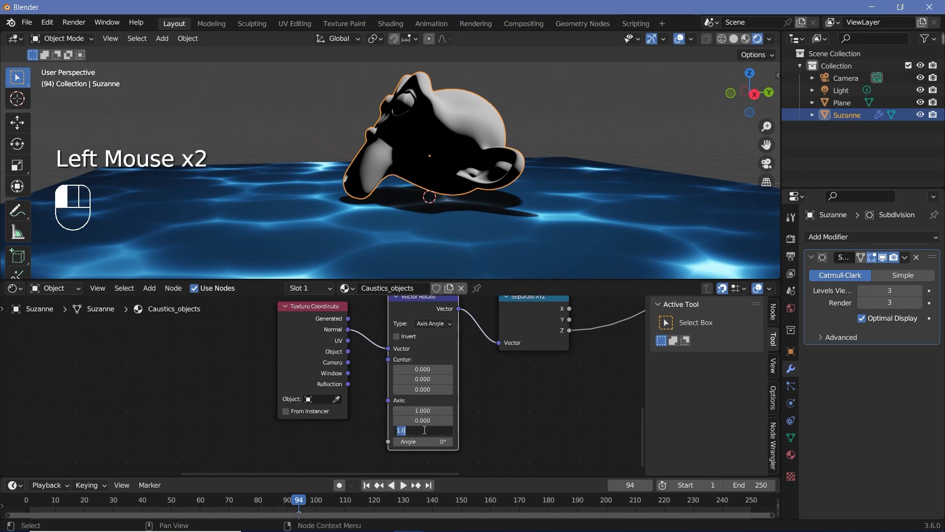
text(0)
key(Return)
drag(422, 441, 386, 441)
middle_drag(344, 189, 435, 191)
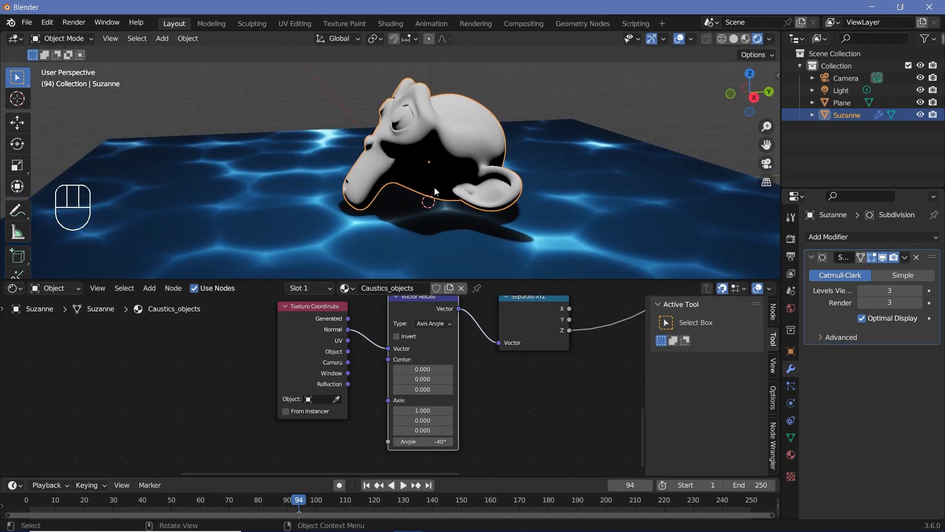
- Mute the Vector Rotate node and apply the rotation of the monkey object instead
drag(412, 303, 414, 324)
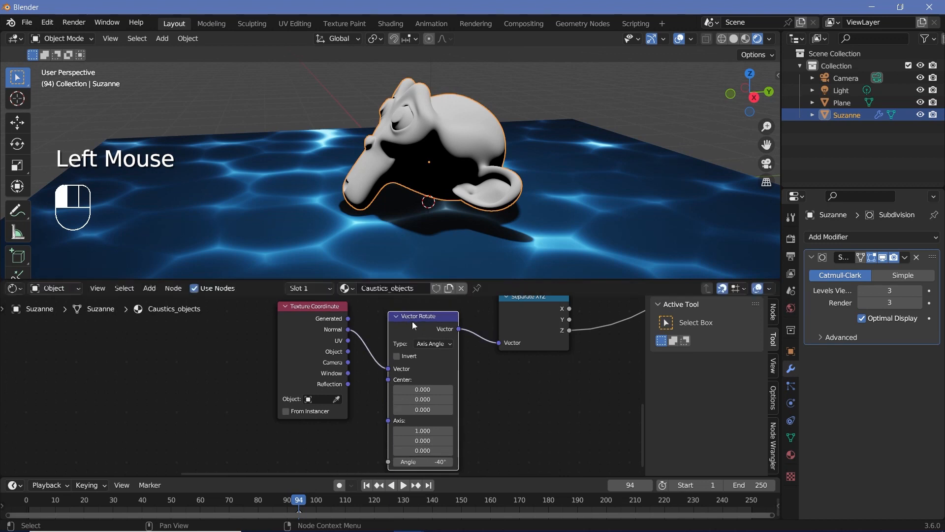
key(m)
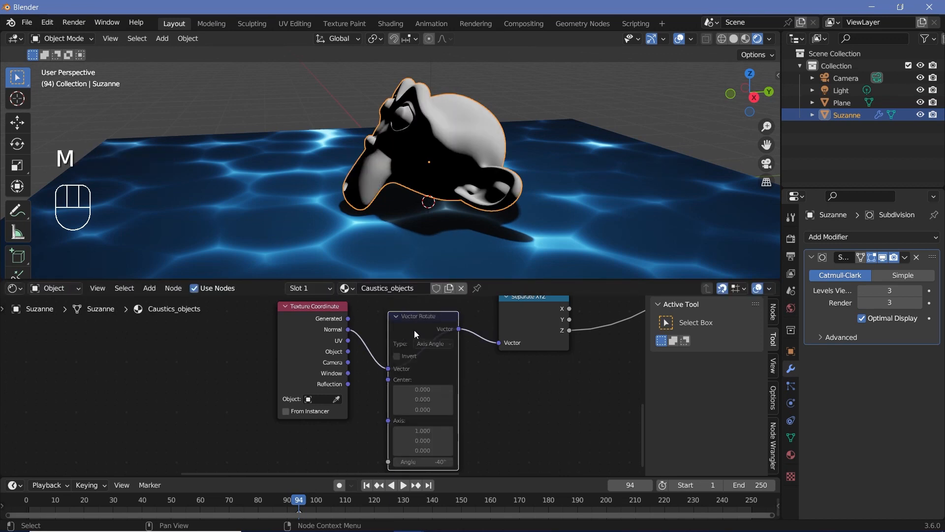
click(448, 148)
key(ctrl+a)
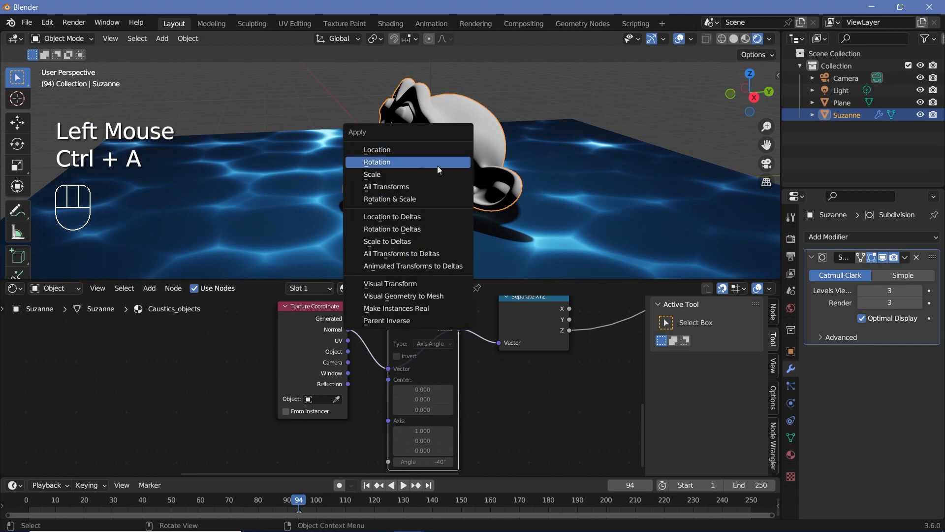
click(437, 165)
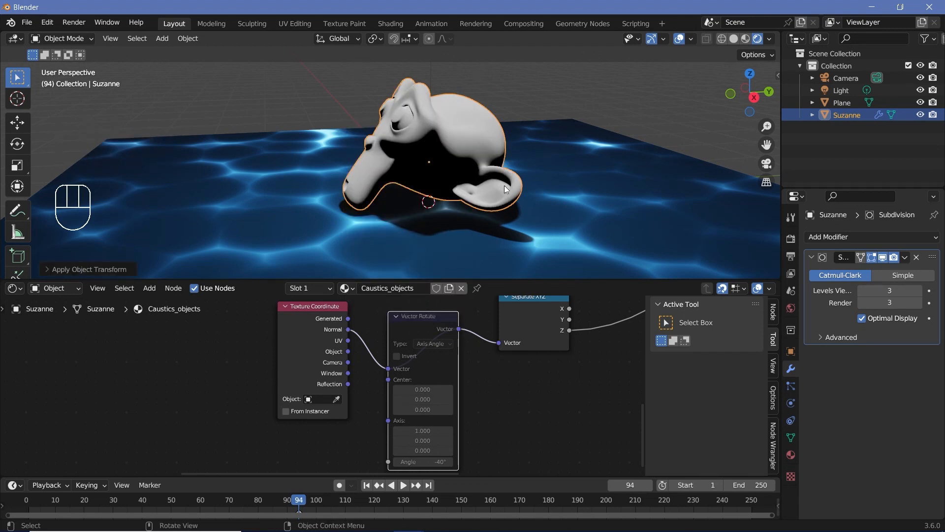
- Examine the previewed Z mask on the monkey from the side and the front
middle_drag(504, 185, 327, 90)
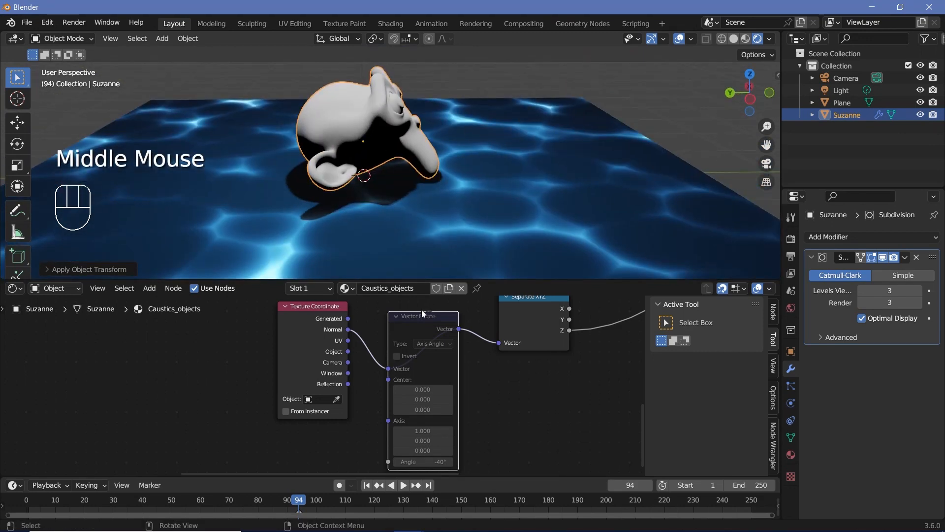
middle_drag(421, 309, 356, 335)
scroll(355, 335, up, 1)
click(358, 335)
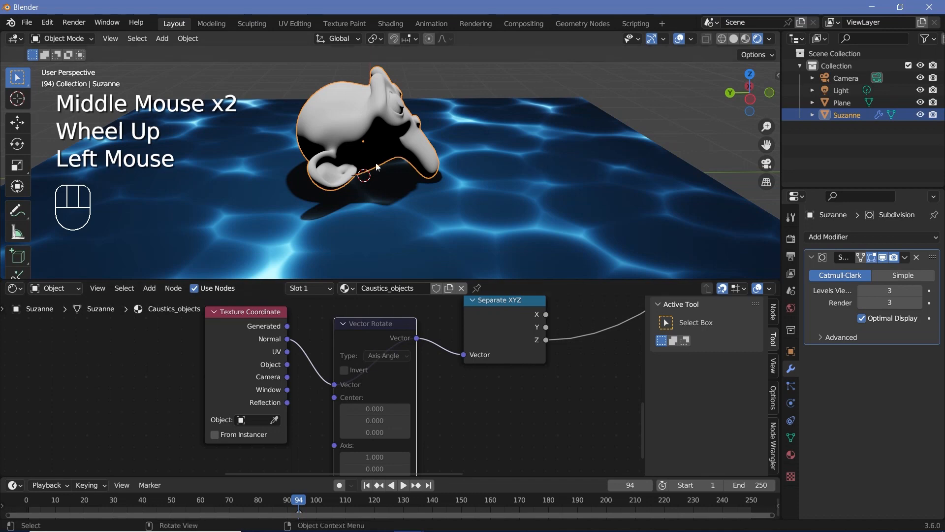
middle_drag(281, 137, 448, 111)
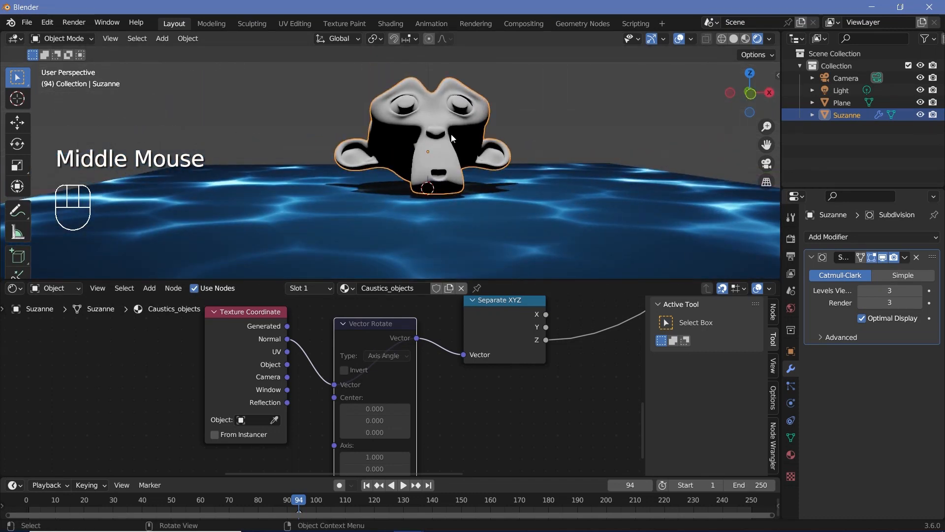
middle_drag(438, 181, 438, 247)
- Insert a Mix Color node with the blue Color node's result in A and the Separate XYZ node's Z in B
scroll(477, 372, down, 3)
middle_click(477, 371)
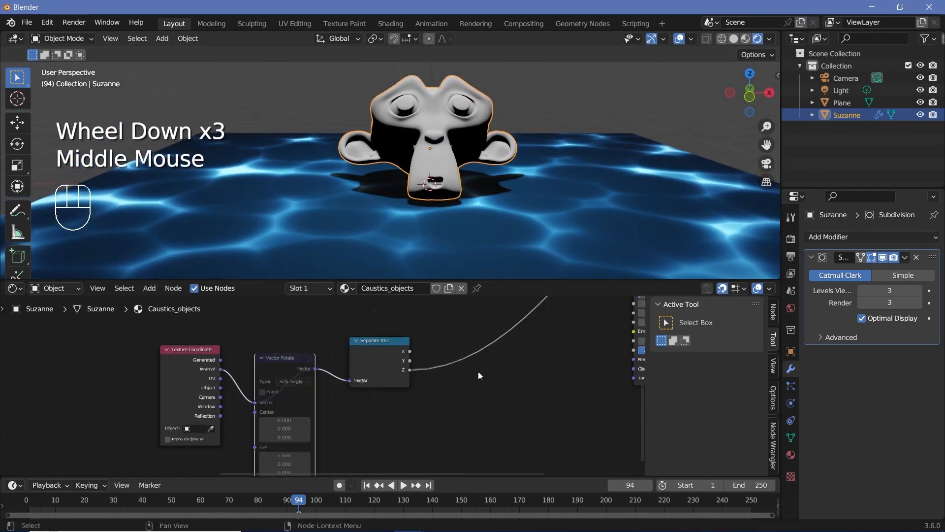
middle_drag(474, 371, 356, 445)
click(287, 438)
middle_drag(286, 433, 355, 384)
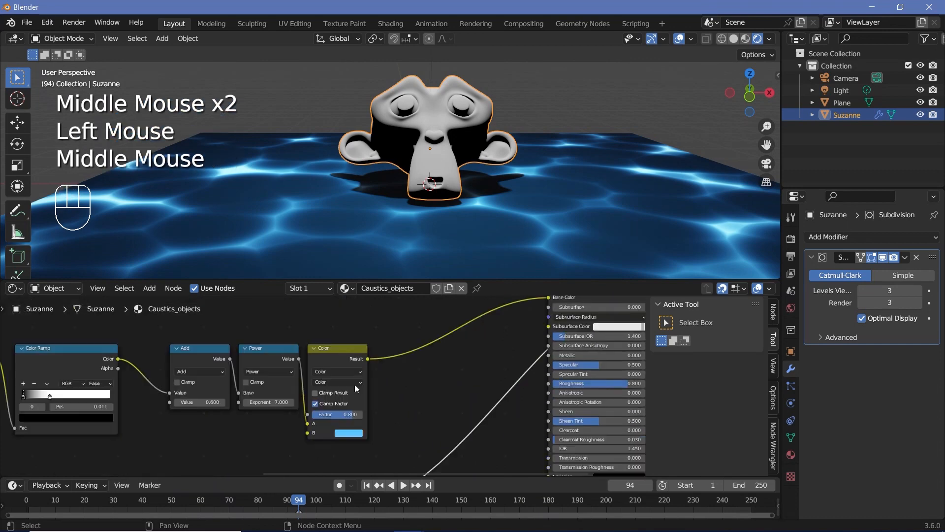
click(314, 393)
middle_drag(435, 382, 397, 340)
key(shift+a)
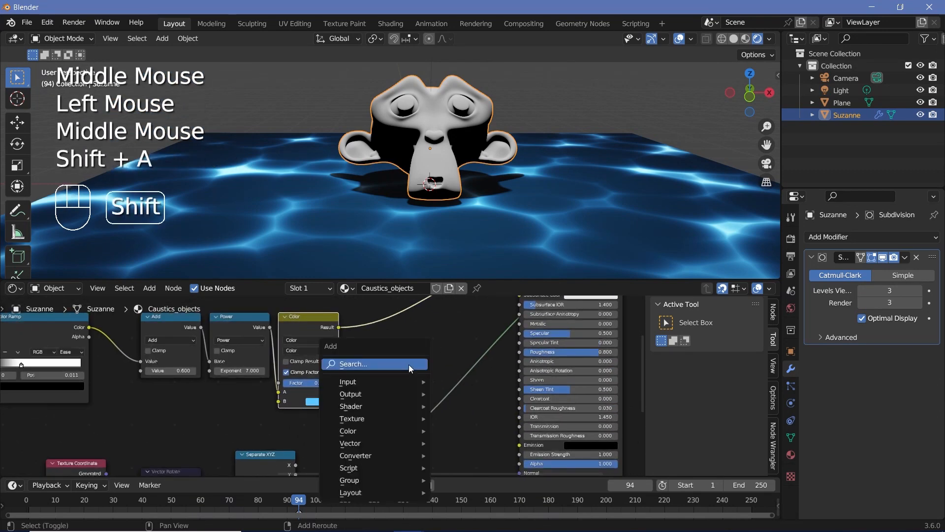
click(409, 364)
text(m)
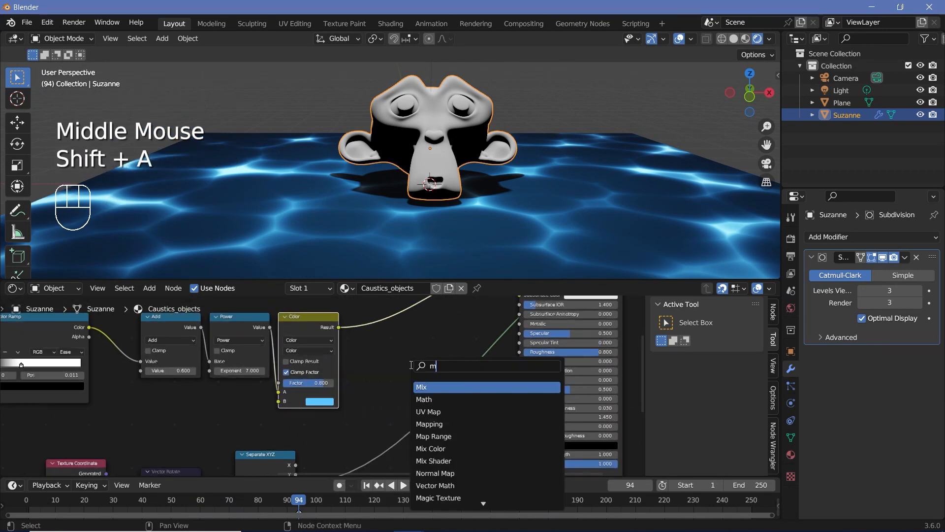
key(Return)
click(401, 342)
mouse_move(398, 409)
mouse_down()
mouse_move(337, 436)
mouse_move(332, 448)
mouse_move(404, 418)
mouse_up()
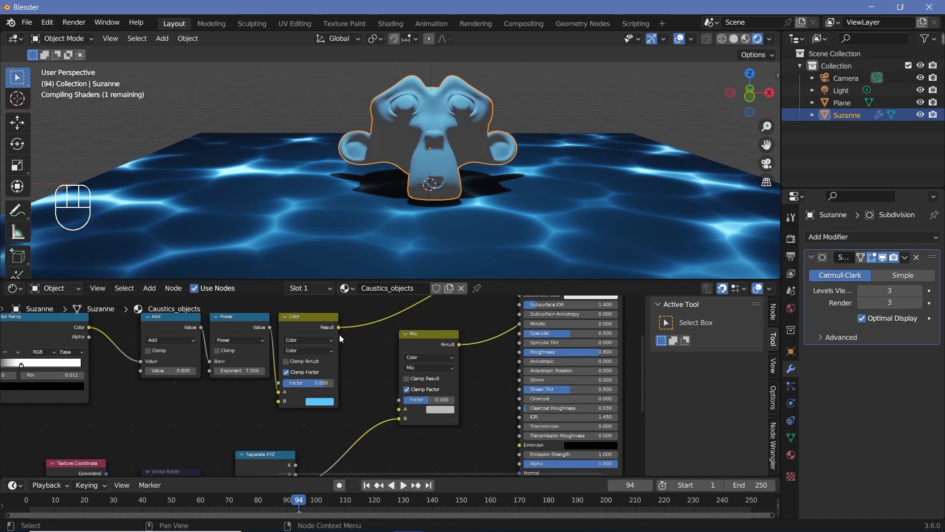
drag(339, 327, 400, 407)
- Set the new Mix node's blend mode to Multiply with a factor of 1.000
middle_drag(400, 406, 430, 423)
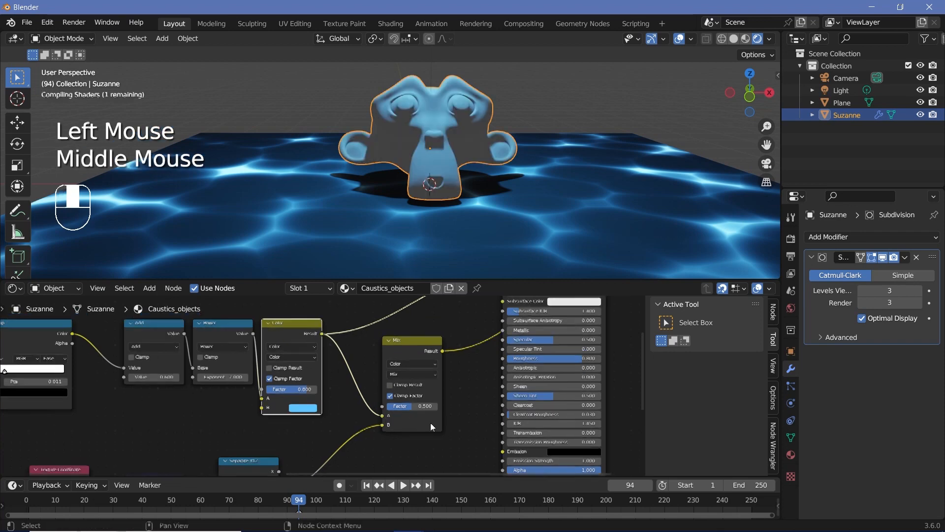
scroll(426, 404, up, 6)
click(427, 388)
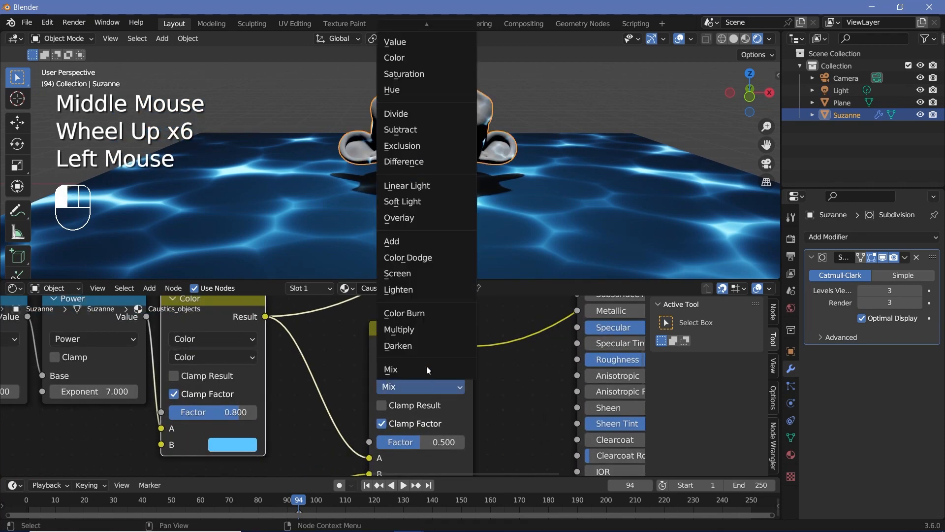
click(427, 329)
drag(426, 442, 463, 441)
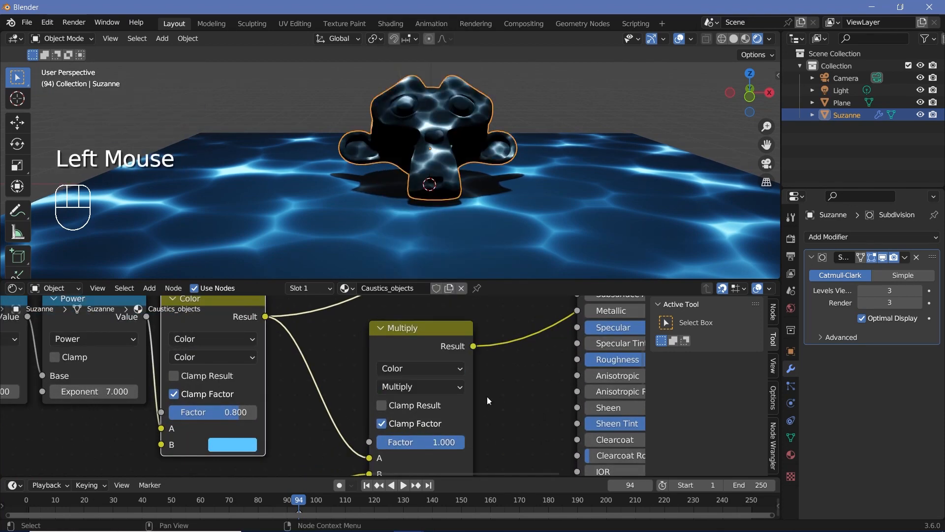
- Connect the Multiply color result to the Principled BSDF's Base Color and the BSDF to the Material Output's Surface
scroll(486, 397, down, 3)
middle_drag(487, 397, 316, 409)
drag(316, 410, 409, 329)
middle_drag(409, 329, 325, 398)
drag(425, 348, 559, 345)
middle_drag(443, 206, 508, 195)
- Set the Value node that drives the Voronoi scale to 7 and check the caustics on the monkey
middle_drag(391, 325, 324, 392)
scroll(323, 391, up, 2)
click(235, 407)
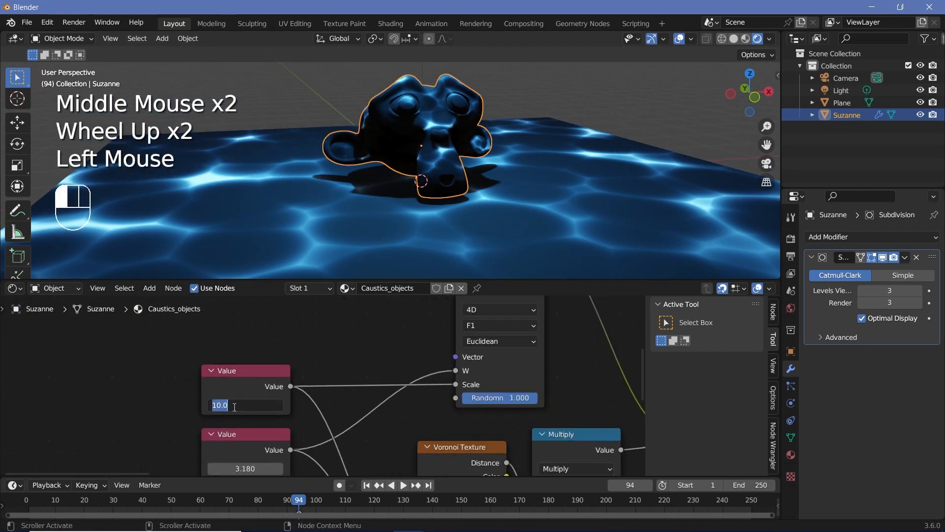
text(7)
key(Return)
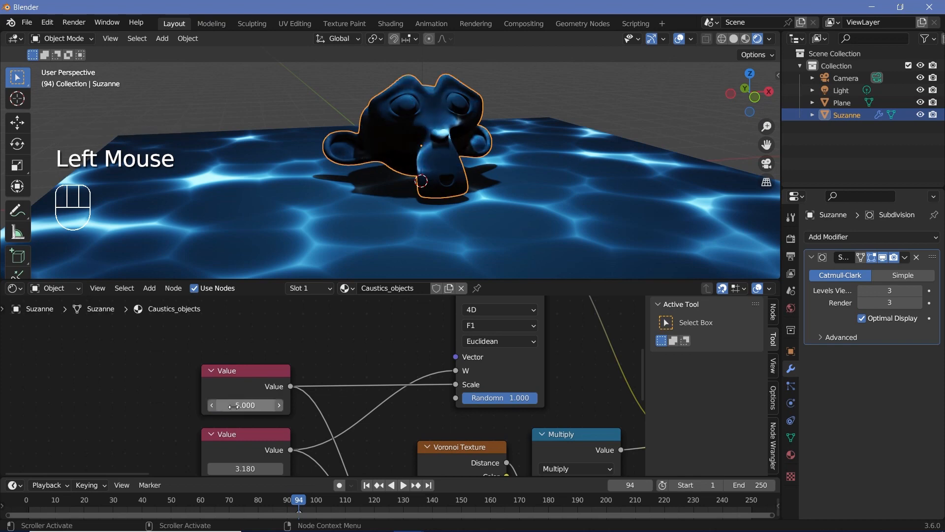
middle_drag(581, 245, 483, 193)
scroll(515, 213, down, 2)
scroll(514, 208, down, 1)
scroll(472, 167, up, 2)
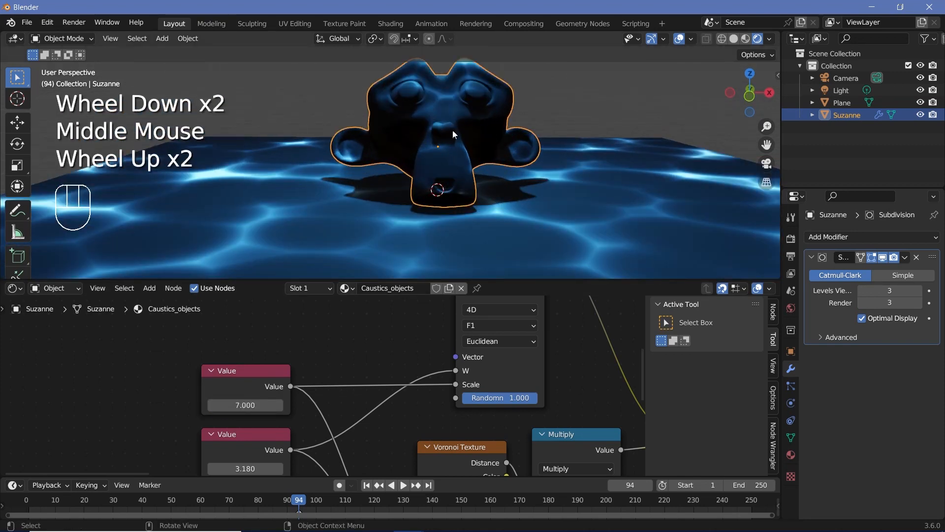
click(434, 124)
- Insert a Color Ramp node between the Multiply color node and the Principled BSDF's Base Color
middle_drag(617, 358, 6, 332)
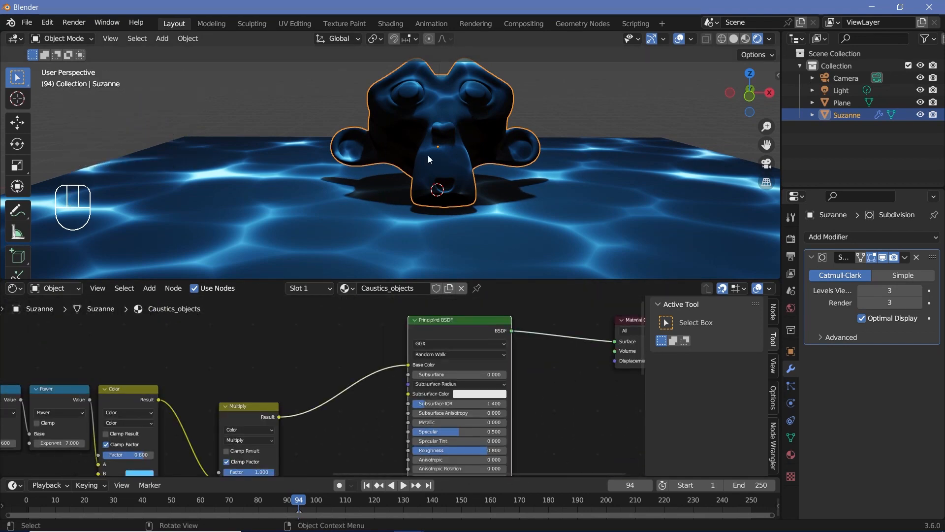
scroll(466, 353, up, 1)
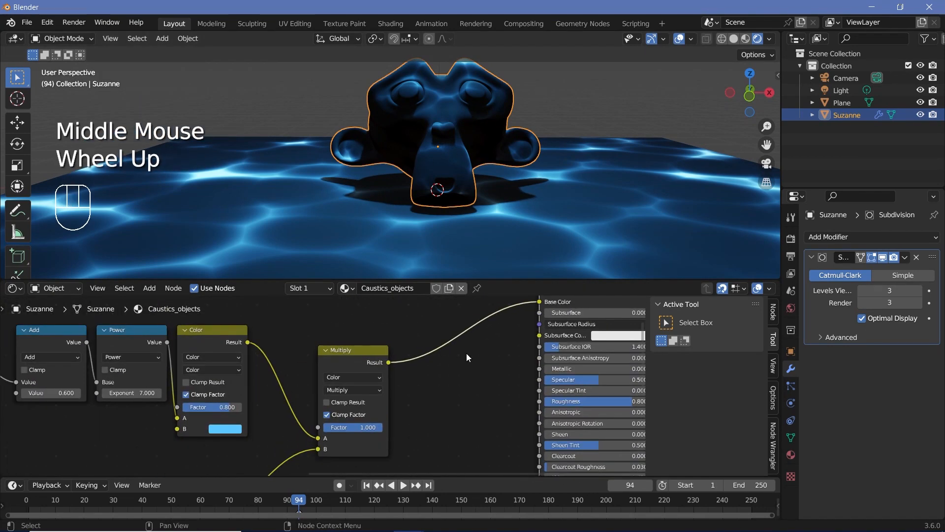
key(shift+a)
click(466, 353)
text(color ramp)
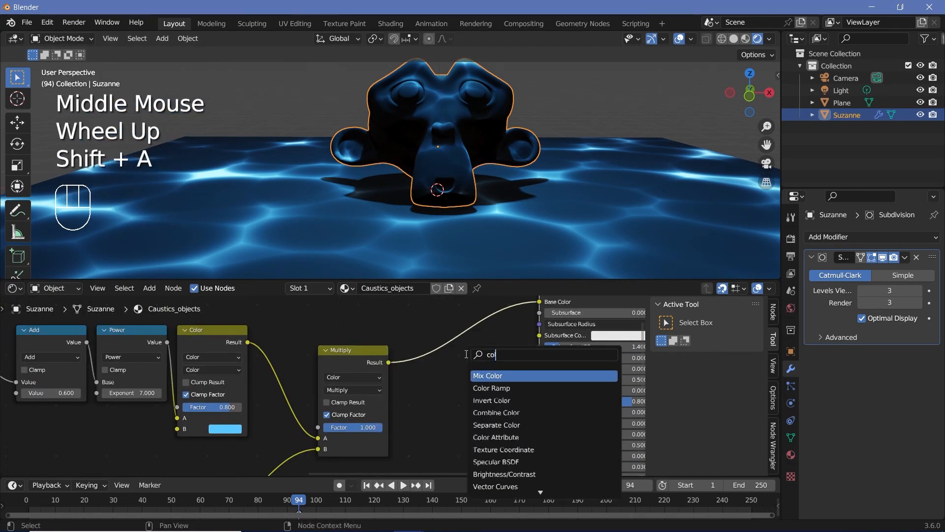
key(Return)
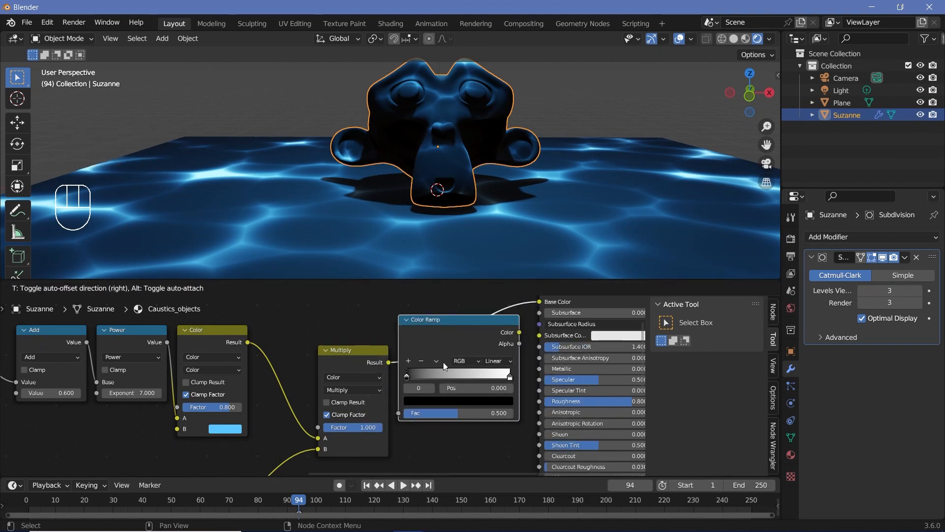
click(446, 359)
drag(447, 355, 457, 356)
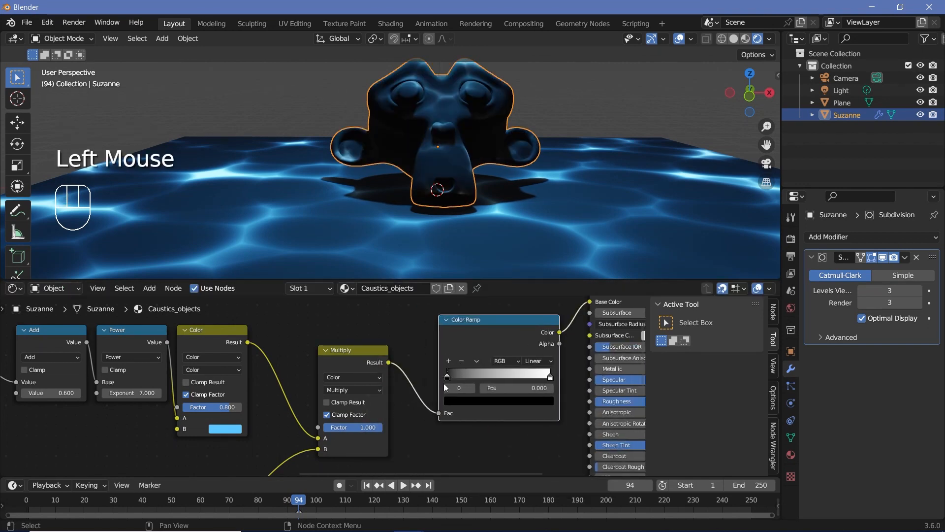
- Make the new Color Ramp's first stop fully saturated yellow, with hue 0.167 and value 1.000
click(448, 375)
click(463, 399)
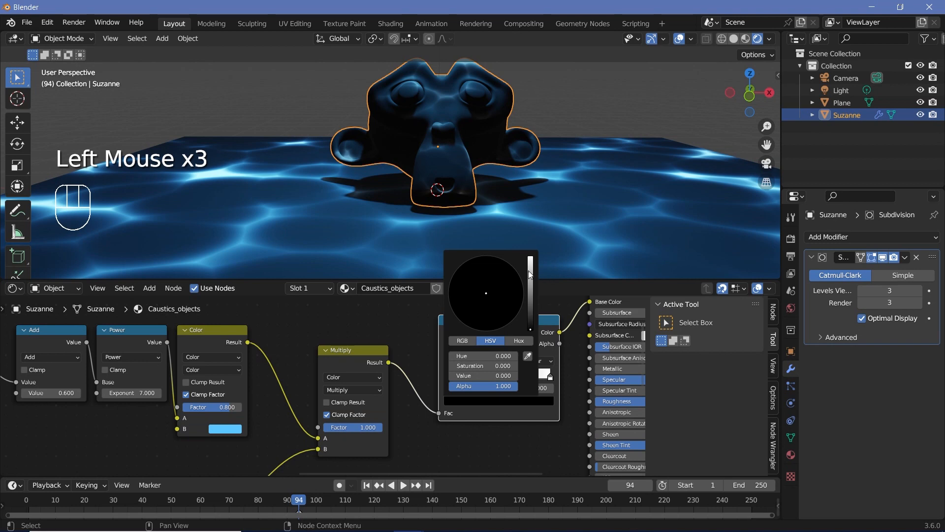
drag(530, 274, 530, 257)
ctrl+click(453, 274)
ctrl+click(454, 311)
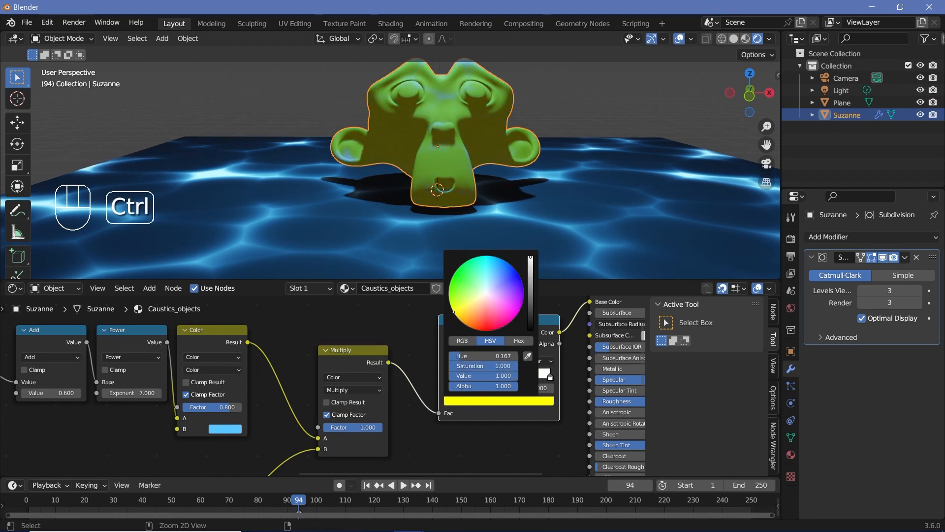
- Tint the new Color Ramp's second stop pale cyan and move it to a position of about 0.25
scroll(486, 425, up, 2)
middle_drag(487, 425, 387, 446)
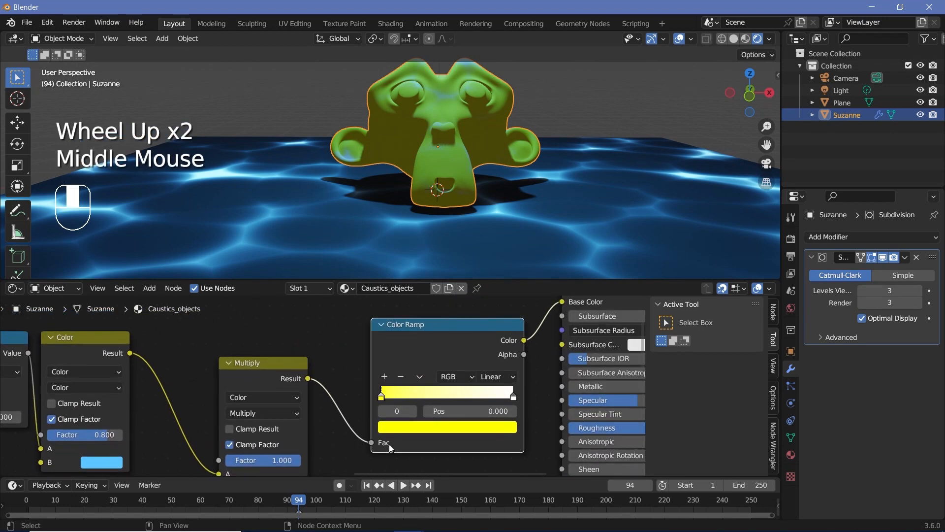
drag(511, 395, 499, 395)
click(472, 436)
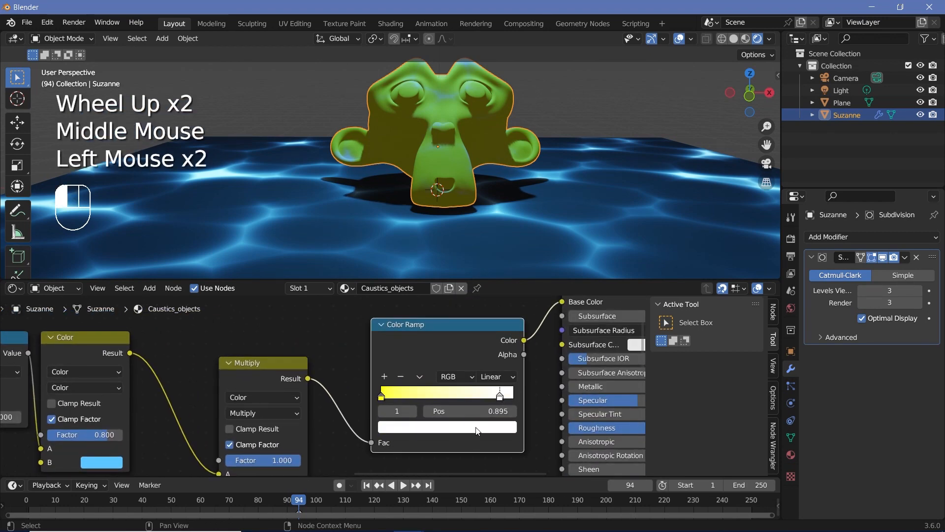
click(481, 426)
mouse_move(432, 286)
ctrl+mouse_down()
mouse_move(447, 264)
mouse_move(432, 283)
ctrl+mouse_up()
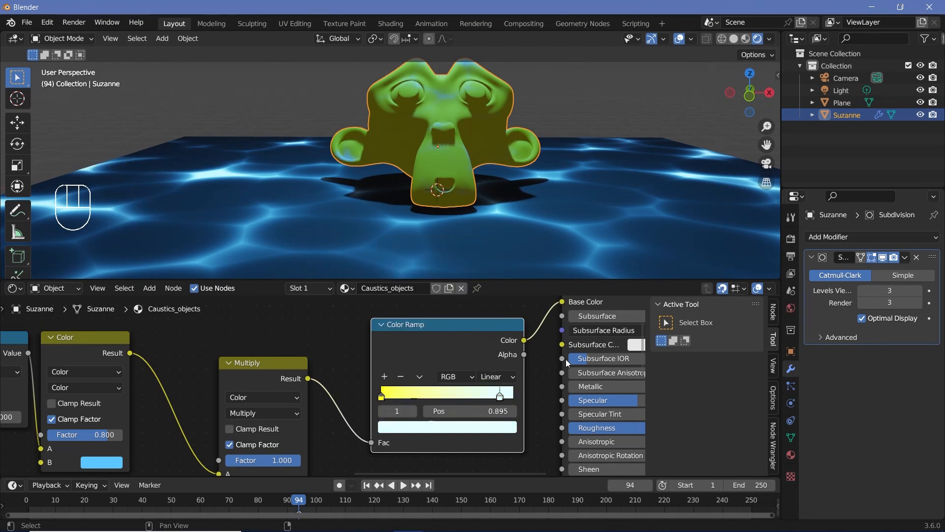
drag(500, 396, 429, 421)
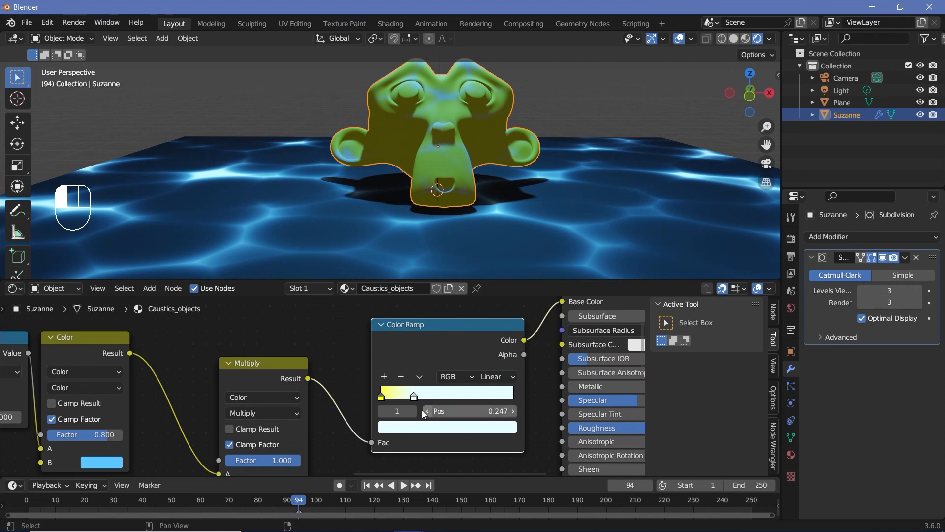
- Set the Principled BSDF's Metallic and Roughness both to 1.000
scroll(422, 409, down, 1)
middle_drag(422, 410, 305, 394)
click(270, 382)
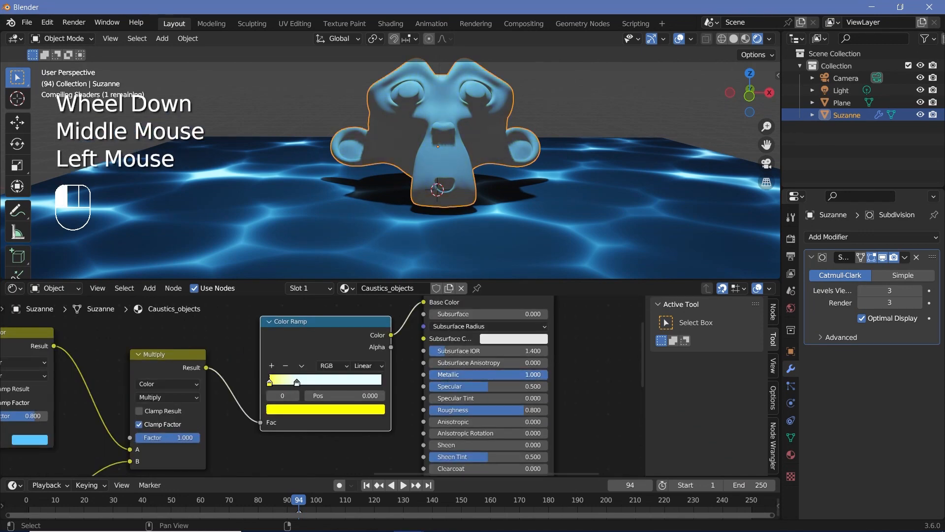
drag(509, 410, 533, 409)
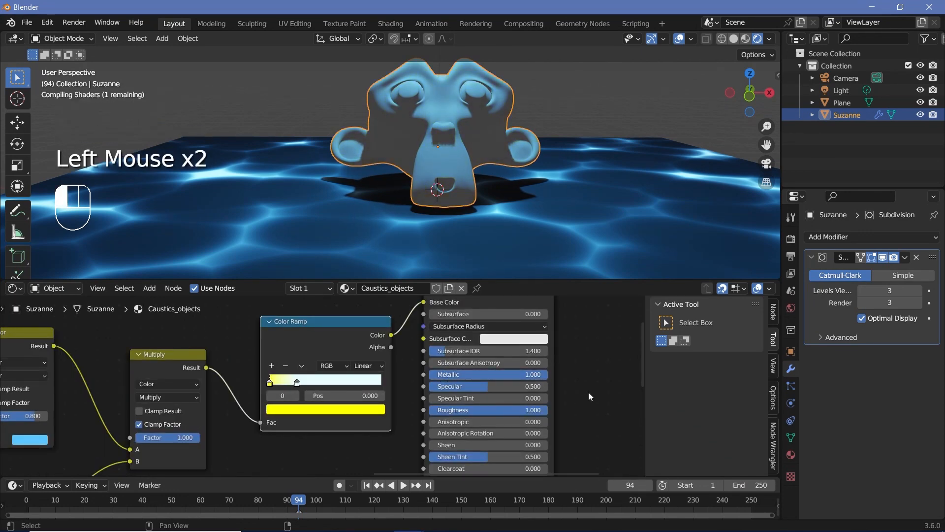
- Raise the Value node that drives the Voronoi textures' W to about 4.38
scroll(224, 409, down, 2)
middle_drag(223, 409, 624, 352)
middle_drag(49, 409, 543, 370)
scroll(329, 380, up, 2)
middle_drag(329, 380, 317, 406)
drag(315, 397, 335, 396)
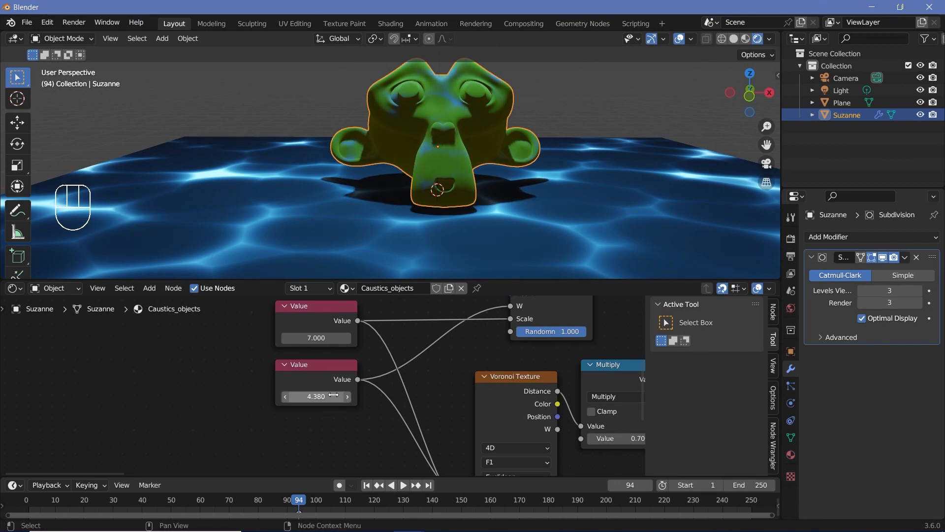
- Delete the yellow Color Ramp while keeping the Multiply node linked to the Base Color
scroll(578, 466, down, 4)
middle_drag(579, 466, 571, 429)
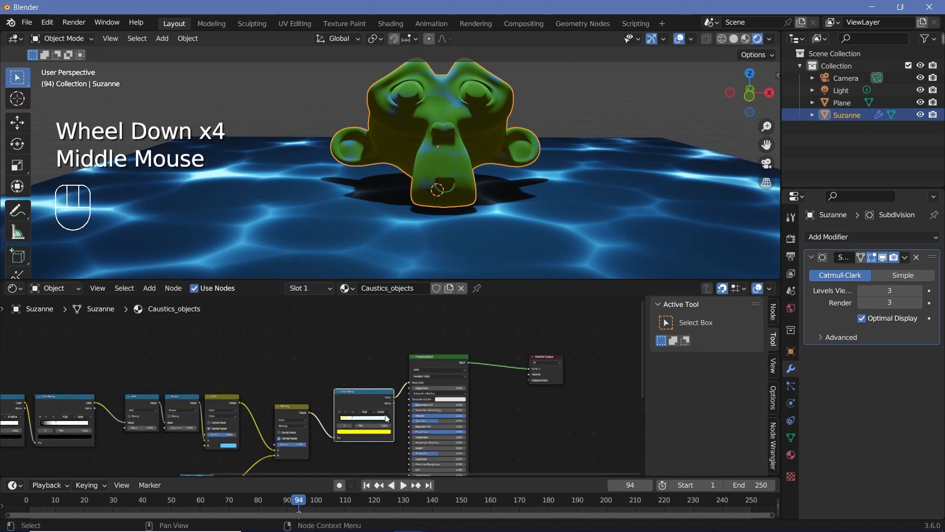
scroll(397, 356, up, 2)
click(397, 356)
key(ctrl+x)
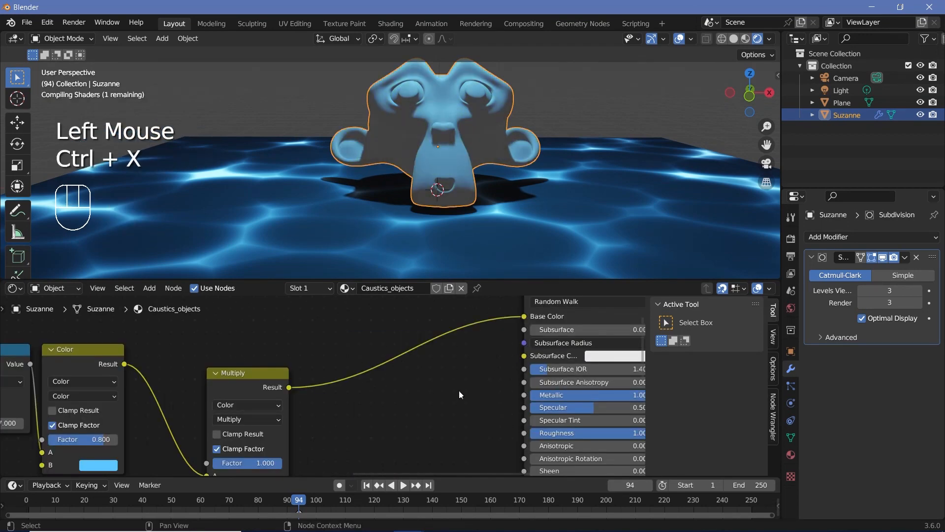
- Hide the viewport overlays and examine the masked caustics on the monkey
click(678, 38)
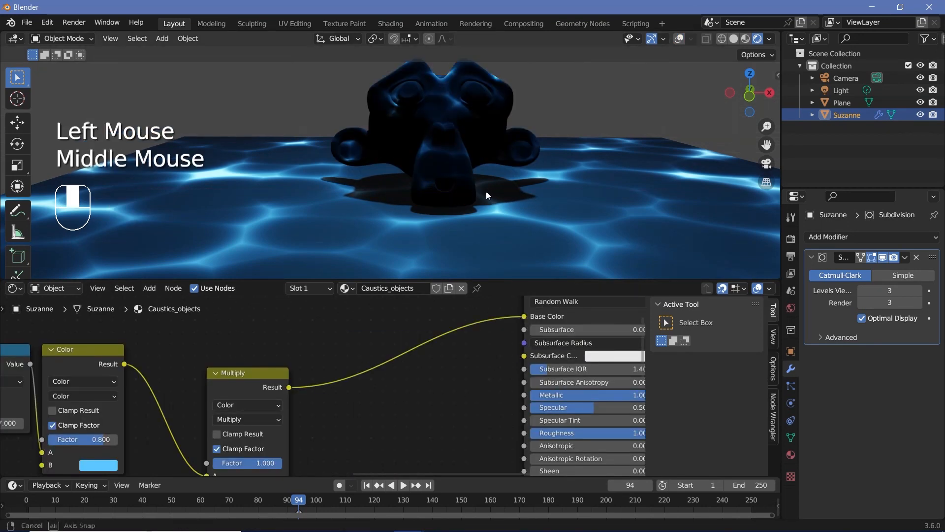
mouse_move(486, 191)
middle_down()
mouse_move(388, 204)
mouse_move(524, 180)
mouse_move(489, 200)
mouse_move(460, 190)
mouse_move(494, 190)
middle_up()
scroll(489, 200, up, 2)
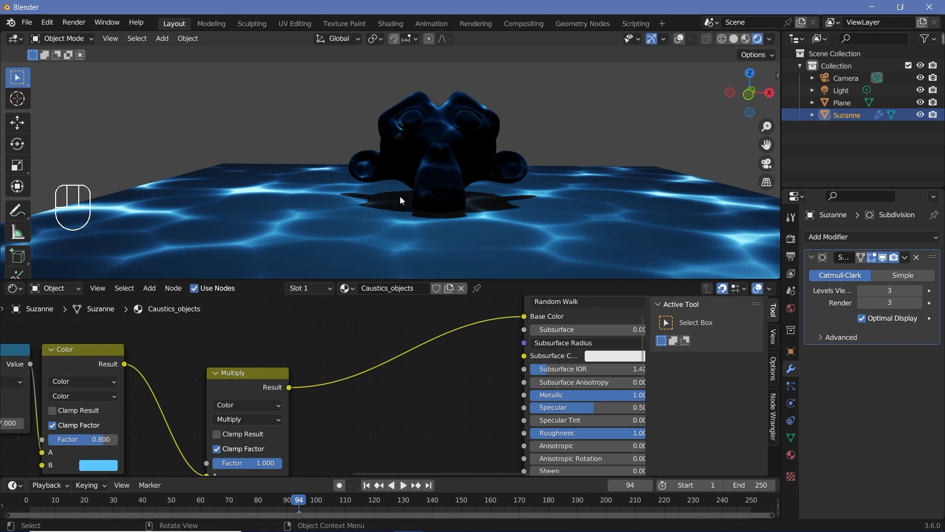
shift+middle_drag(424, 154, 454, 157)
scroll(476, 187, up, 2)
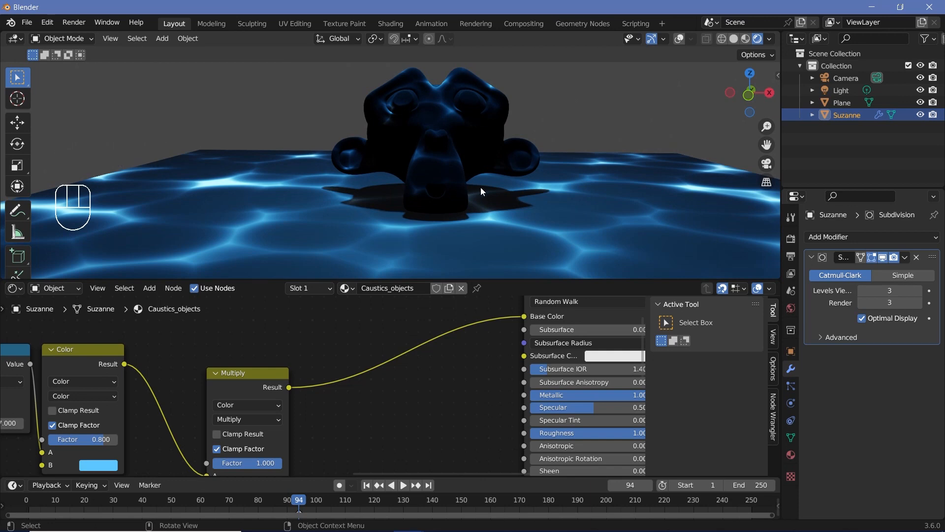
scroll(290, 380, down, 2)
drag(127, 348, 127, 348)
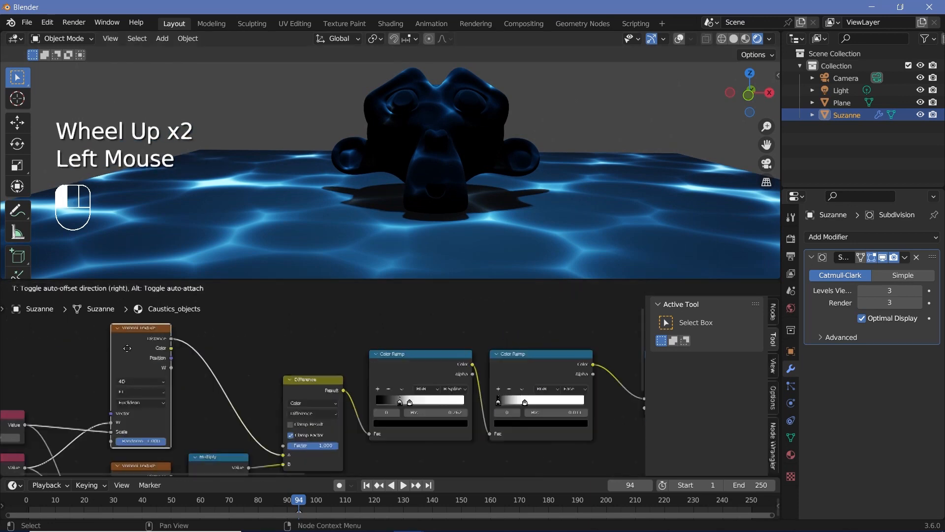
middle_drag(127, 348, 197, 358)
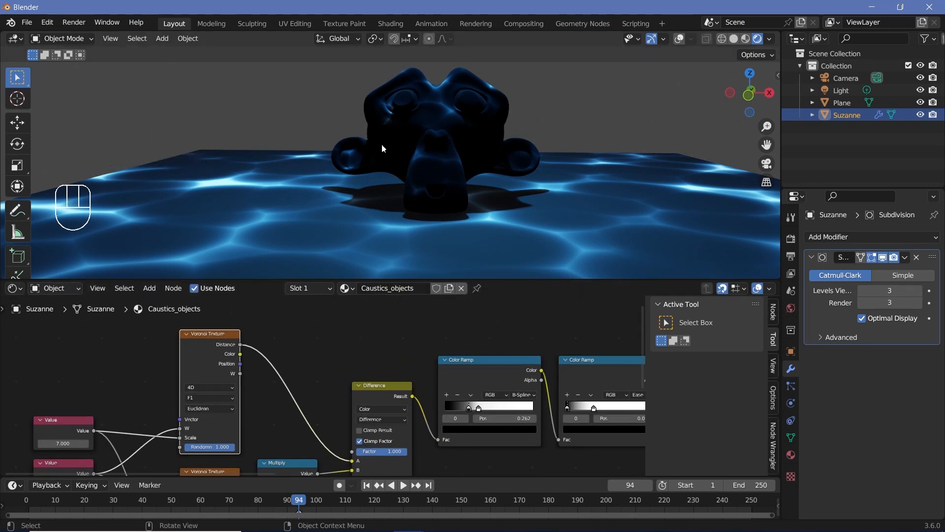
scroll(495, 167, down, 2)
scroll(260, 226, up, 1)
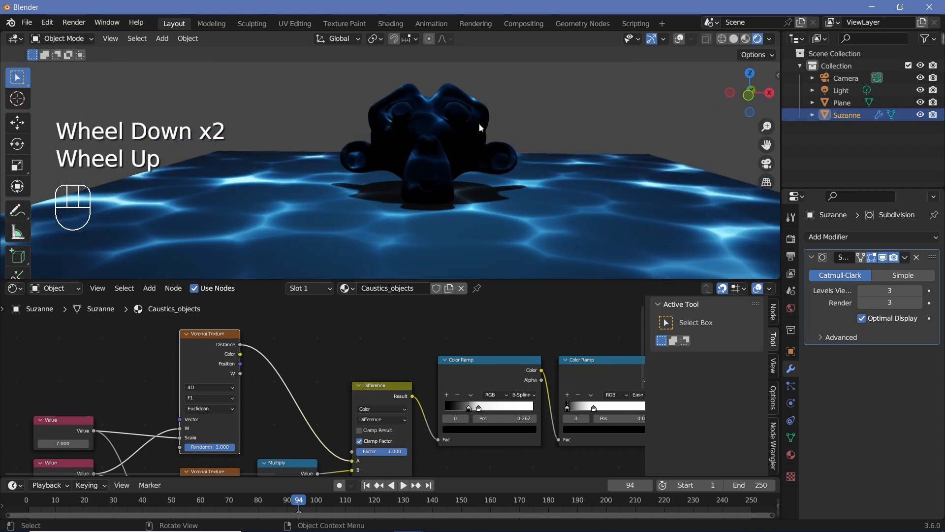
- Set the World background color to a near-black blue with hue 0.635, saturation 1.000 and value 0.006
click(58, 287)
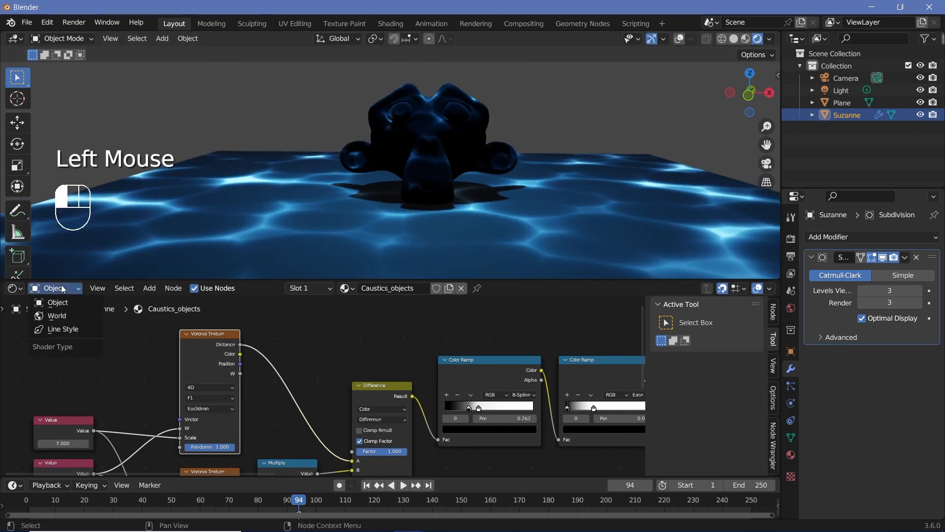
click(52, 315)
middle_click(444, 338)
scroll(444, 339, up, 4)
click(467, 359)
click(470, 359)
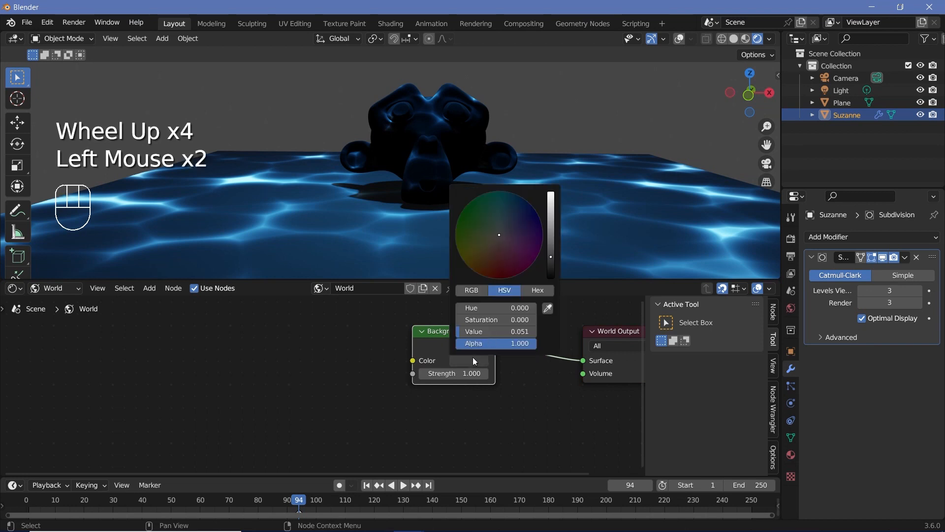
drag(550, 256, 550, 273)
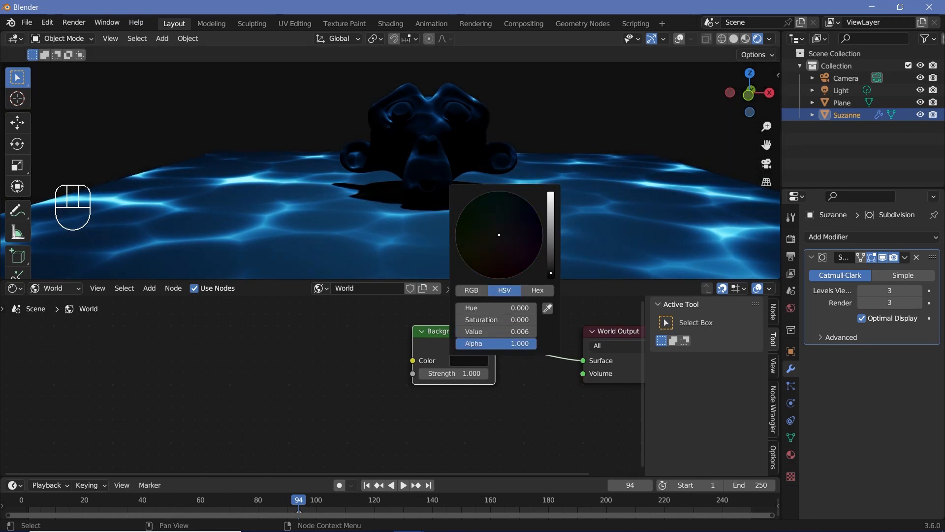
drag(527, 215, 532, 205)
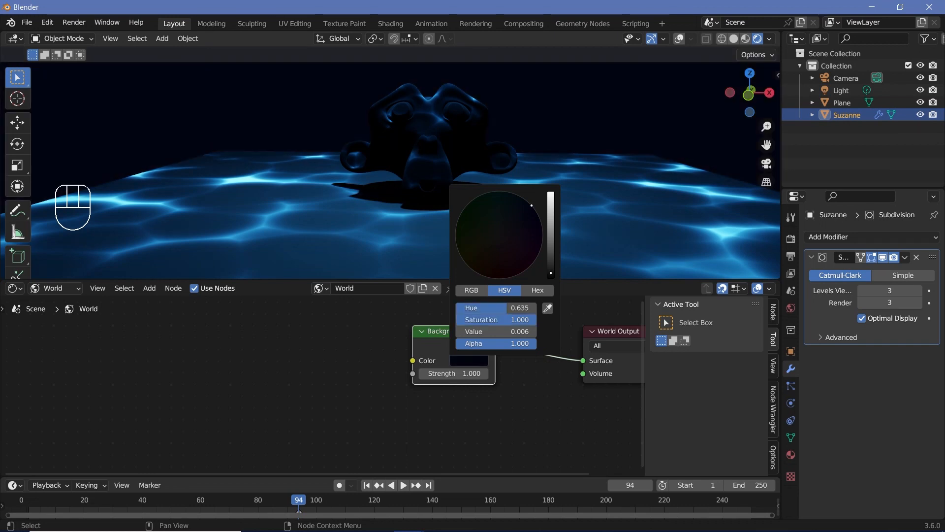
- Add a Volume Scatter node with density 0.1 and link it to the World Output's Volume
shift+middle_drag(475, 424, 463, 392)
click(462, 388)
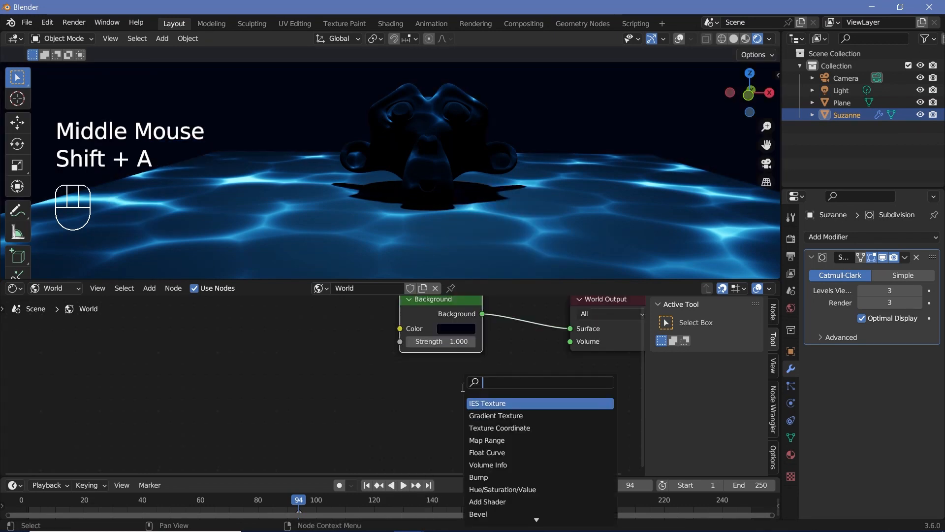
text(volume)
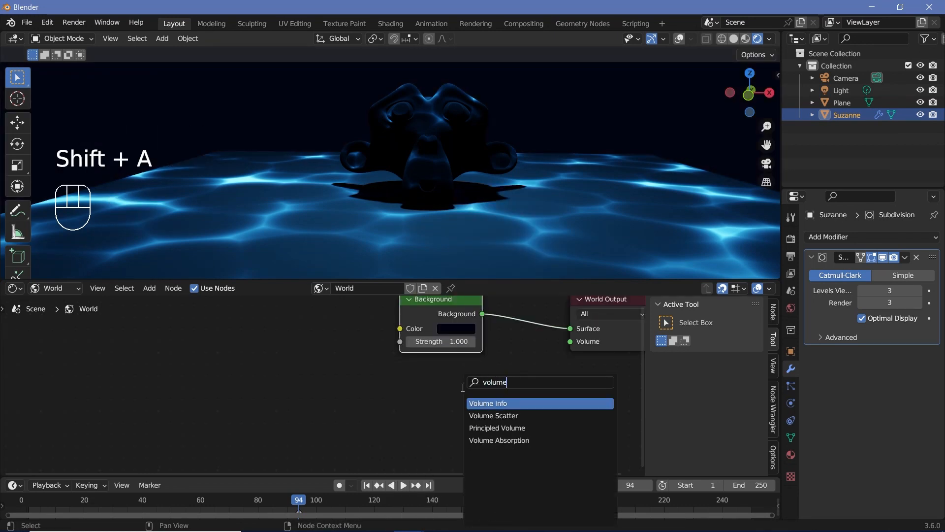
click(492, 416)
click(439, 418)
click(440, 423)
text(0.1)
key(Return)
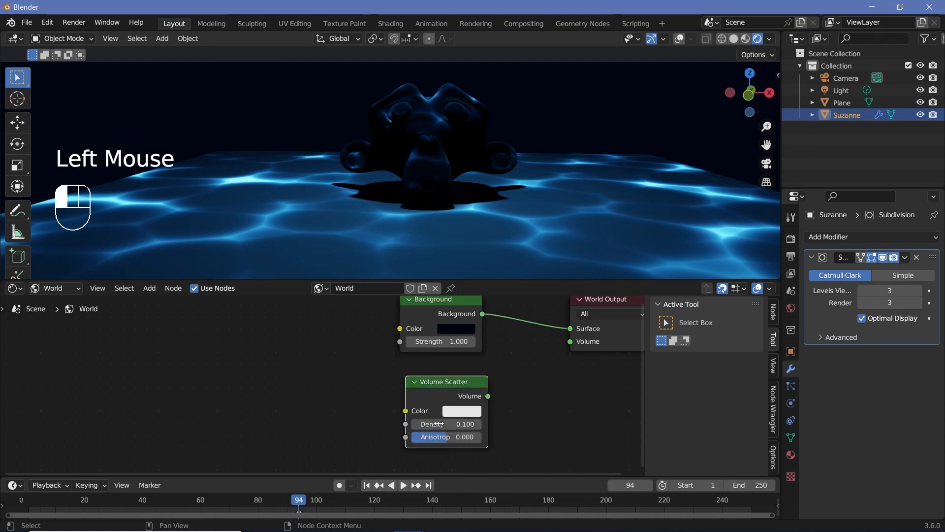
drag(487, 396, 578, 344)
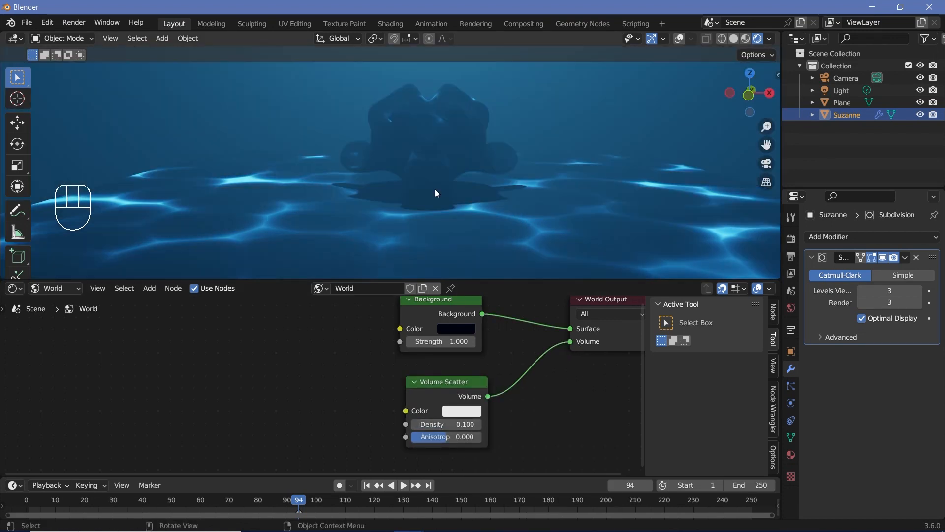
- Duplicate the caustics plane and raise the copy about 3.39 m along Z
middle_drag(503, 195, 452, 188)
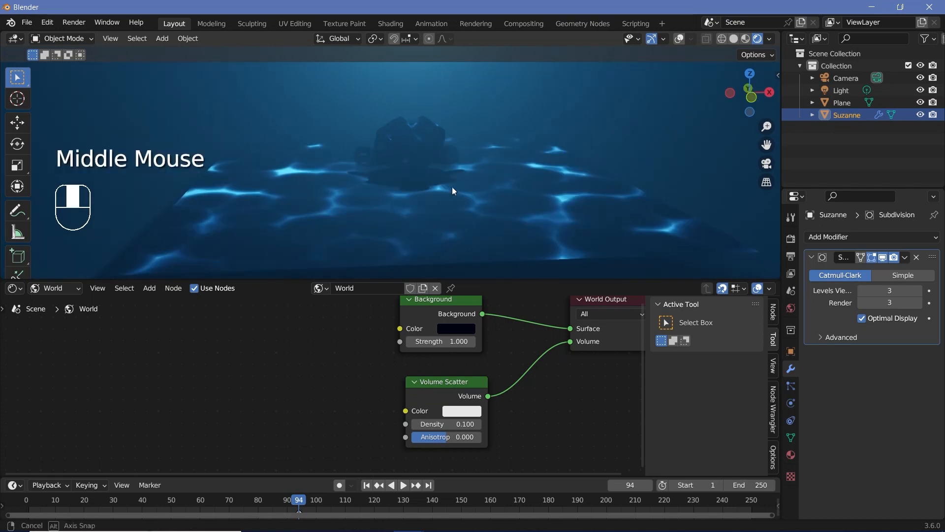
scroll(400, 113, down, 2)
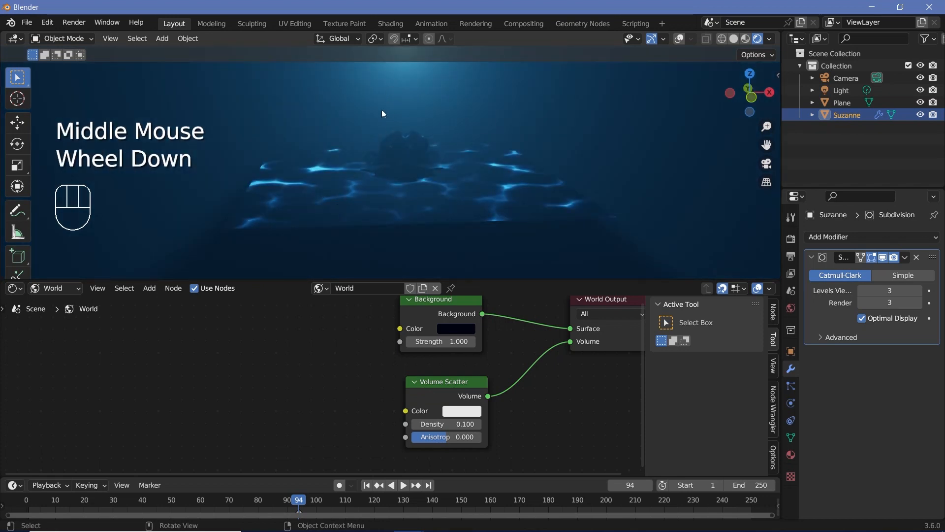
middle_drag(382, 109, 374, 98)
scroll(386, 111, up, 2)
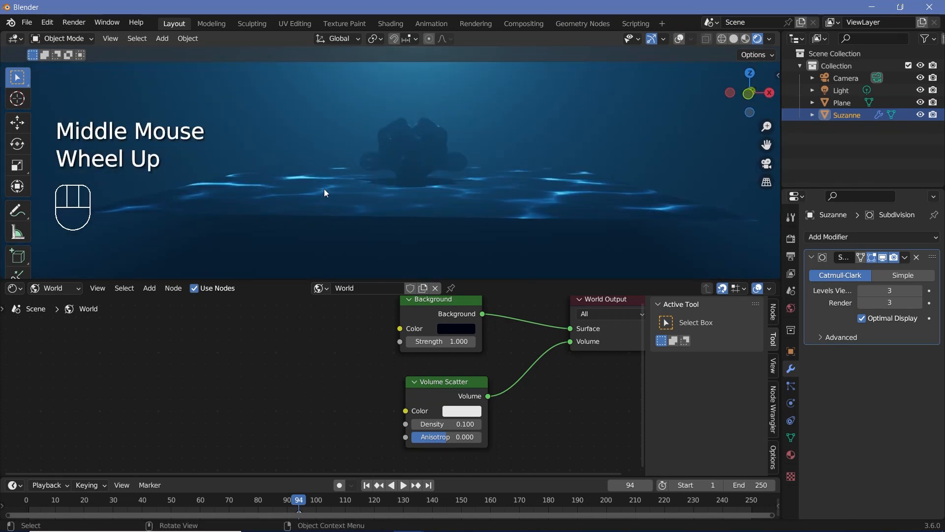
click(469, 213)
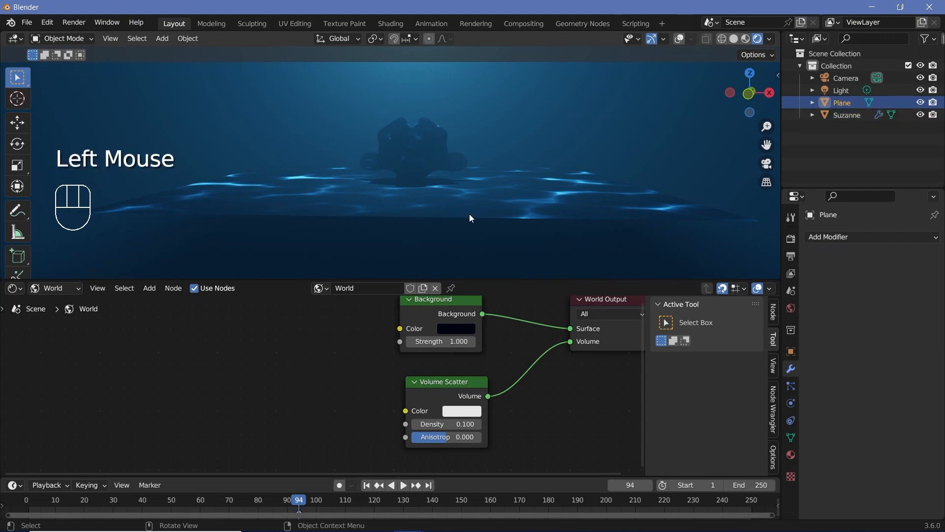
key(shift+d)
key(z)
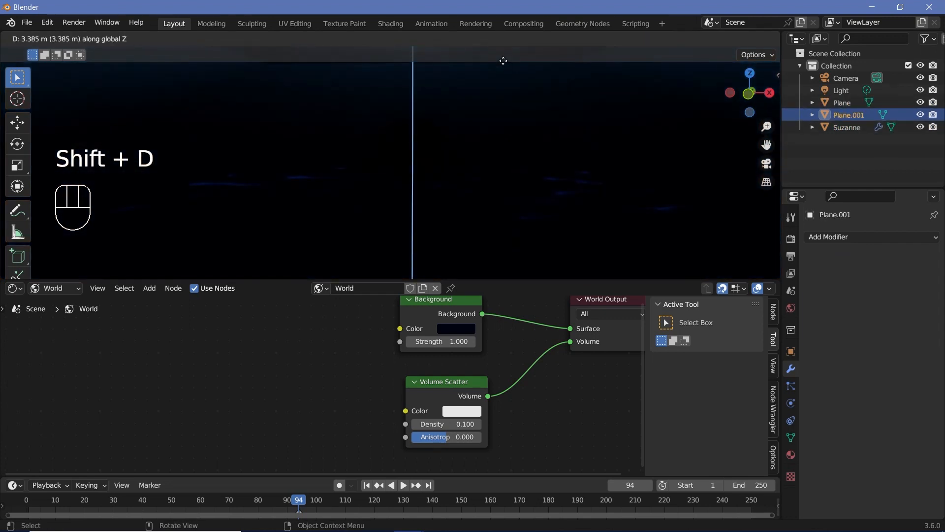
click(504, 61)
- Raise the duplicated plane another 0.54 m or so along Z
scroll(482, 118, down, 2)
mouse_move(475, 127)
middle_down()
mouse_move(471, 158)
mouse_move(474, 133)
middle_up()
scroll(463, 136, down, 1)
key(g)
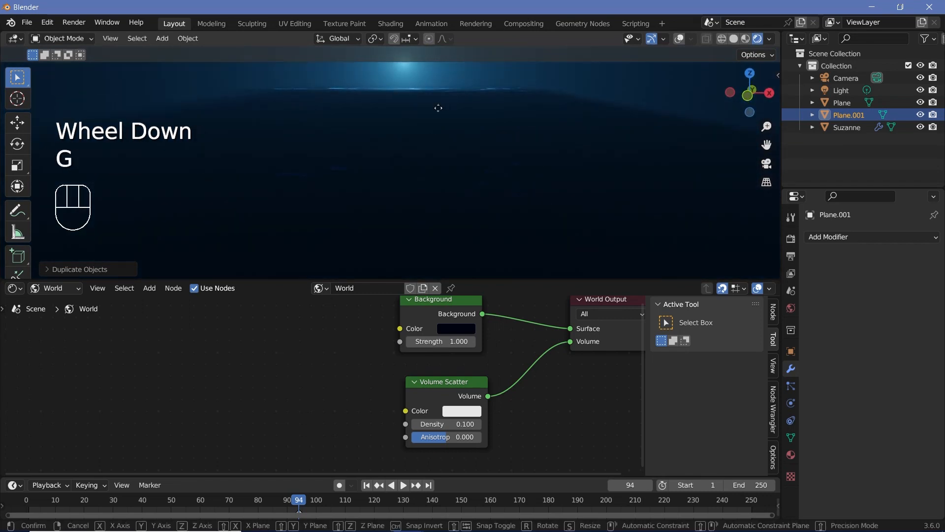
key(z)
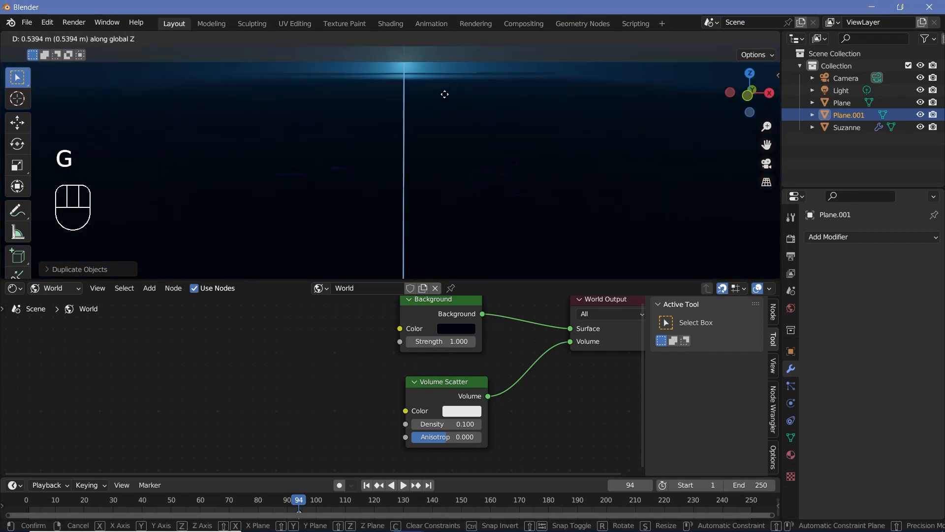
click(445, 95)
scroll(415, 132, up, 1)
shift+middle_drag(415, 131, 423, 185)
click(453, 155)
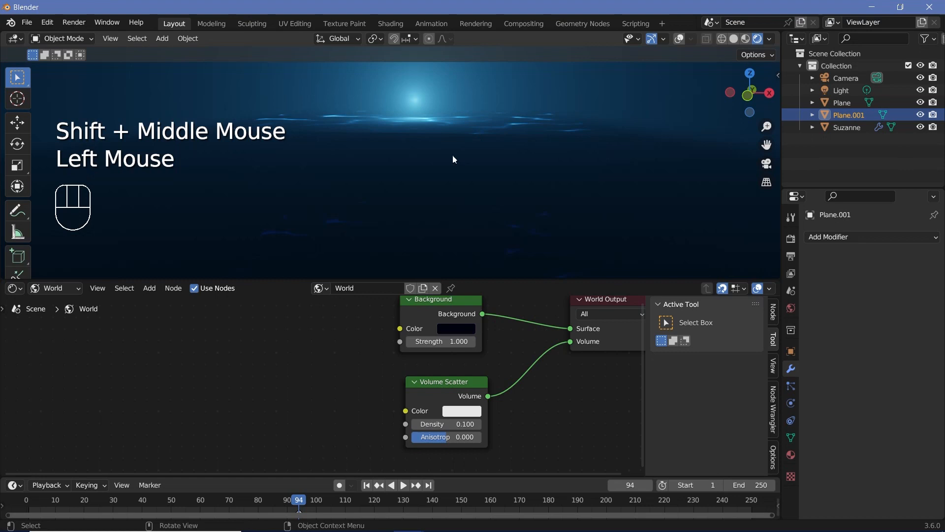
- Give the duplicated plane its own copy of the Caustics material and name it Caustics.Gobo
click(57, 288)
click(70, 303)
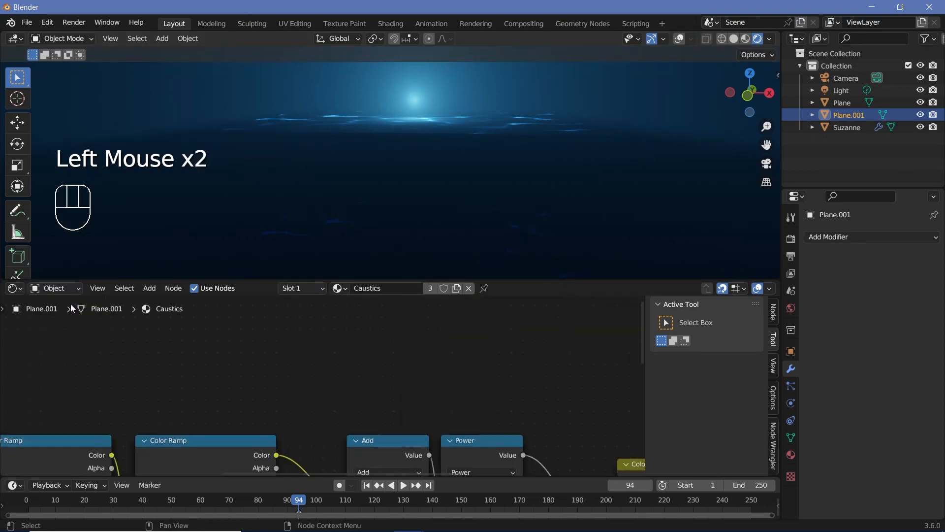
click(456, 289)
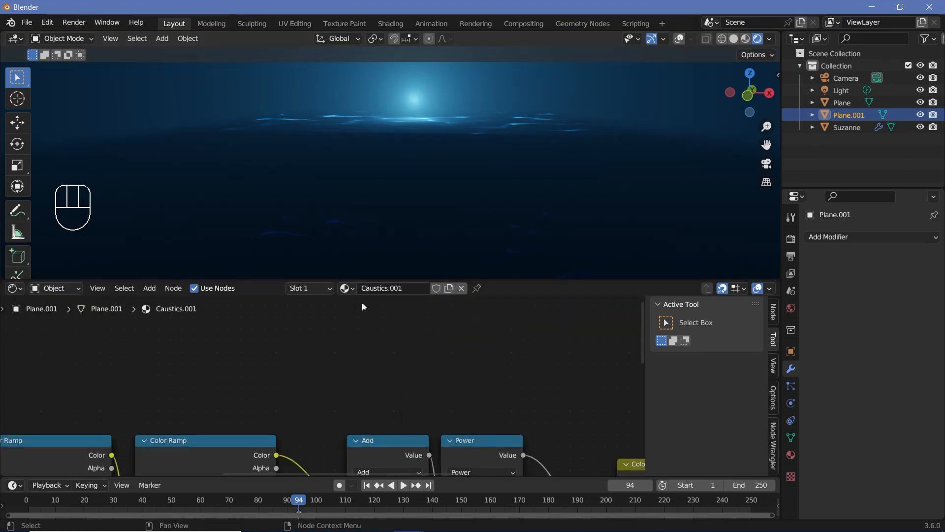
click(389, 288)
double_click(389, 288)
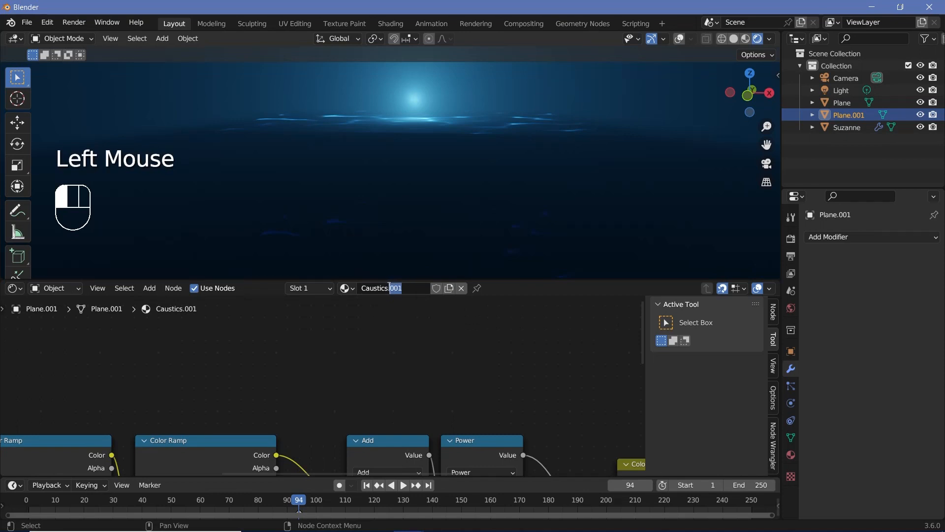
text(Gobo)
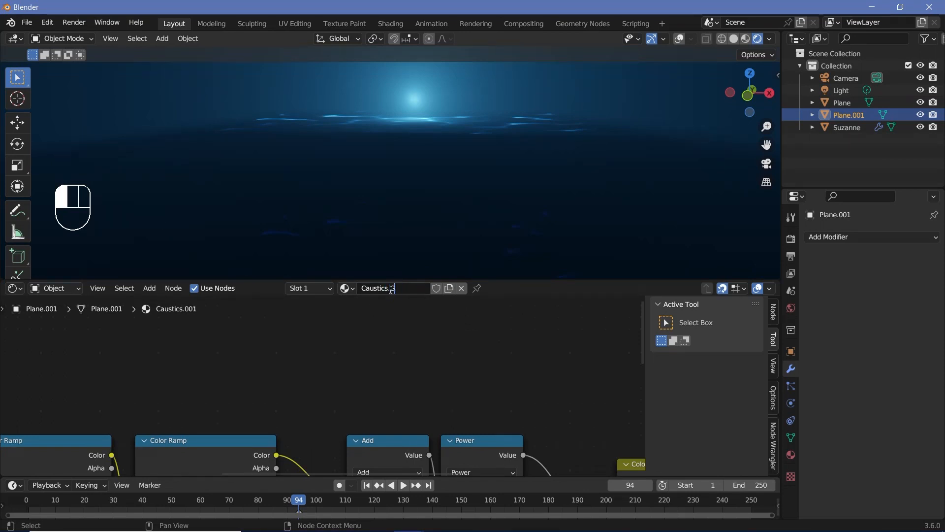
key(Return)
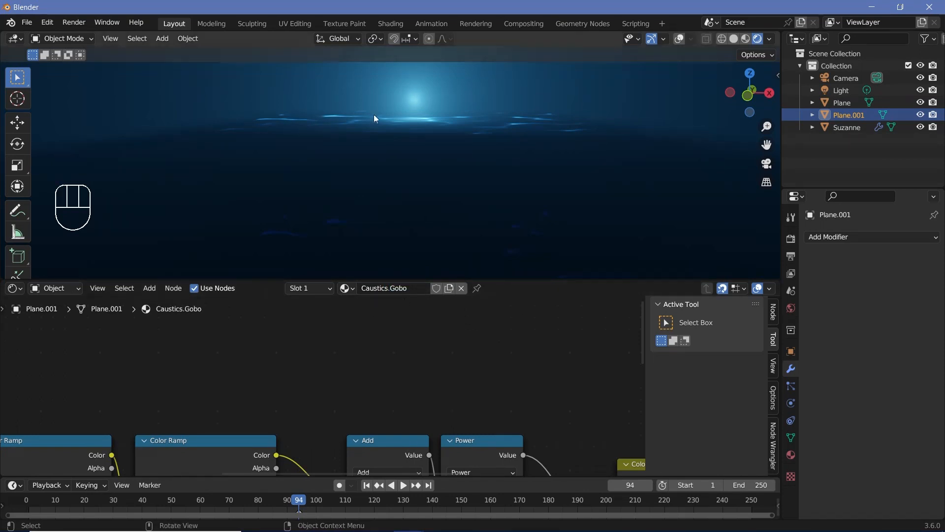
- Set both the Blend Mode and the Shadow Mode of the Caustics.Gobo material to Alpha Clip
click(455, 127)
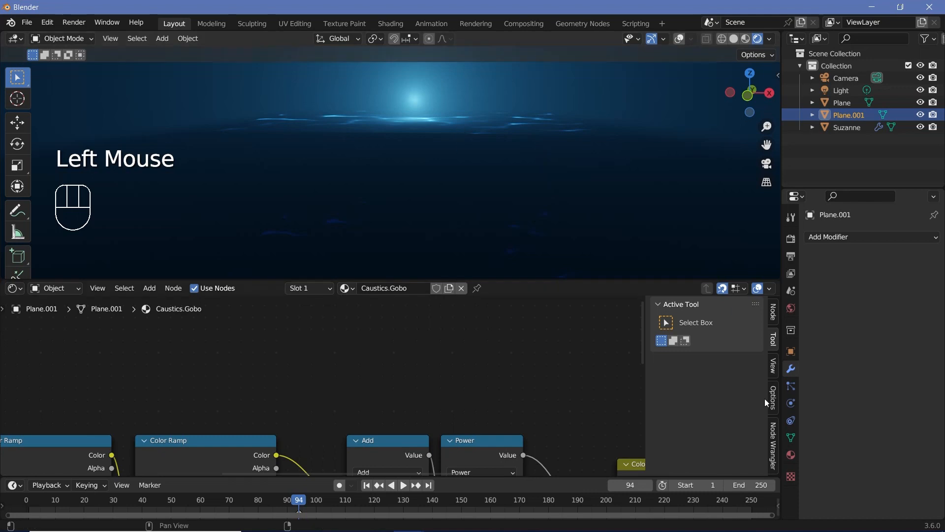
click(790, 455)
scroll(836, 399, down, 3)
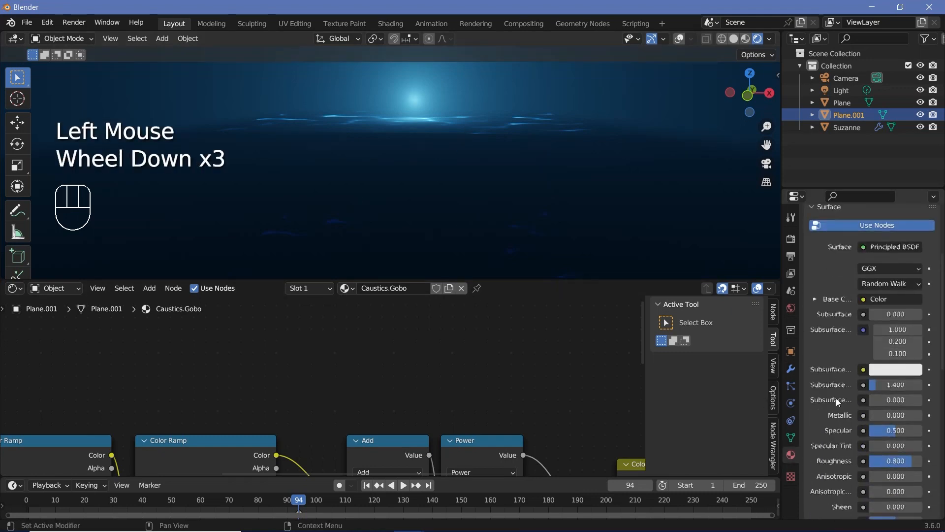
scroll(837, 401, down, 7)
click(878, 367)
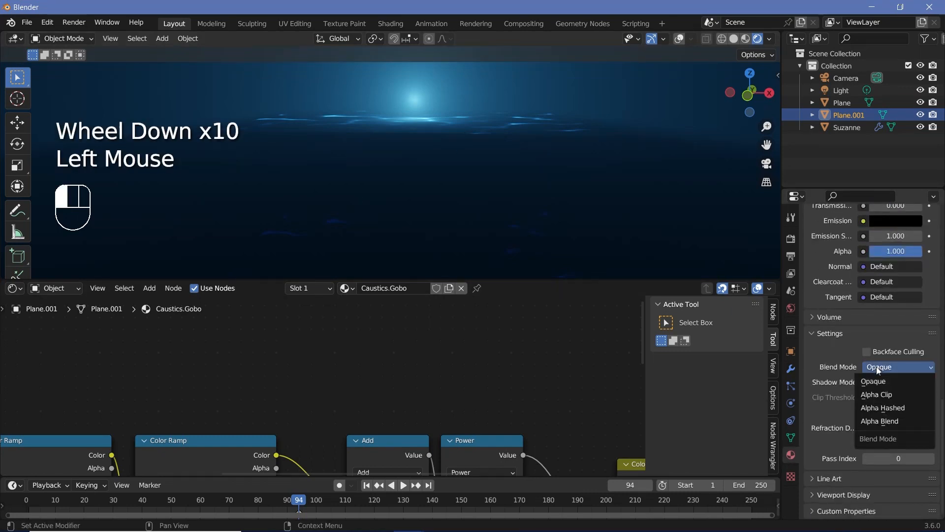
click(884, 394)
click(881, 382)
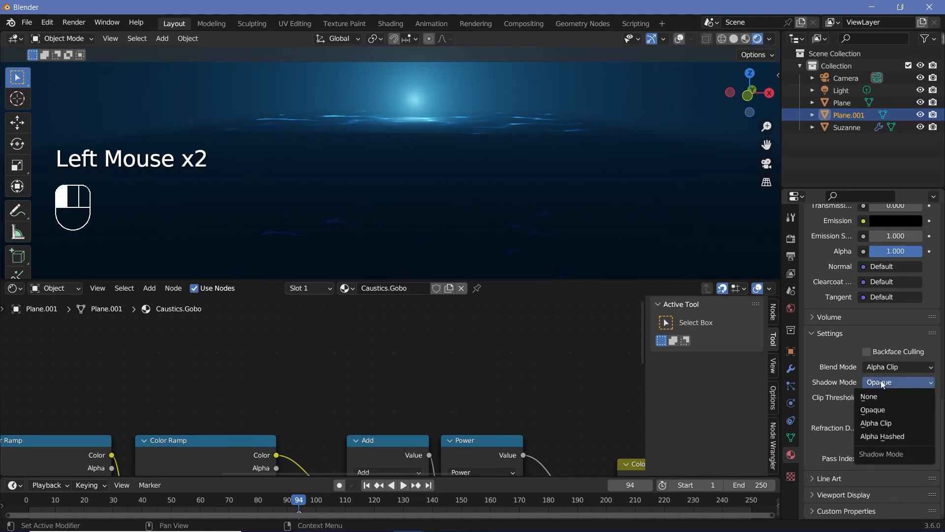
click(878, 424)
- Delete the blue Color mix node while keeping the Power node linked to the Principled BSDF
scroll(295, 393, down, 2)
middle_drag(295, 394, 270, 412)
scroll(276, 384, down, 2)
click(352, 347)
scroll(321, 392, up, 2)
middle_drag(353, 347, 285, 369)
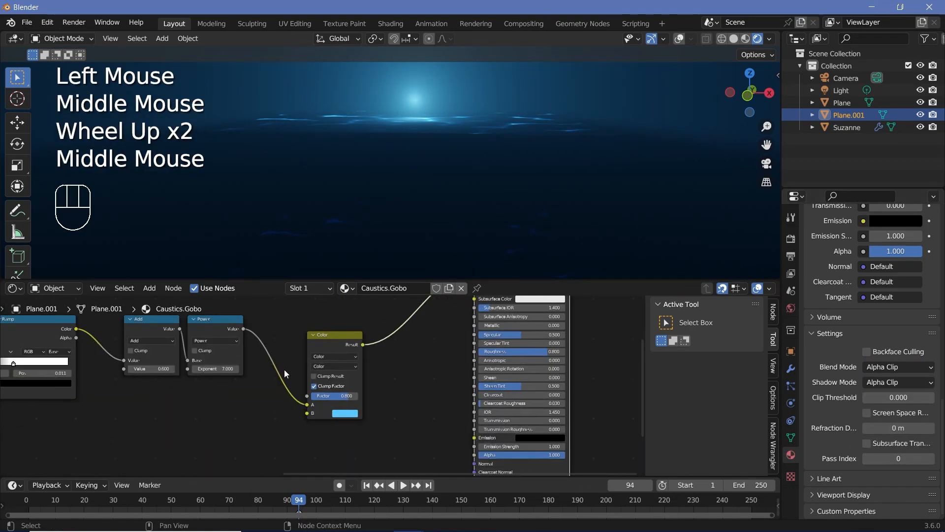
scroll(287, 371, up, 1)
click(333, 336)
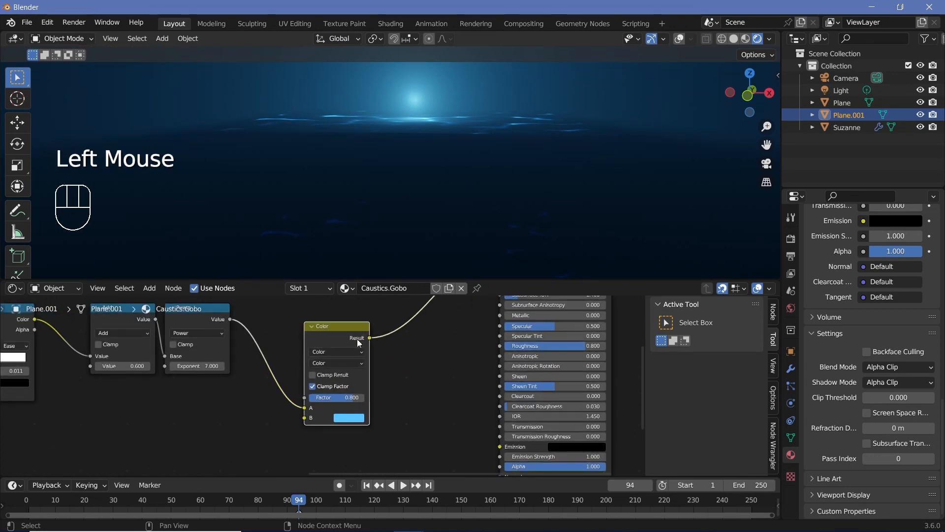
key(ctrl+x)
- Add a Color Ramp fed by the Power node and link its Color output to the Principled BSDF's Alpha
middle_drag(305, 366, 351, 371)
key(shift+a)
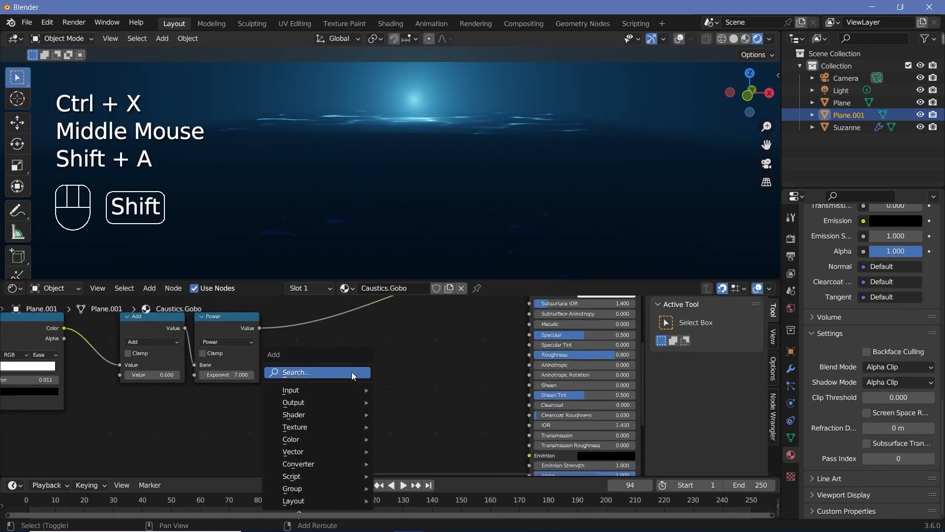
text(colo)
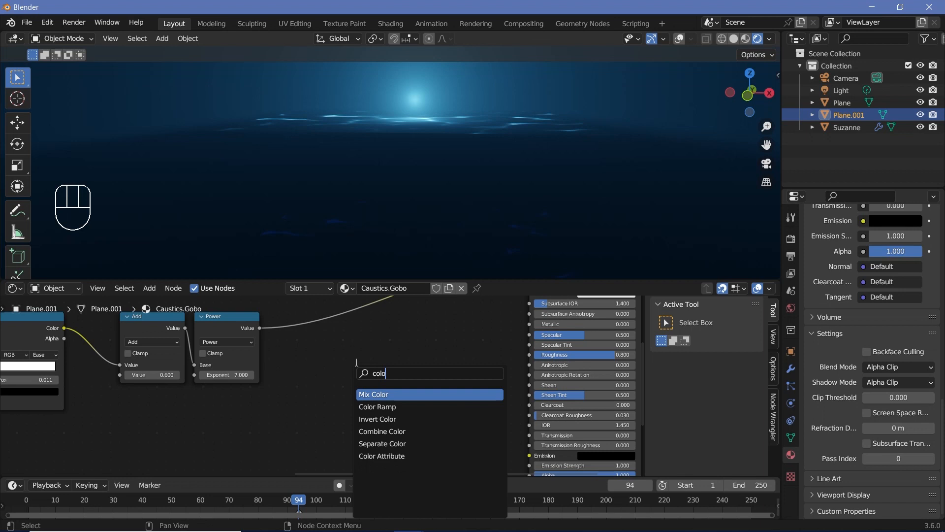
click(377, 406)
click(356, 362)
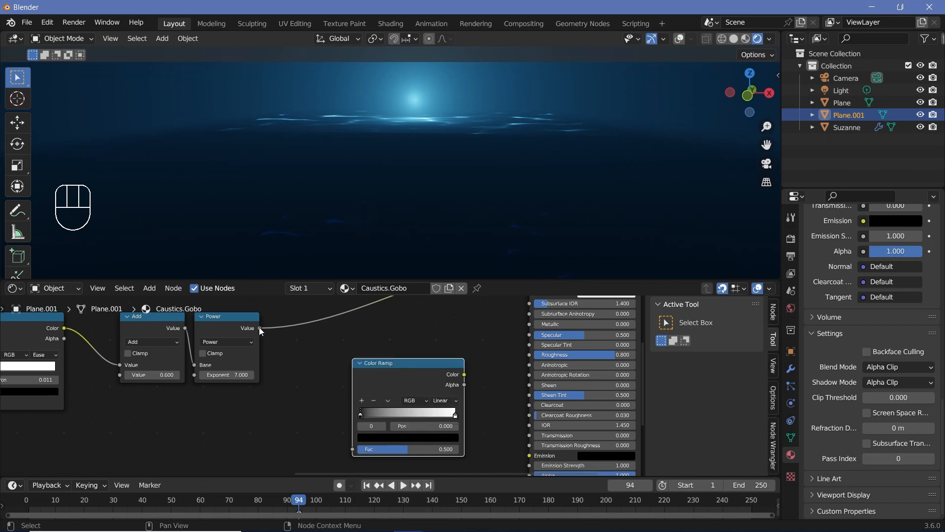
drag(259, 328, 354, 418)
middle_drag(468, 342, 368, 349)
drag(365, 351, 431, 420)
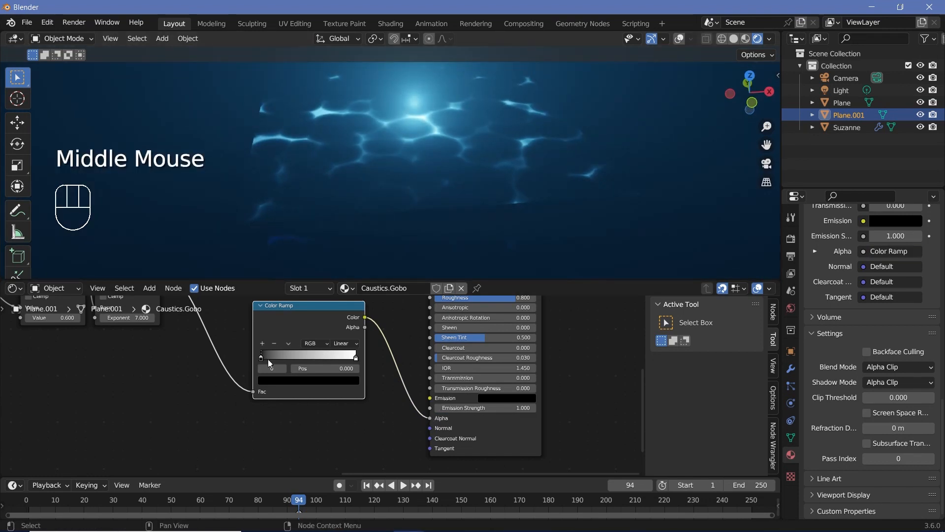
- Move the new Color Ramp's black stop to about 0.105 and inspect the light rays beneath the upper plane
drag(265, 359, 276, 364)
scroll(414, 146, up, 2)
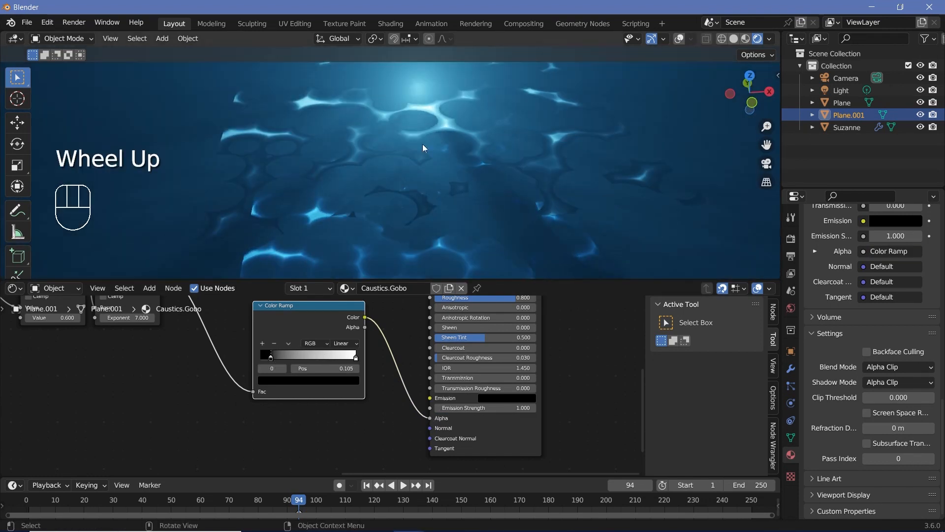
scroll(423, 144, up, 1)
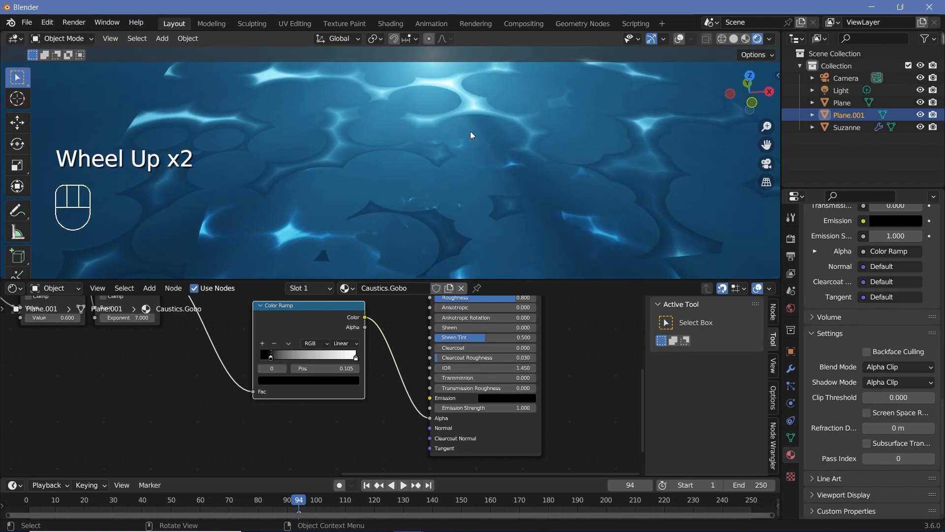
middle_drag(477, 196, 451, 133)
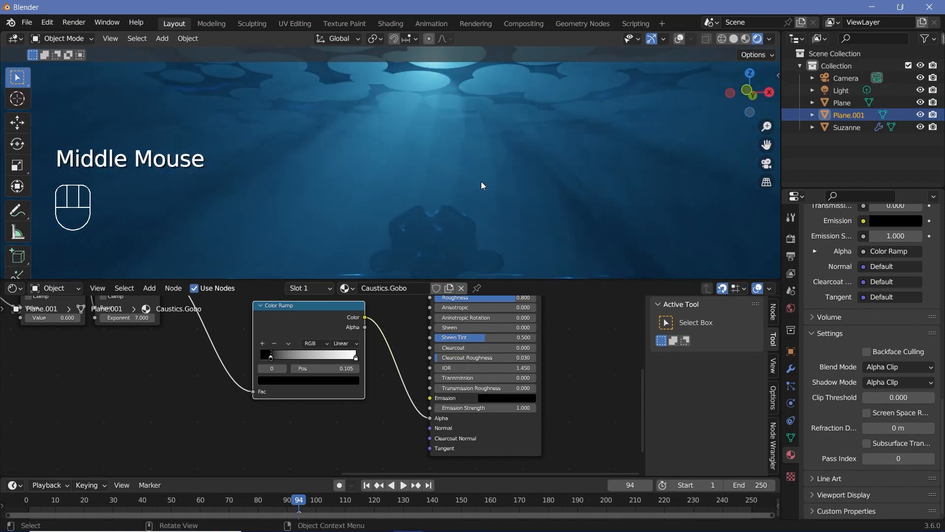
scroll(492, 182, down, 1)
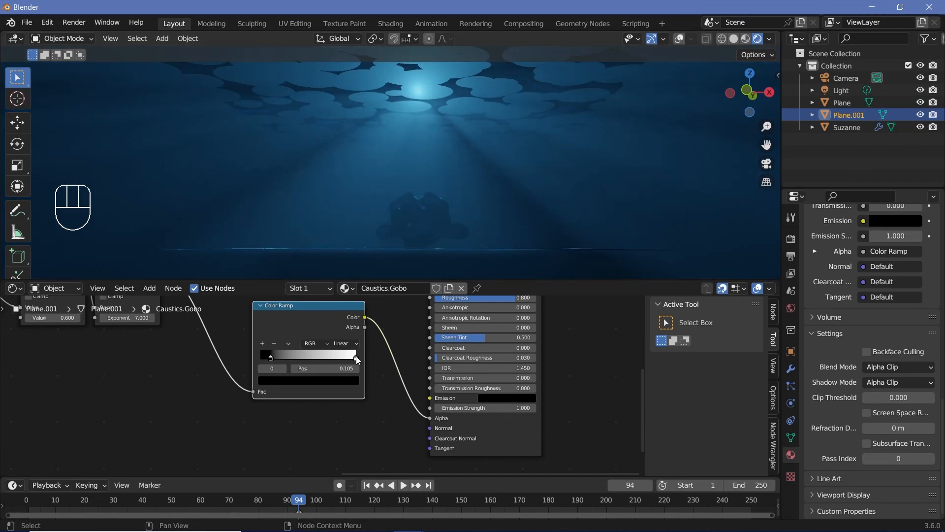
- Try moving the Color Ramp's white stop down to about 0.087 and return it to 1.000
drag(356, 356, 246, 367)
scroll(459, 223, up, 3)
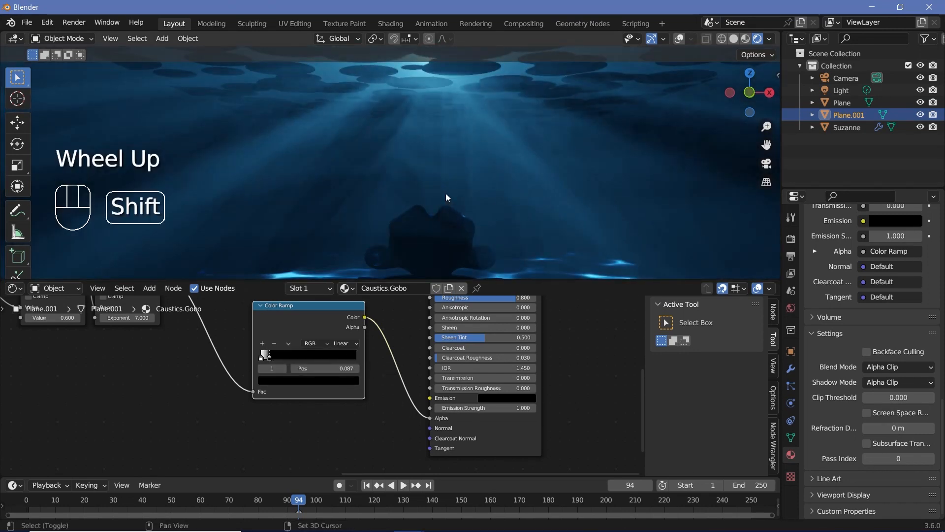
shift+middle_drag(445, 193, 533, 210)
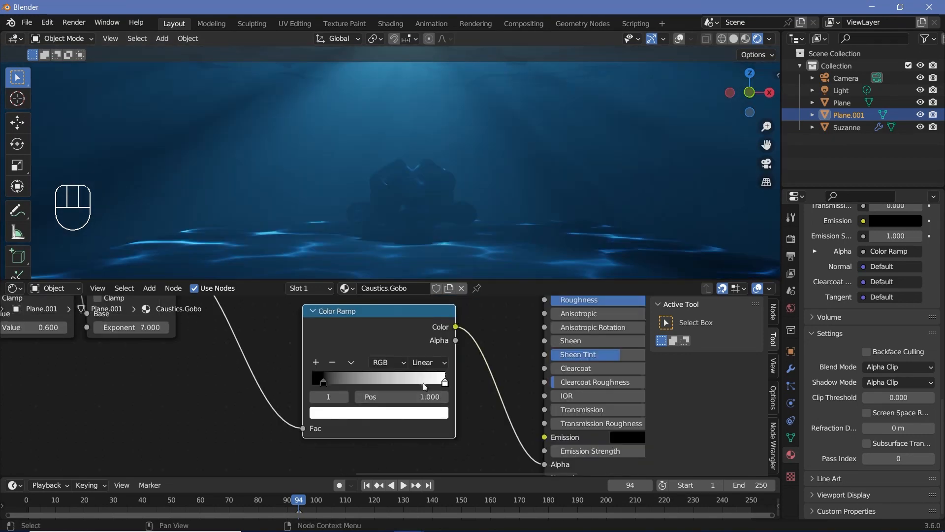
drag(444, 384, 472, 391)
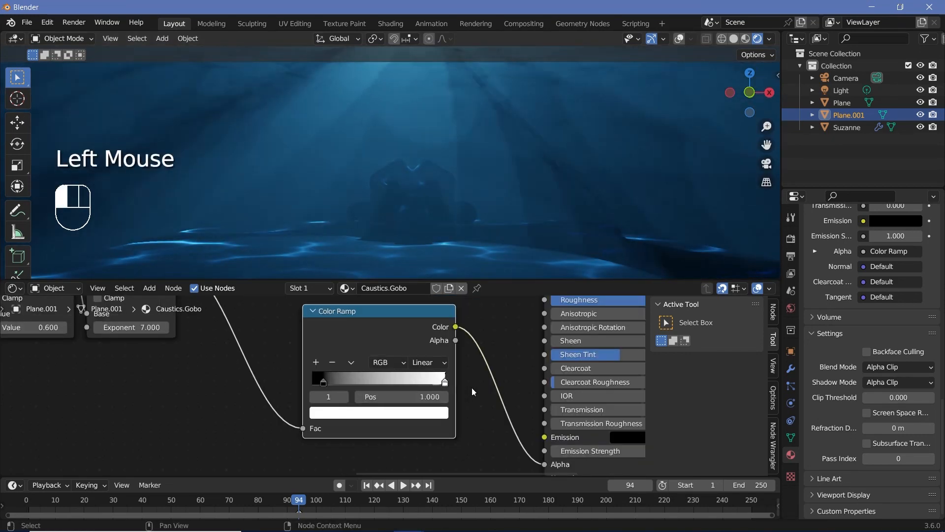
- Move the Color Ramp's black stop to about 0.124 and check the light rays around the monkey
drag(324, 386, 330, 388)
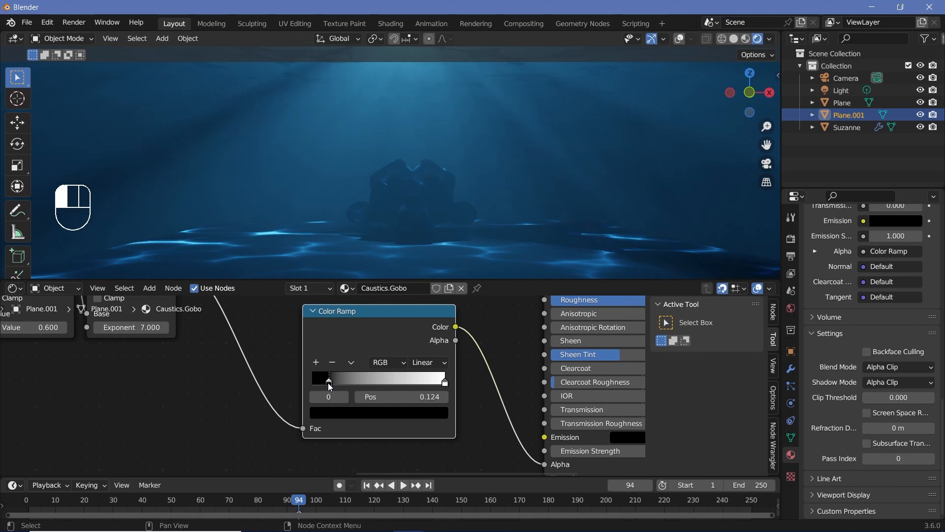
scroll(458, 178, up, 2)
scroll(458, 178, down, 3)
scroll(458, 179, up, 2)
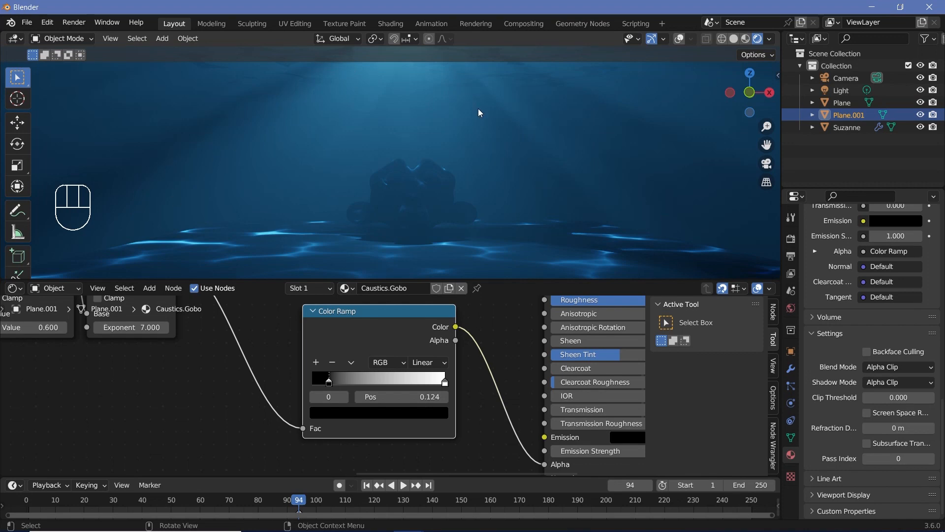
scroll(472, 111, down, 2)
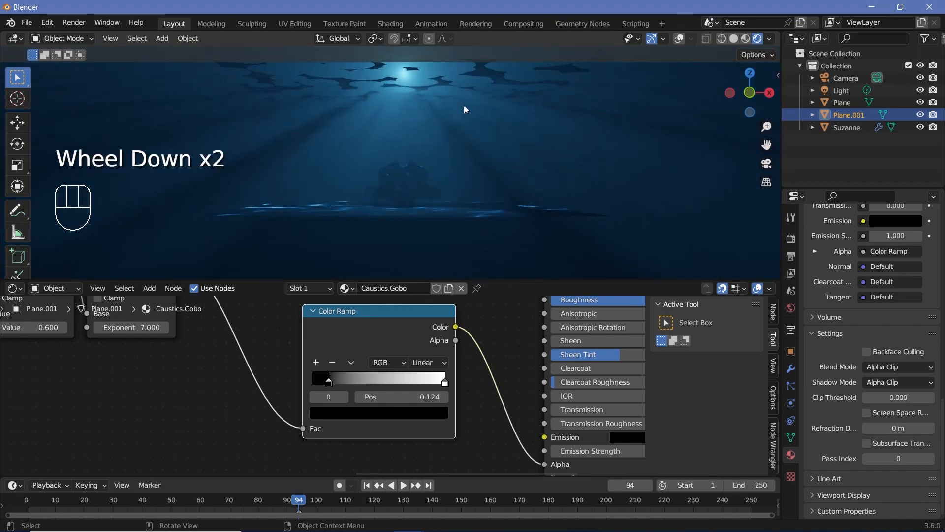
- Move the light and the gobo plane Plane.001 together along the Z axis
click(839, 92)
shift+click(488, 78)
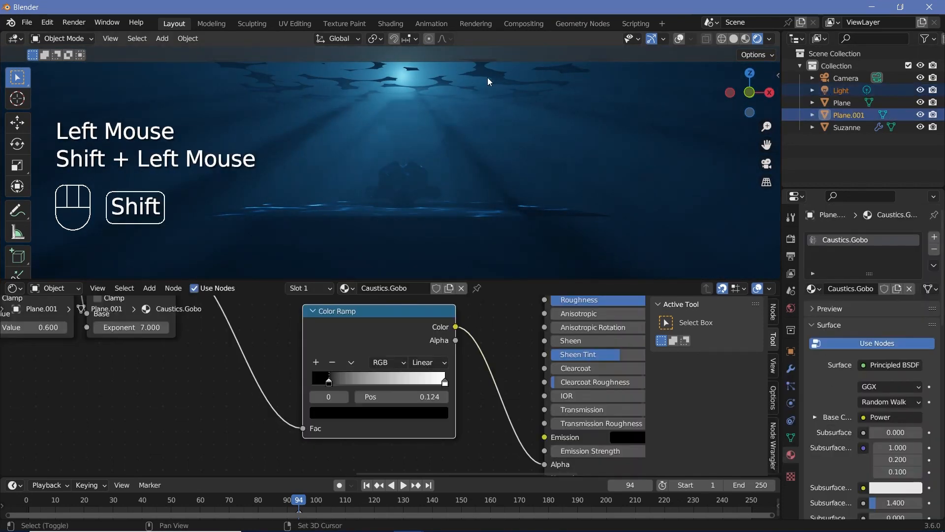
key(g)
key(z)
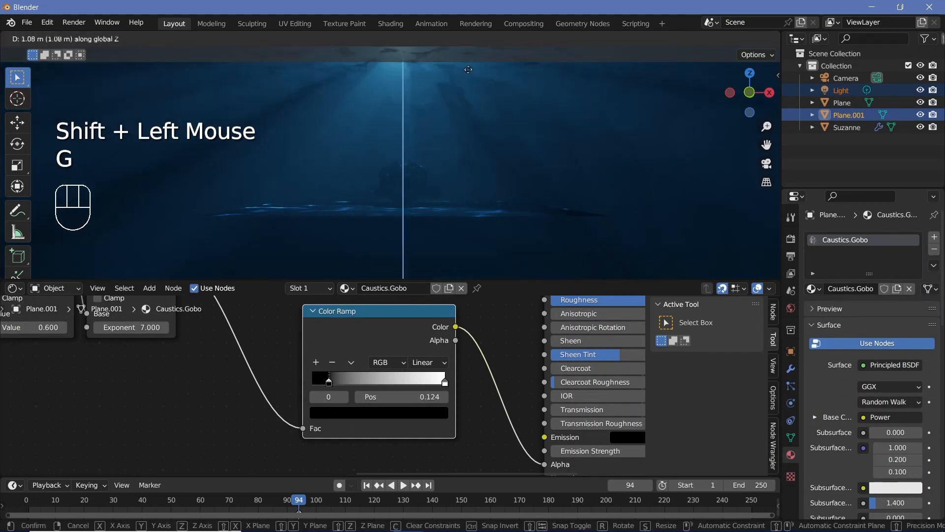
click(465, 146)
scroll(462, 138, up, 2)
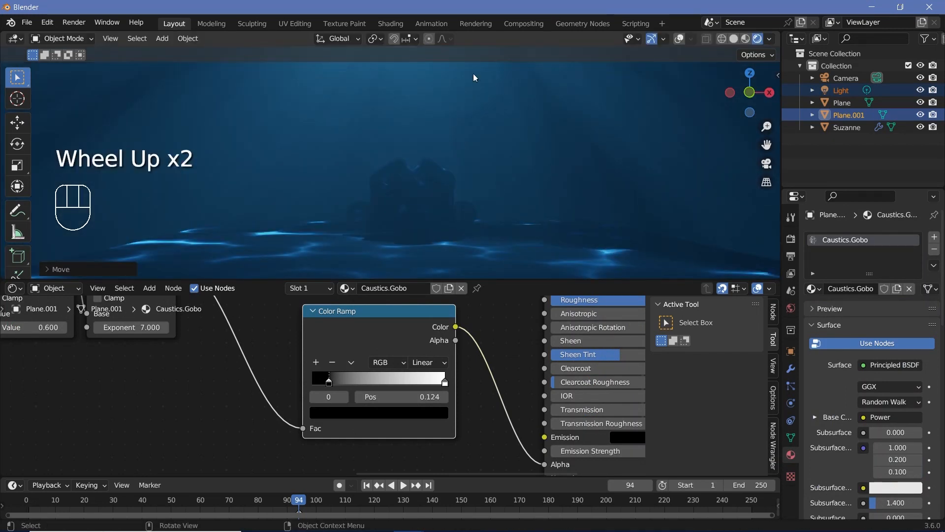
scroll(497, 124, down, 1)
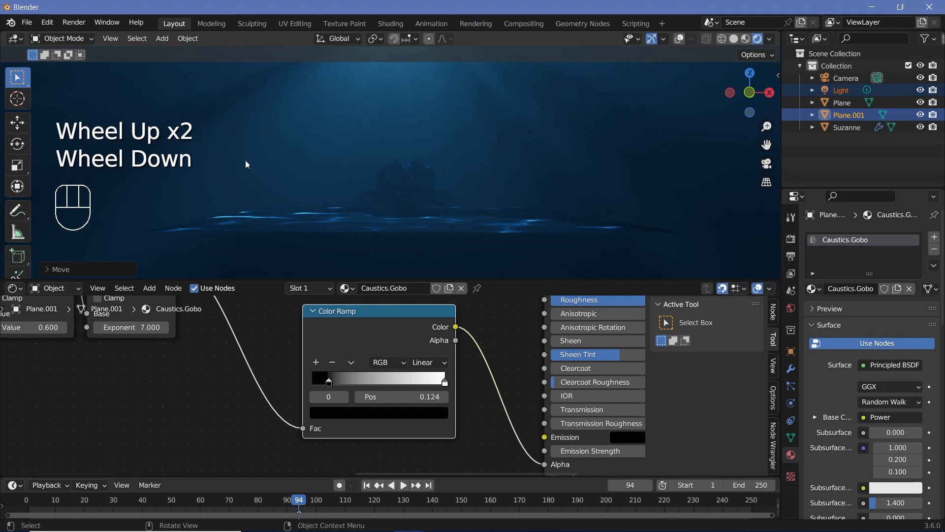
scroll(246, 164, down, 3)
- Raise only the light along the Z axis by about 1.89 m and again by about 0.37 m
click(848, 91)
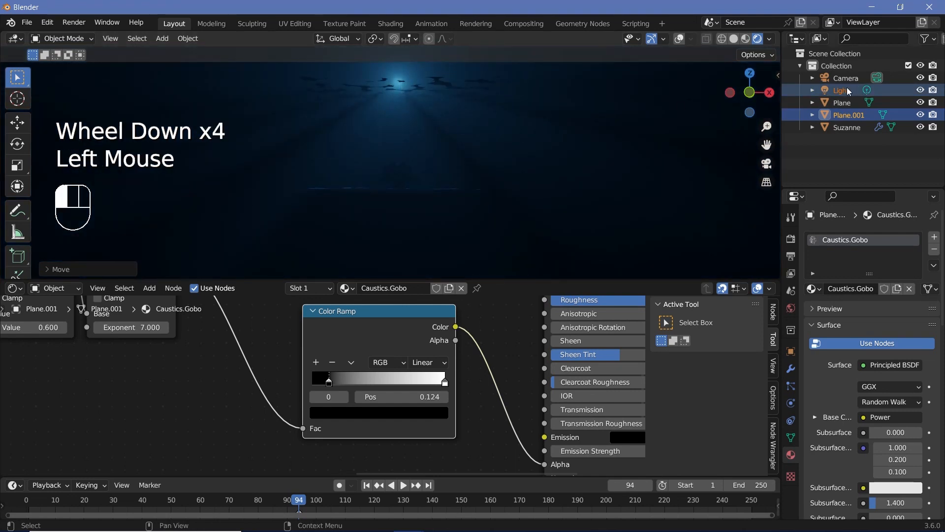
key(g)
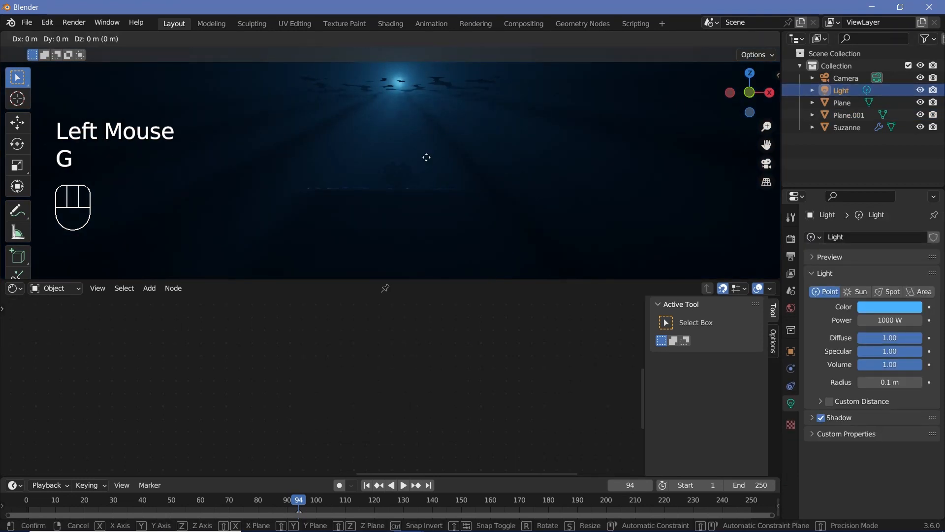
key(z)
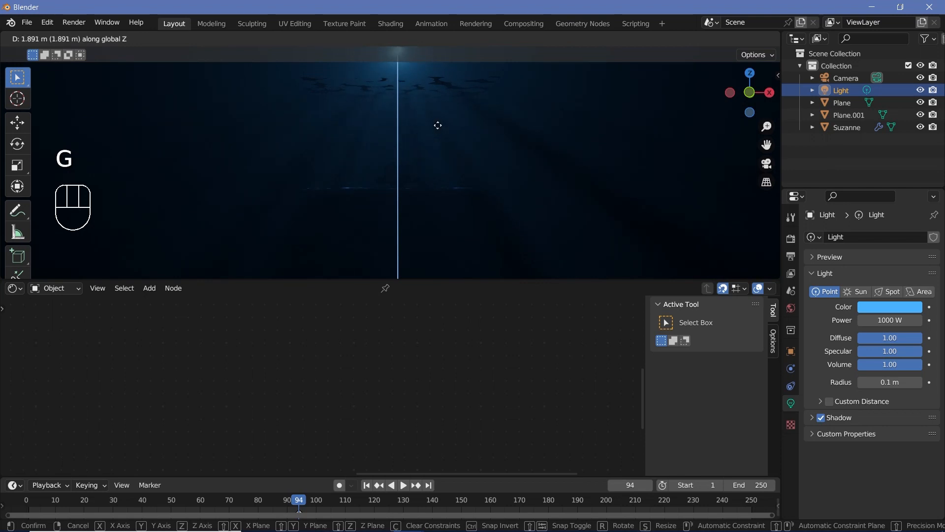
click(437, 125)
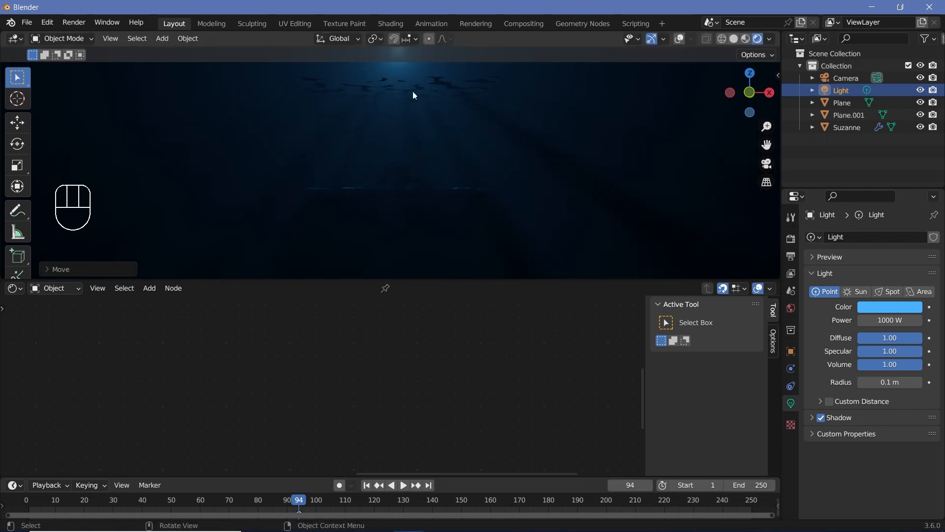
key(g)
key(z)
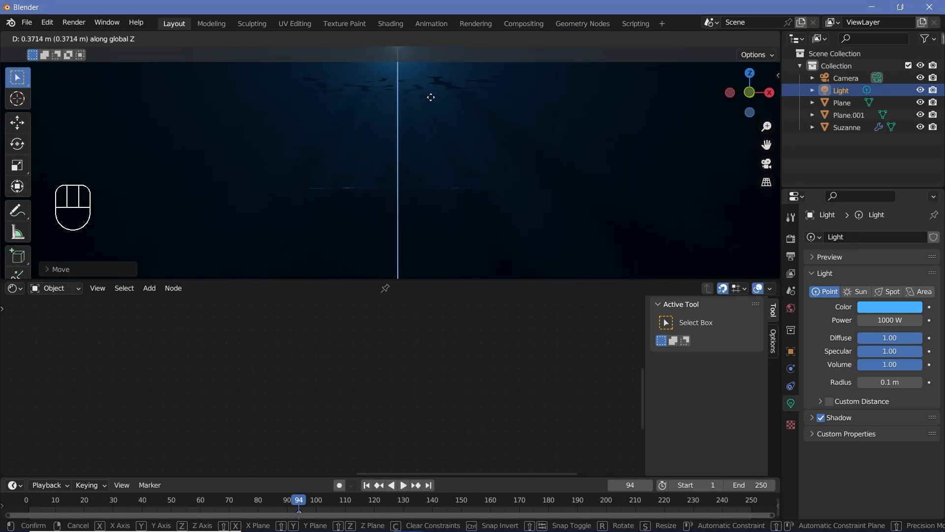
click(430, 94)
- Set the point light's Power to 10000 W
click(881, 321)
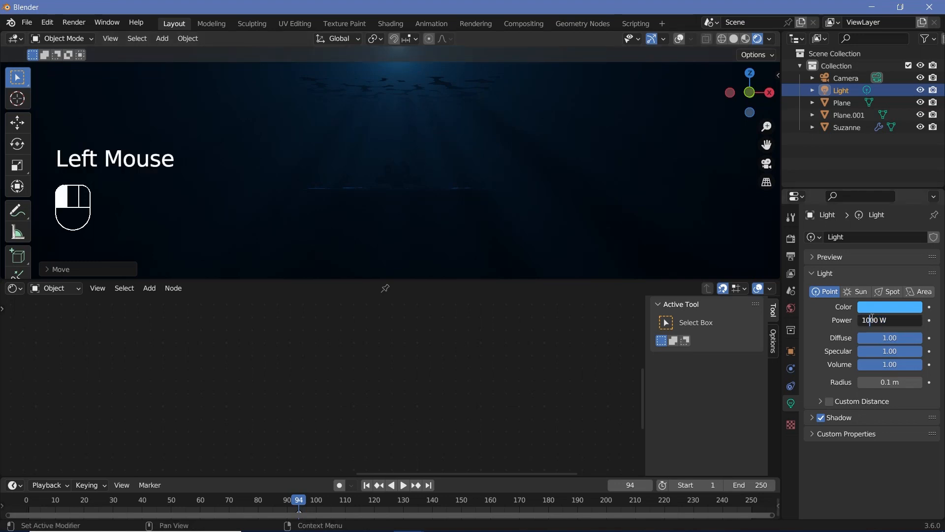
text(0)
key(Return)
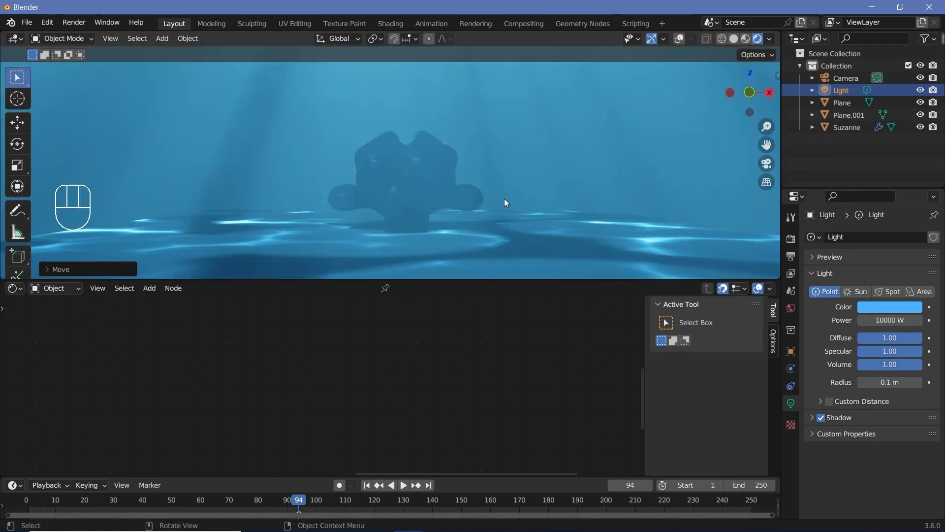
- Enable Bloom and Screen Space Reflections in the Eevee render settings
click(791, 238)
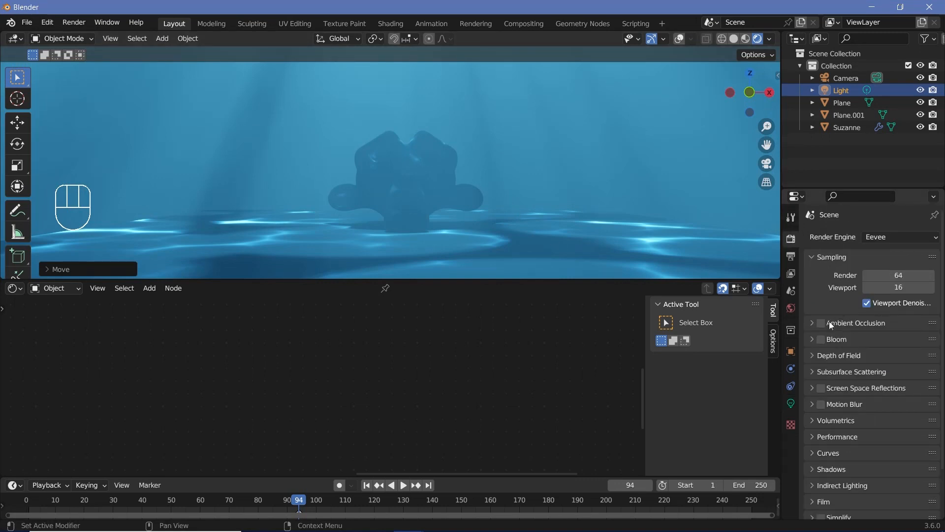
click(821, 339)
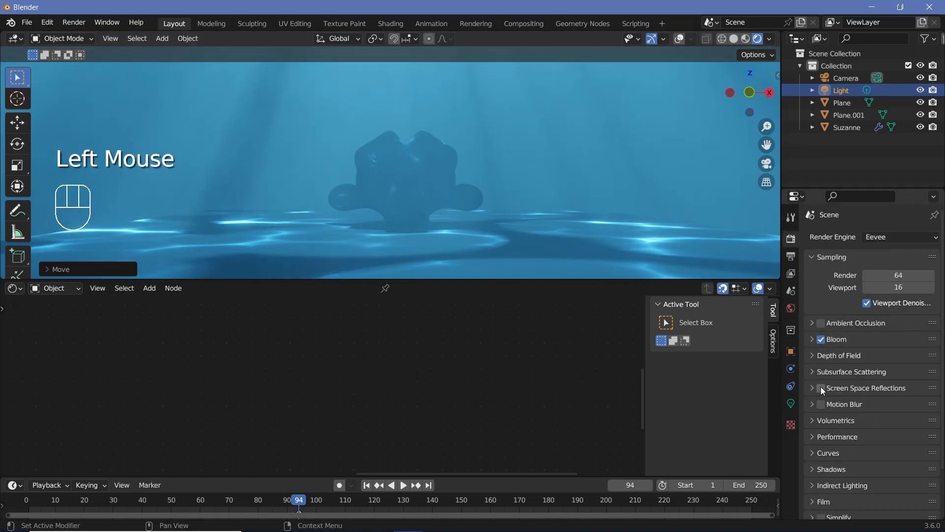
click(821, 388)
- Set the Volumetrics Tile Size to 2 px and enable Volumetric Shadows
click(814, 420)
scroll(823, 464, down, 2)
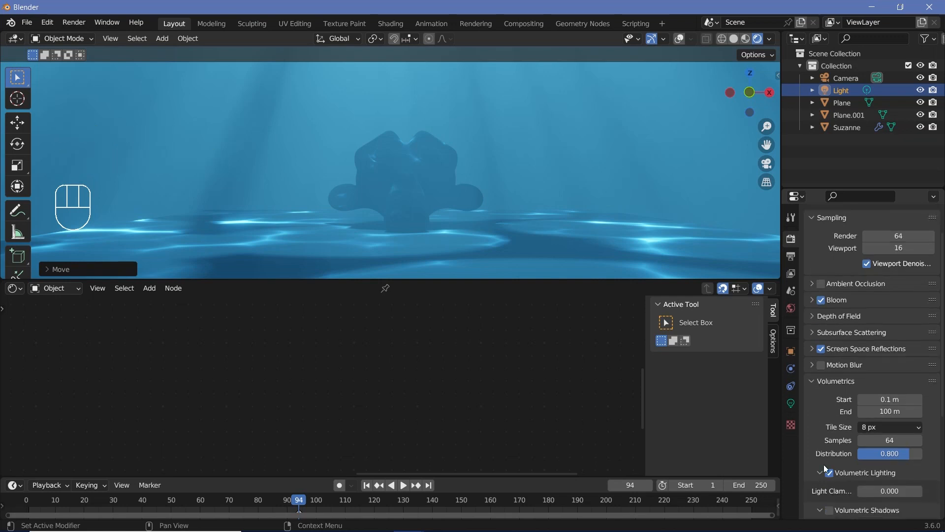
click(871, 427)
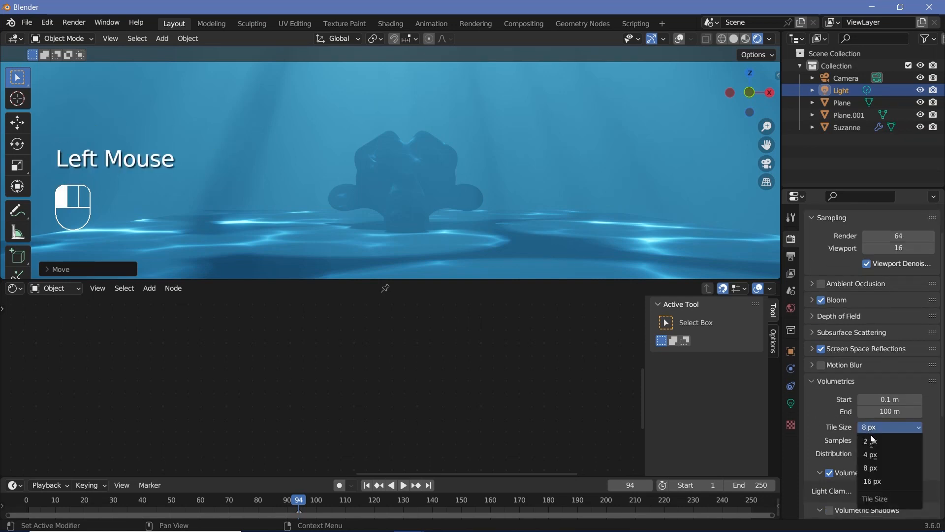
click(875, 445)
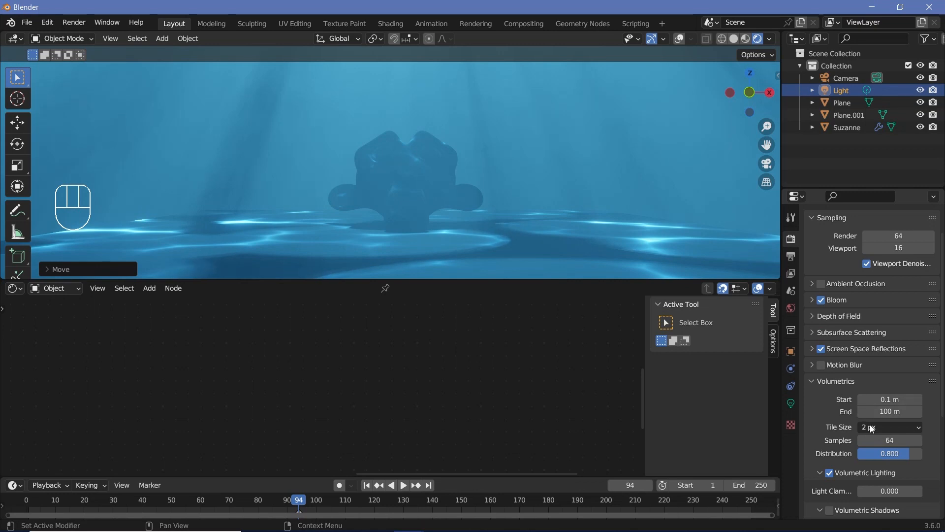
scroll(831, 462, down, 3)
click(829, 452)
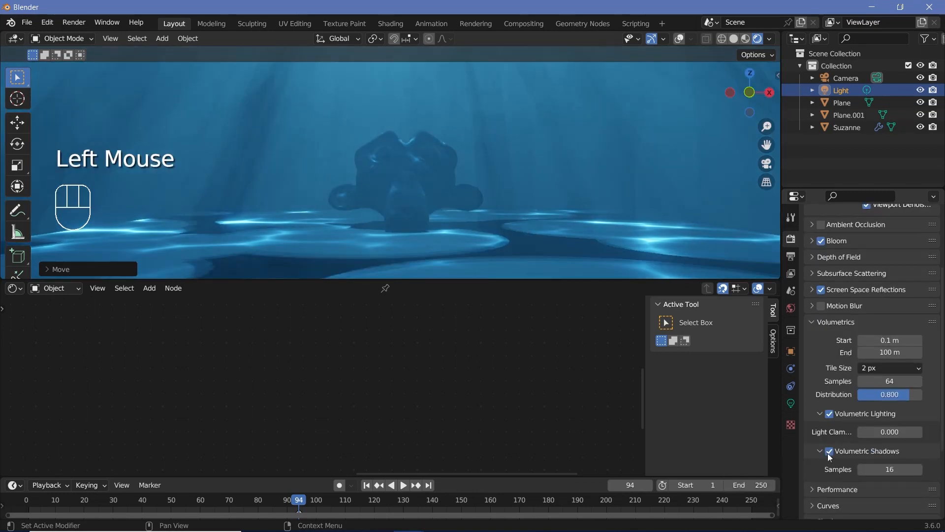
- Examine the volumetric light rays and the gobo shadows on the floor plane around the monkey
click(791, 404)
scroll(439, 196, down, 1)
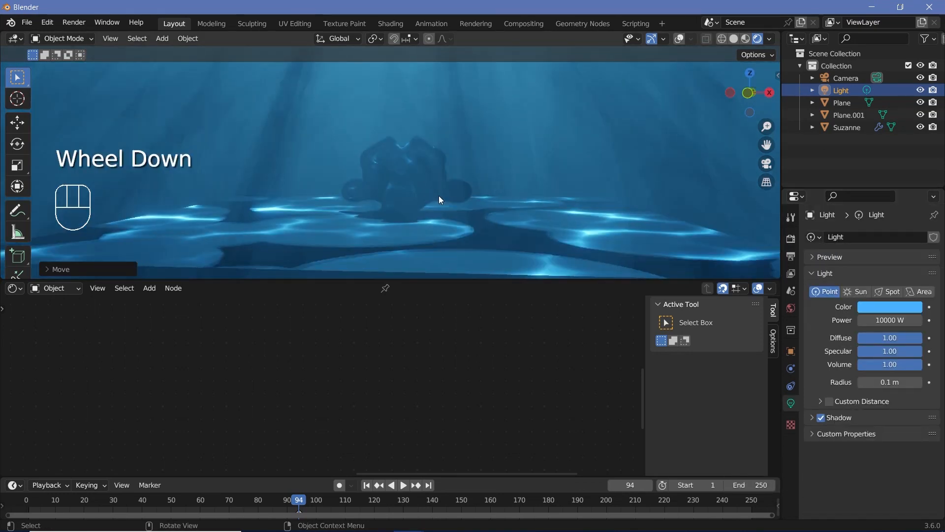
scroll(459, 102, down, 1)
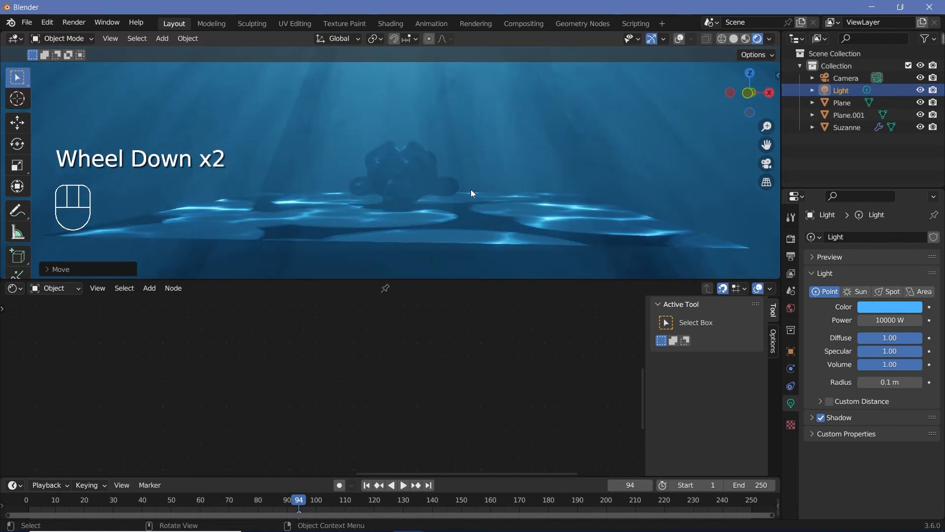
scroll(490, 241, up, 1)
shift+middle_drag(517, 252, 517, 238)
middle_drag(518, 239, 511, 228)
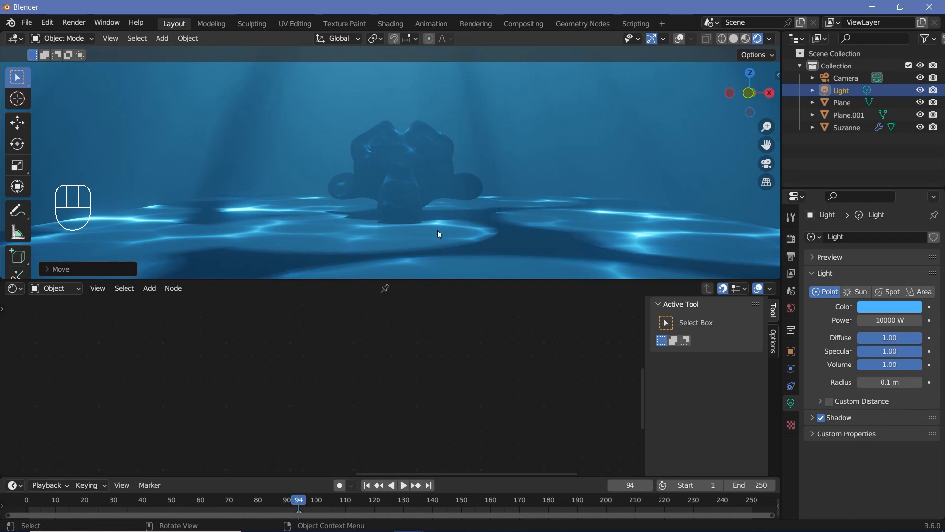
click(447, 264)
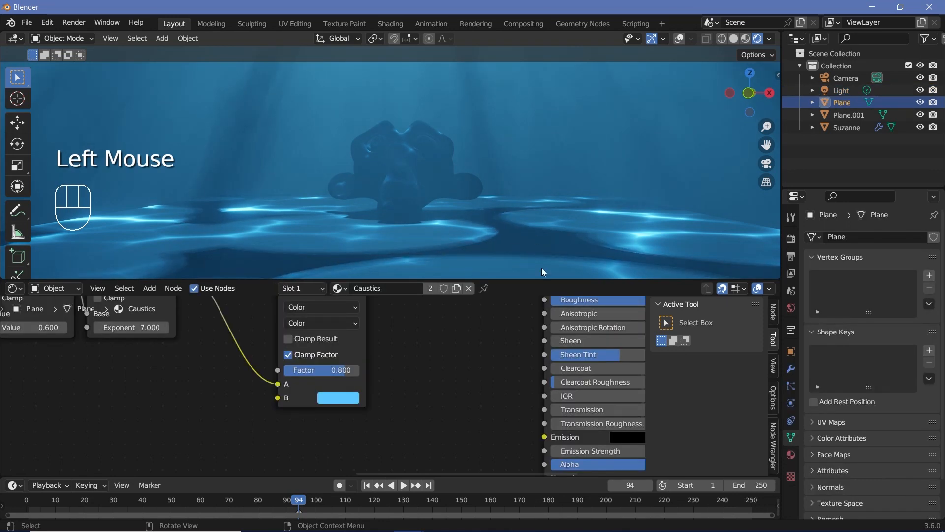
- Set the Diffuse and Specular contributions of the light named Light to 0.00, leaving it to affect only the volume
click(838, 91)
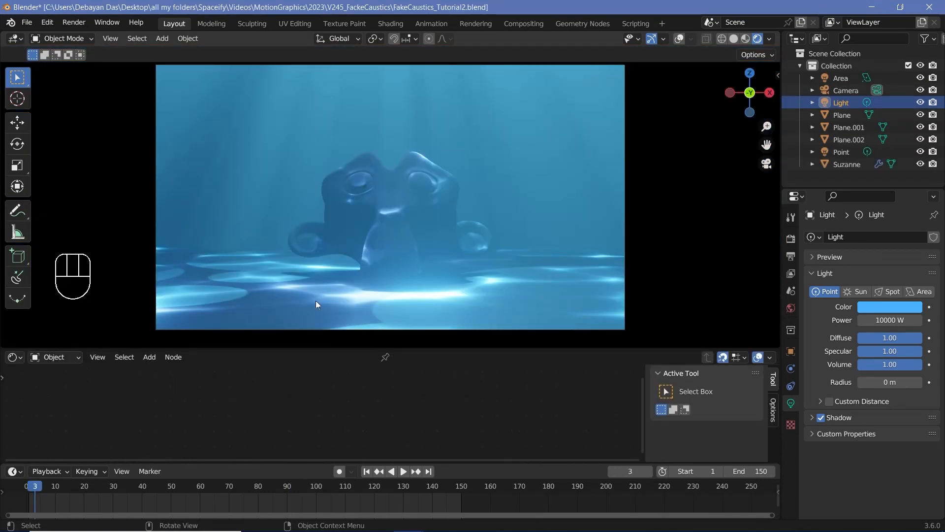
click(844, 102)
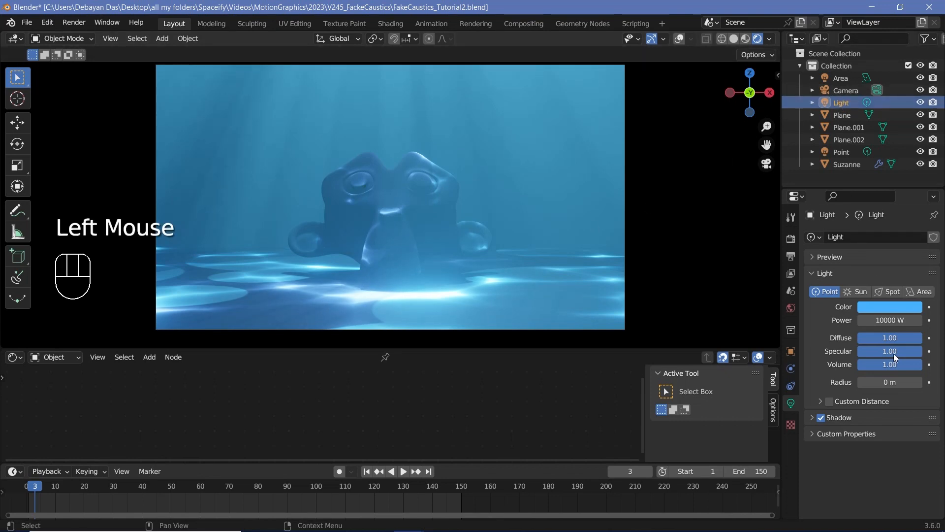
drag(894, 354, 858, 338)
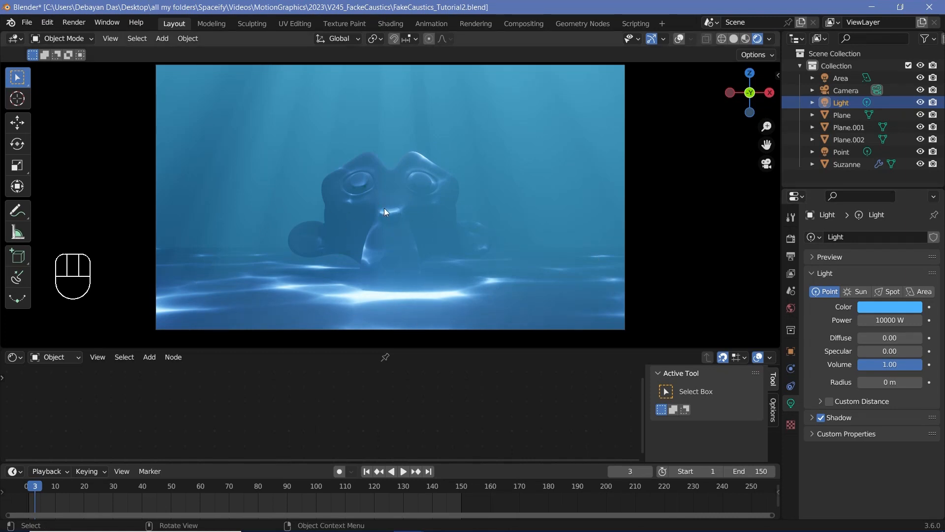
- Examine the extra Point light's settings and show the viewport overlays to see its placement
click(838, 151)
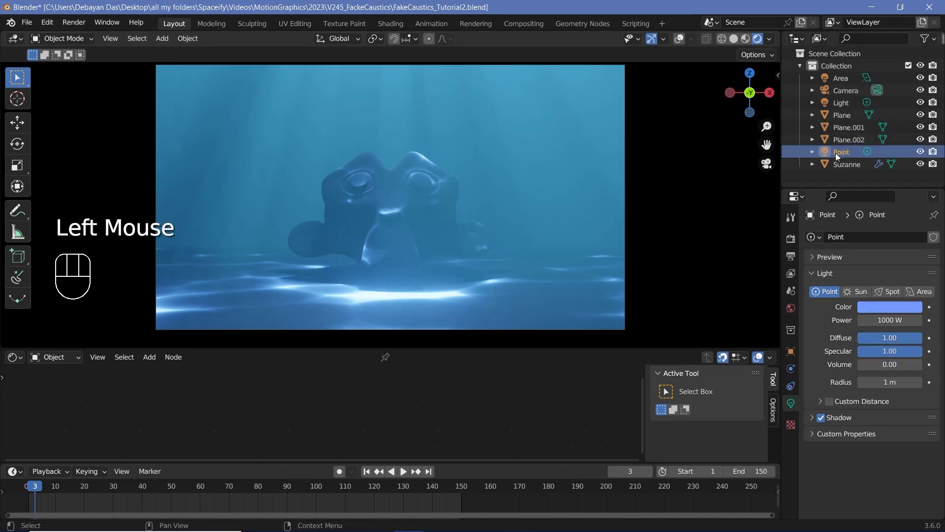
click(680, 38)
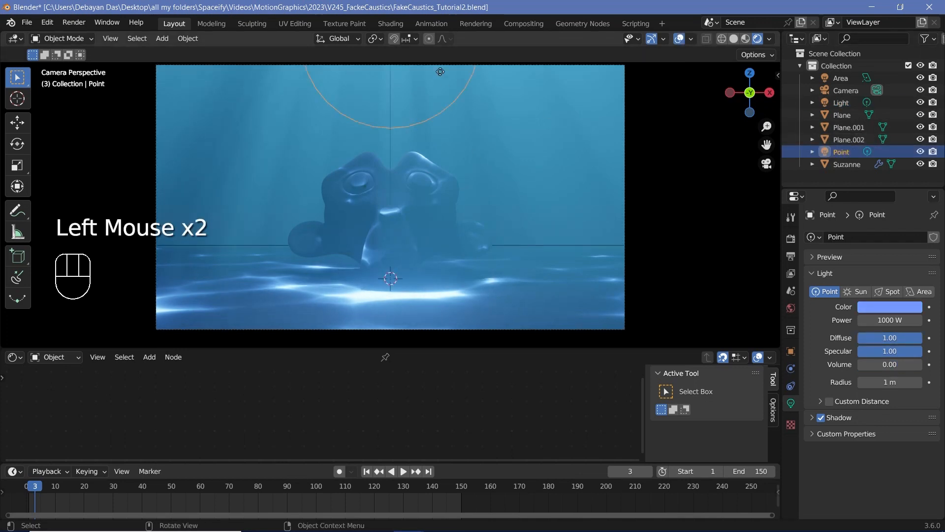
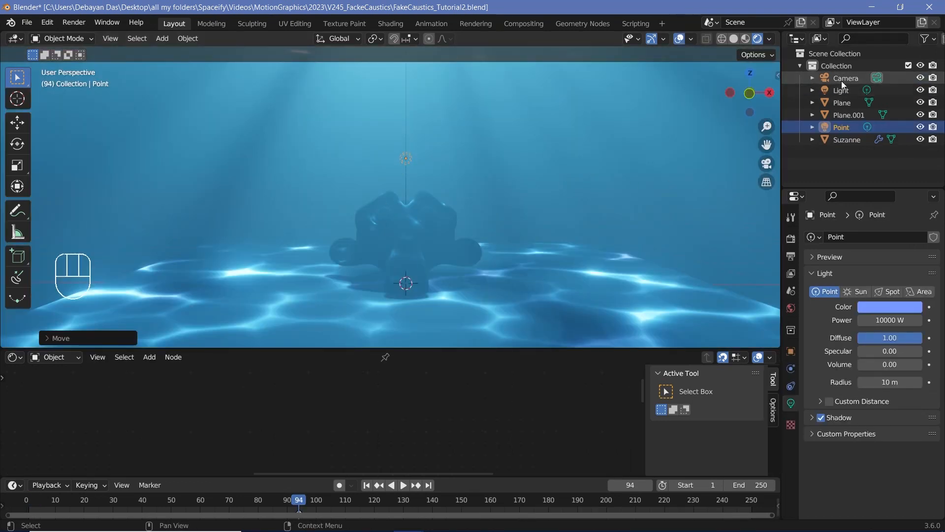
- Clear the camera's location and rotation
click(840, 78)
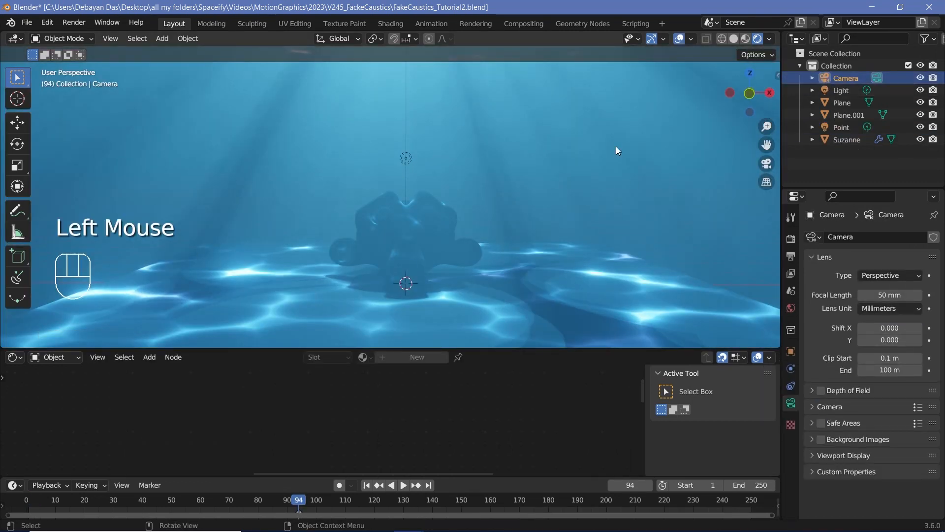
key(alt+g)
key(alt+r)
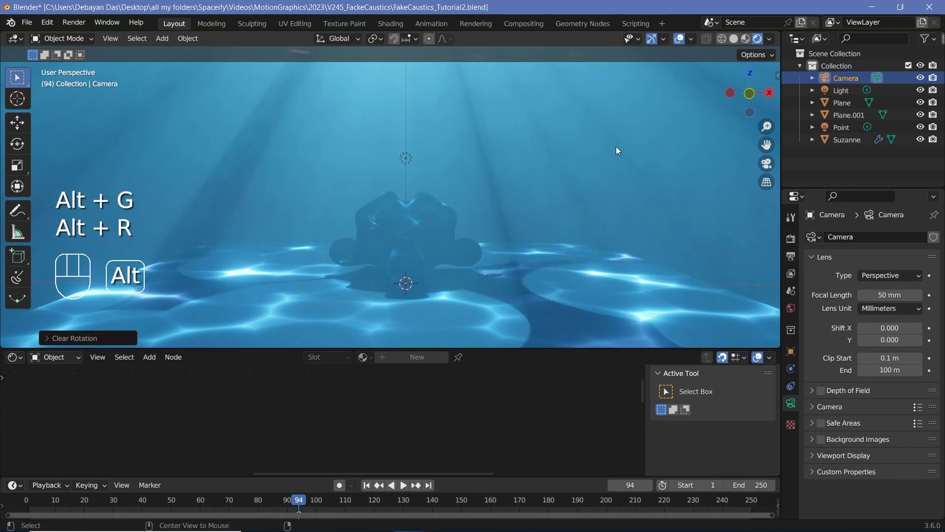
- Rotate the camera 90° about the global X axis and raise it along the global Z axis above the floor
text(rx90)
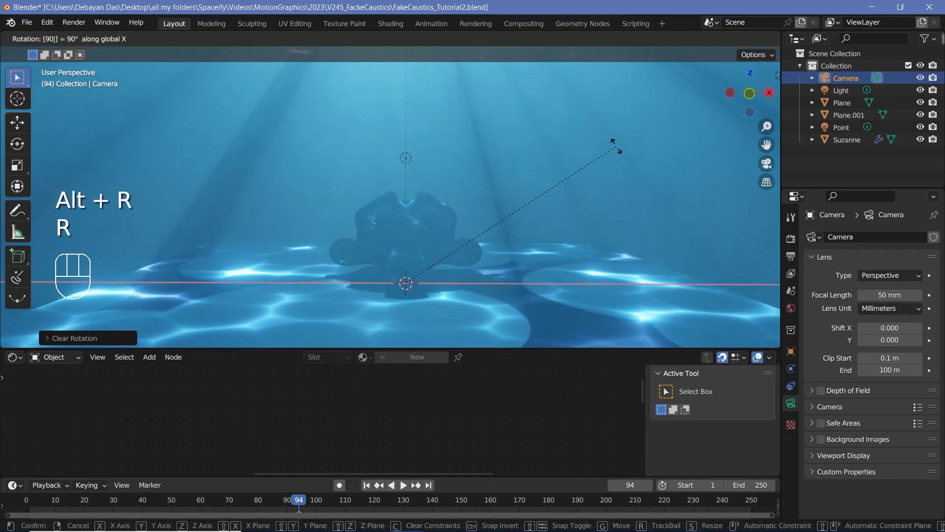
key(Return)
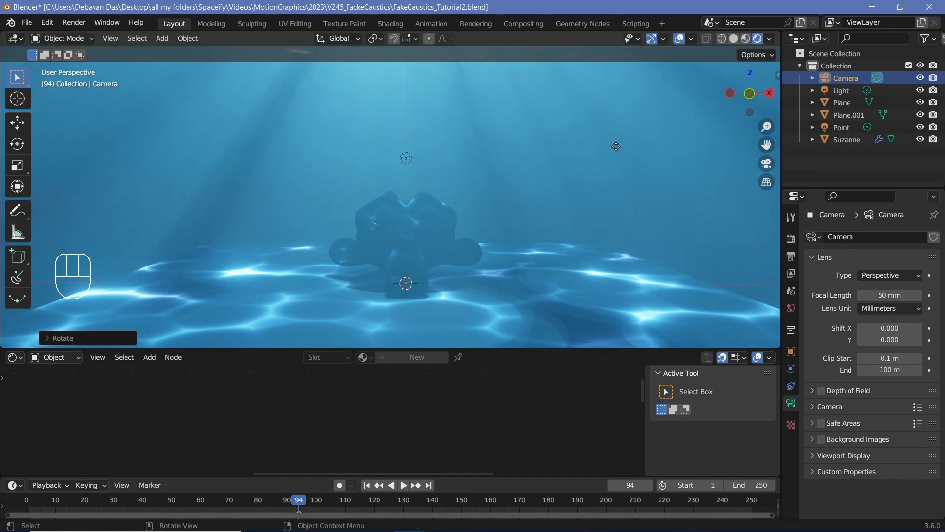
key(g)
key(z)
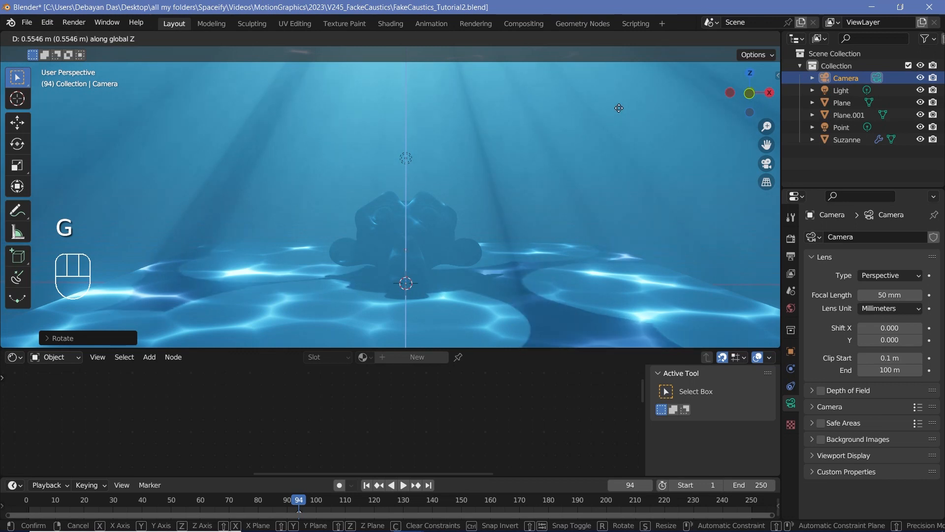
click(601, 210)
- Pull the camera back along the Y axis, and in camera view move it farther back and higher to frame the whole monkey
key(g)
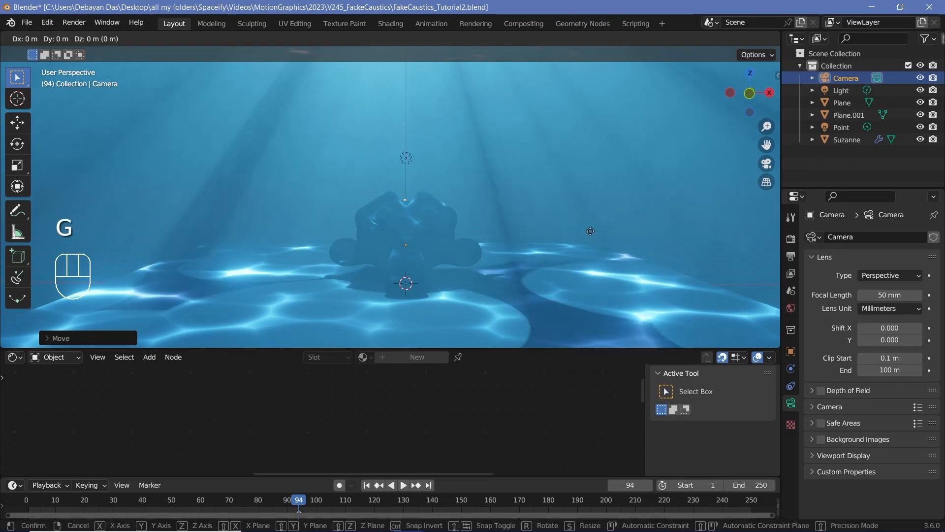
key(y)
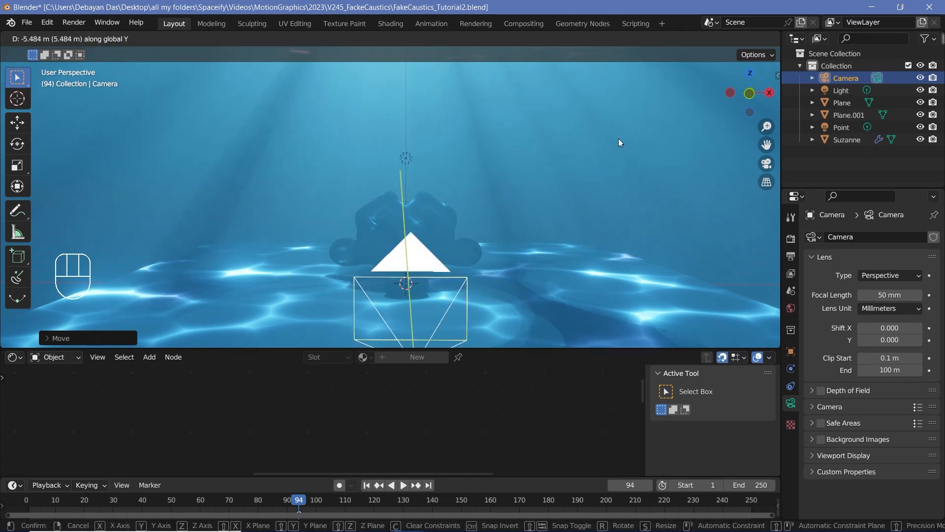
click(605, 158)
key(KP_0)
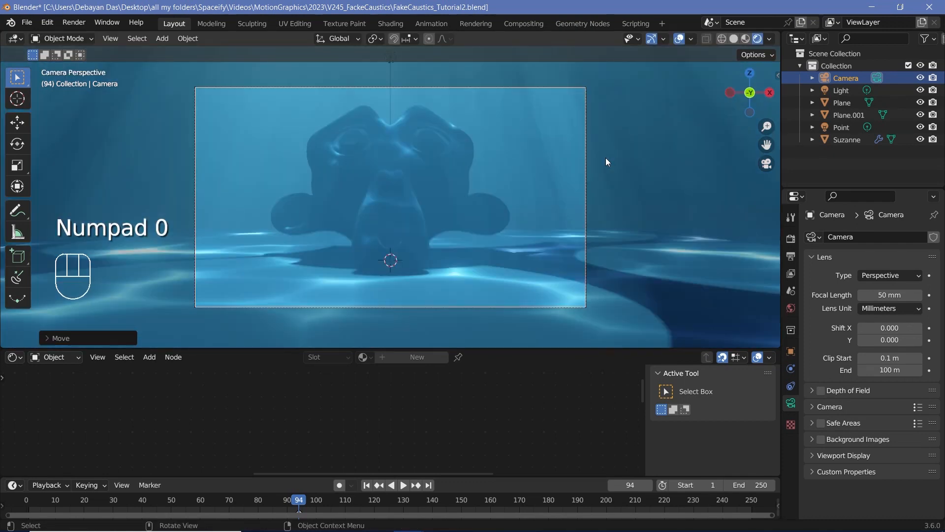
key(g)
click(489, 219)
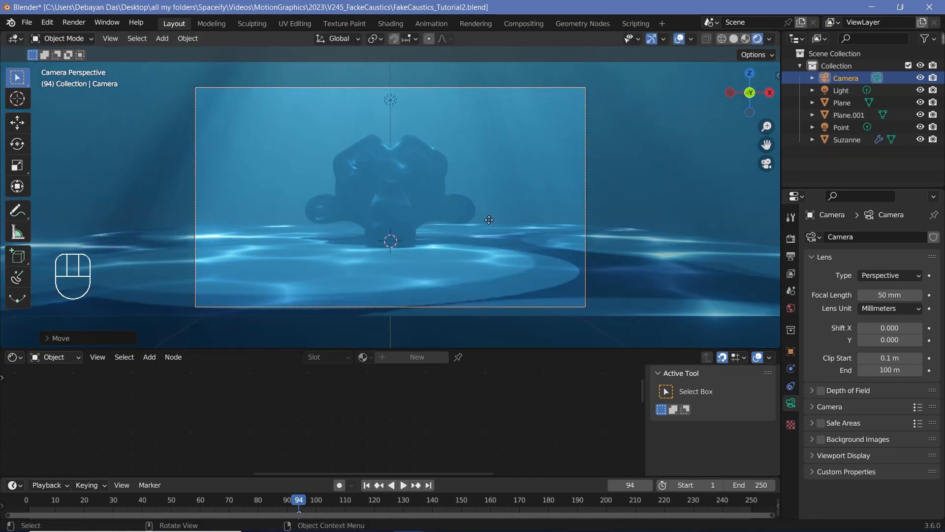
key(g)
key(z)
click(500, 160)
- Set the camera's Passepartout opacity to 1.000 in its viewport display settings
click(837, 456)
scroll(817, 461, down, 3)
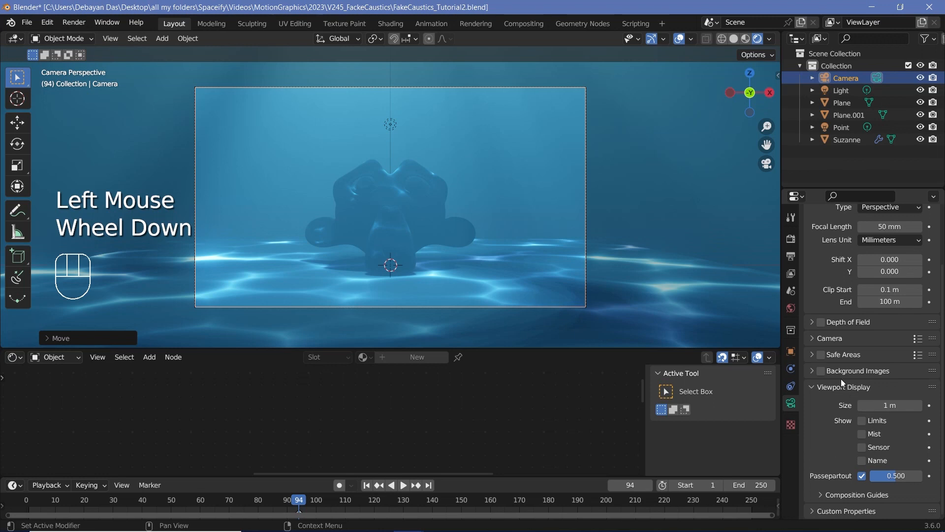
drag(896, 475, 930, 476)
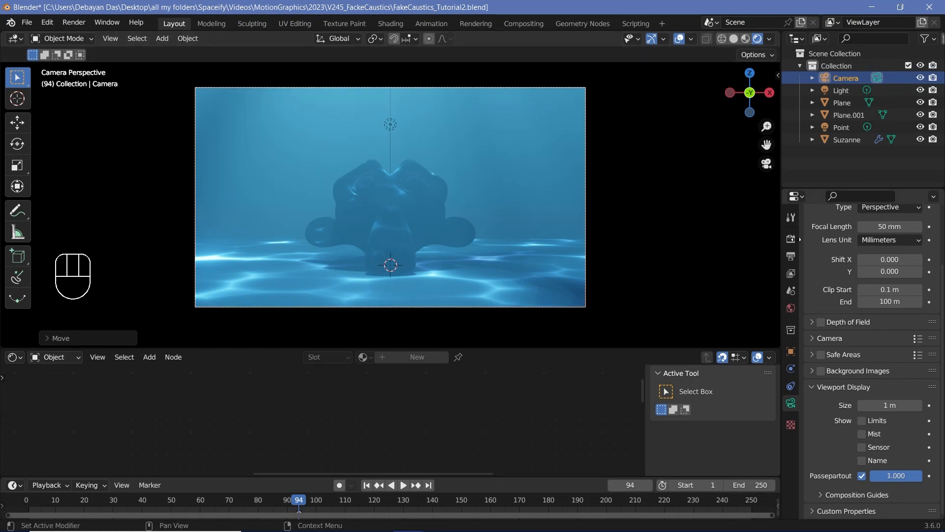
- Set the output frame rate to 30 fps and the end frame to 150
click(792, 256)
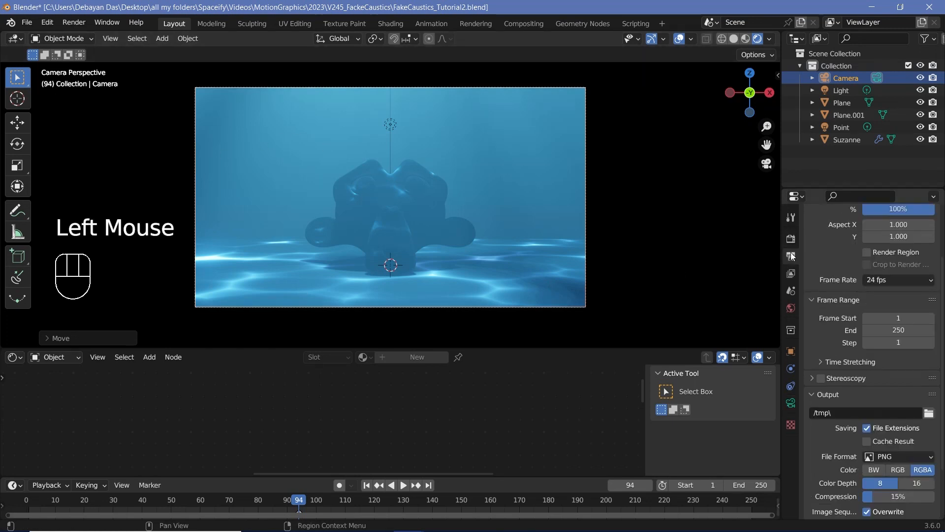
click(881, 280)
click(894, 339)
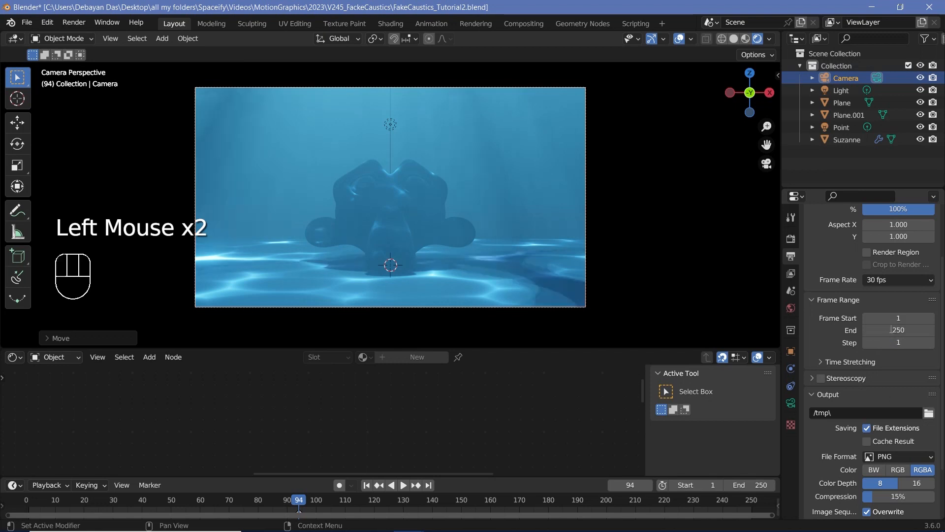
click(891, 329)
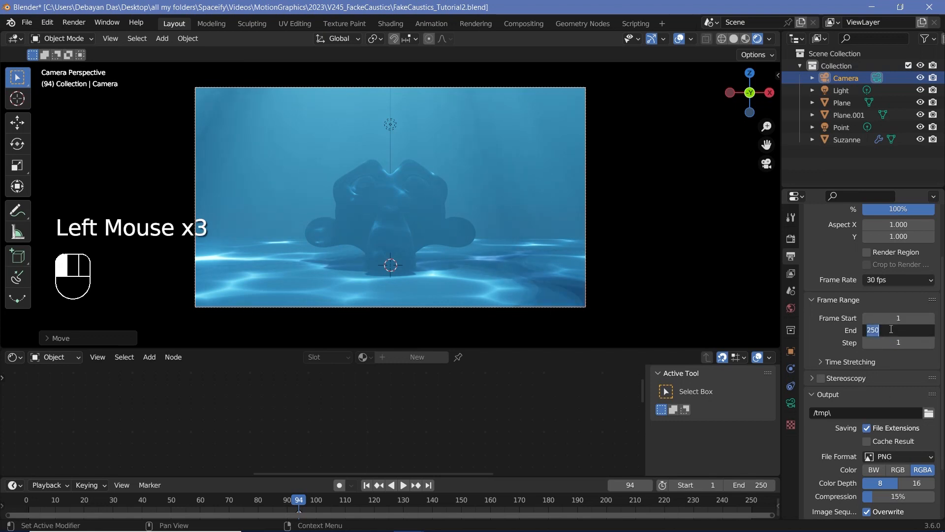
text(150)
key(Return)
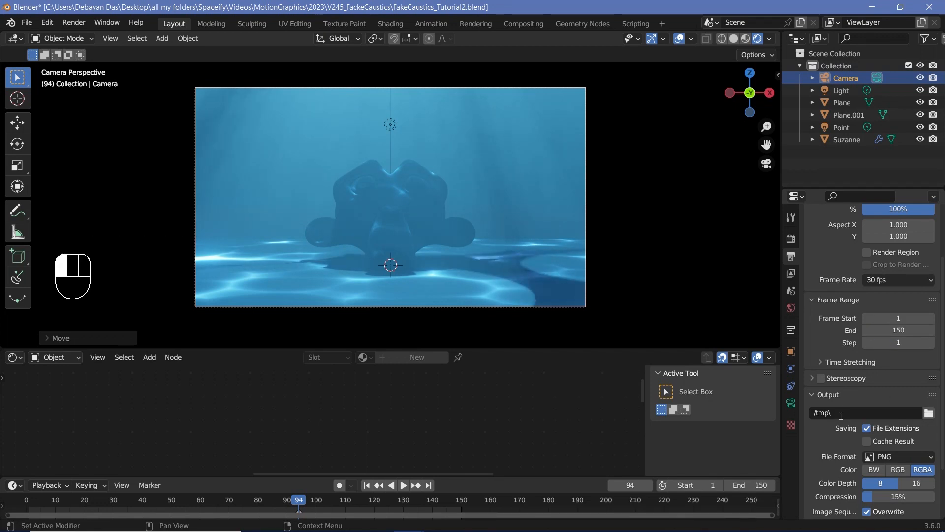
- Set the render output path to // and the file format to FFmpeg Video
click(841, 415)
text(//)
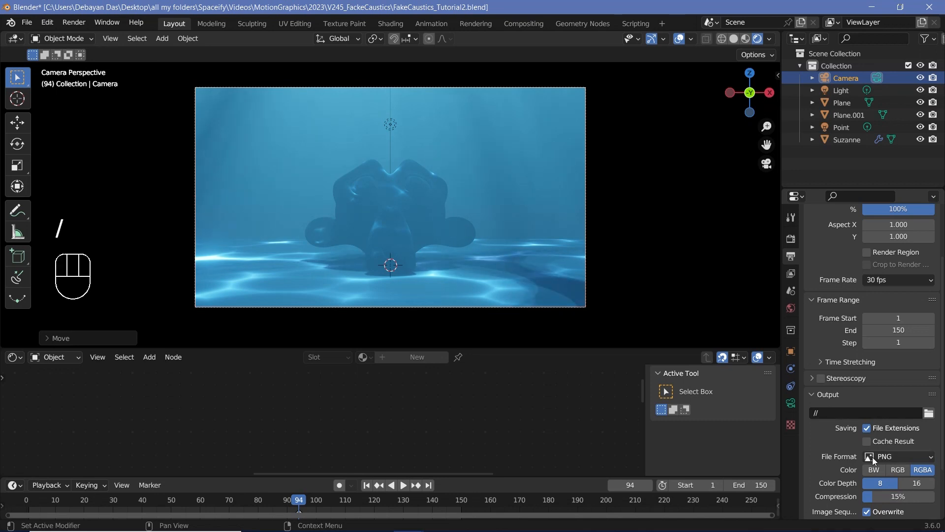
click(872, 457)
click(892, 390)
- Set the video encoding to an MPEG-4 container with Perceptually Lossless output quality
scroll(824, 477, down, 2)
click(827, 479)
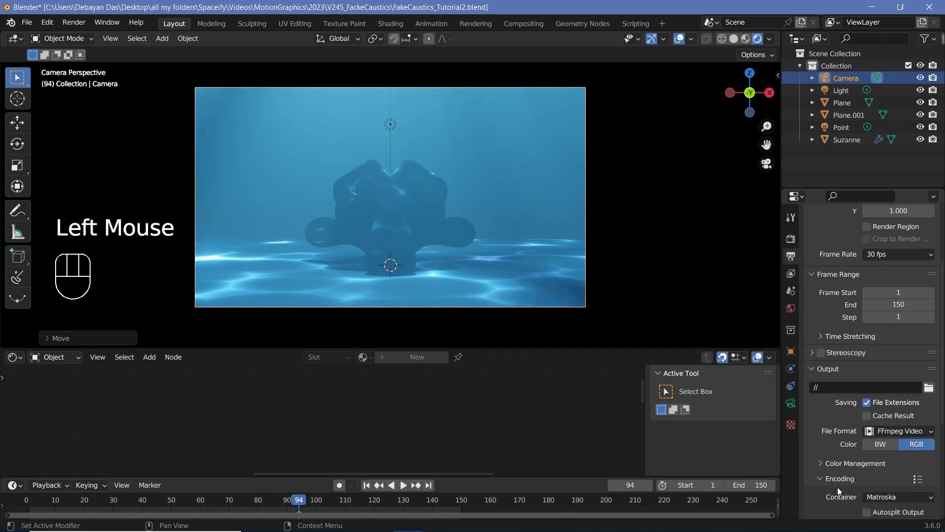
click(869, 495)
click(880, 463)
scroll(876, 488, down, 3)
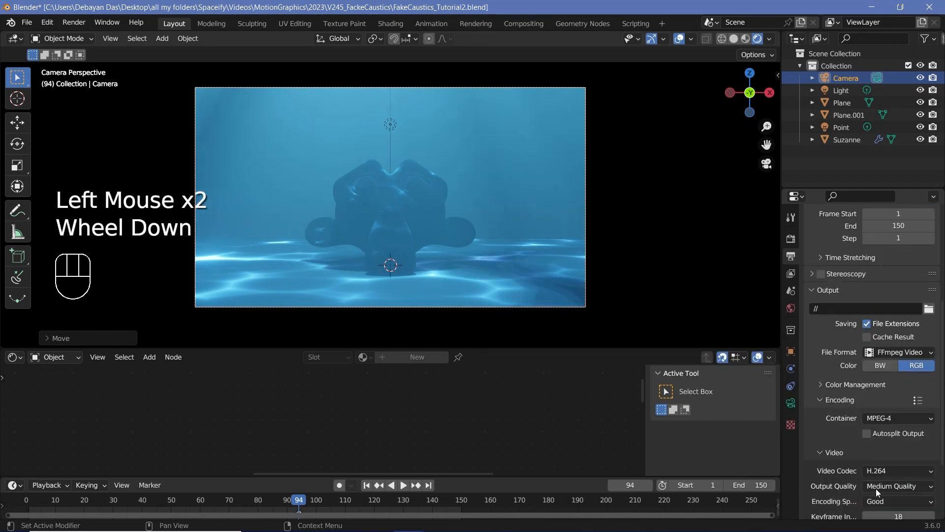
click(875, 487)
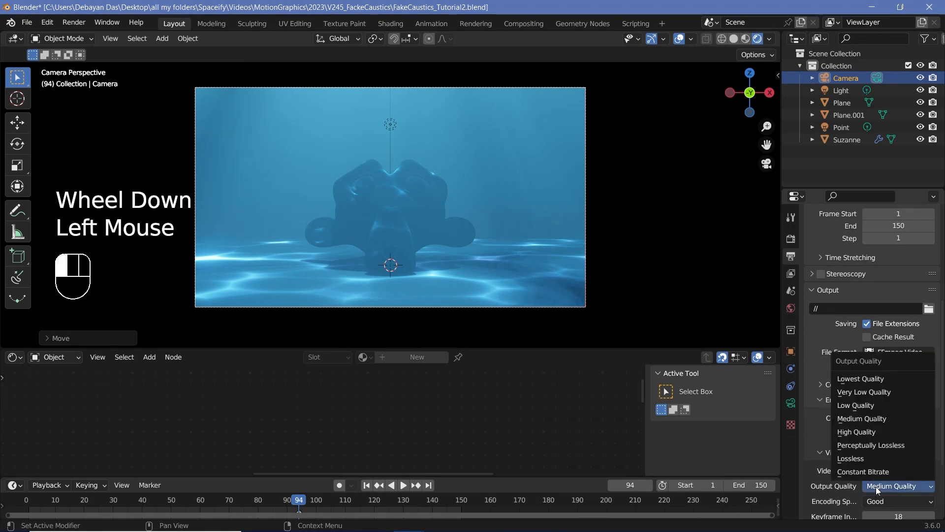
click(879, 447)
- Select the lower Value node in the floor plane's Caustics material and go to frame 0
click(462, 280)
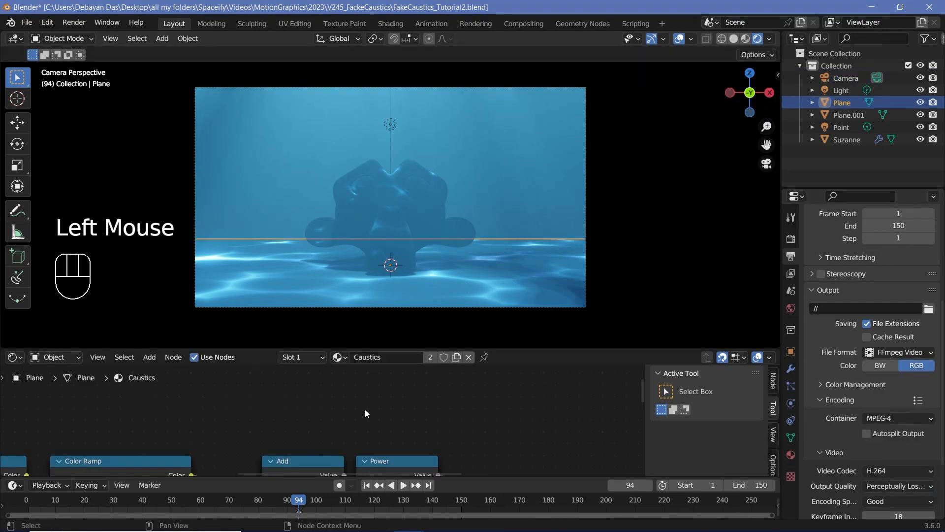
middle_drag(365, 409, 390, 402)
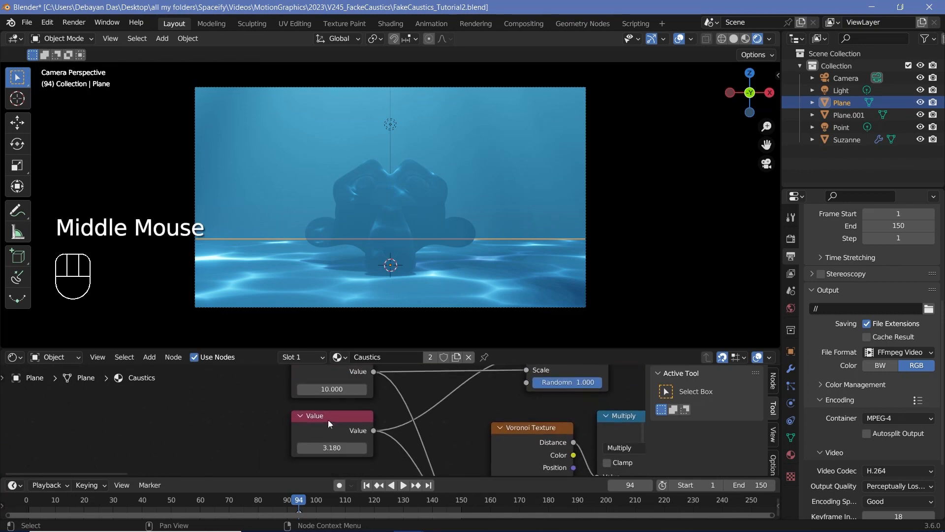
click(315, 424)
click(26, 506)
key(space)
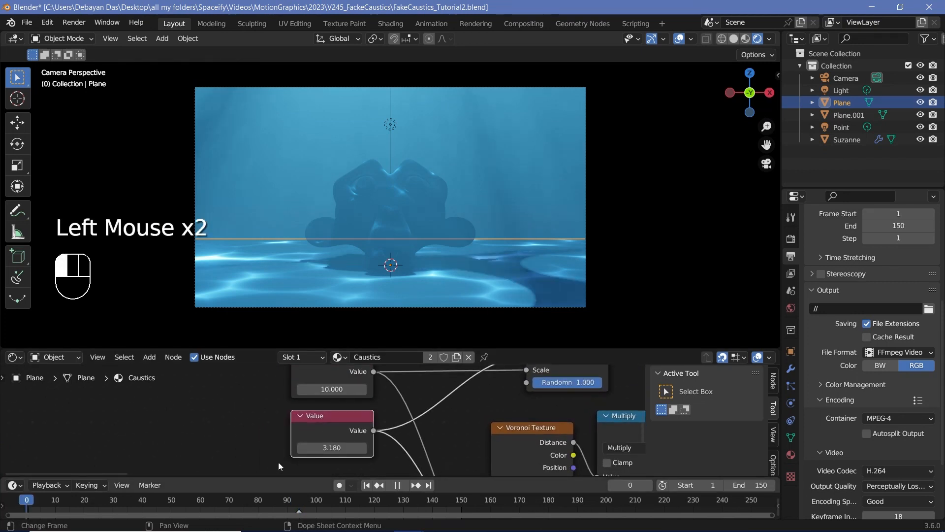
key(space)
click(332, 447)
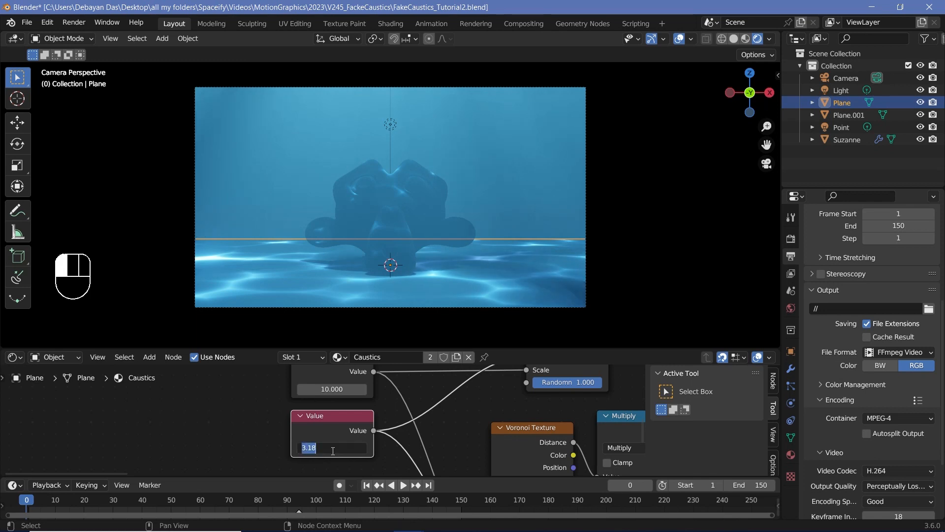
click(354, 421)
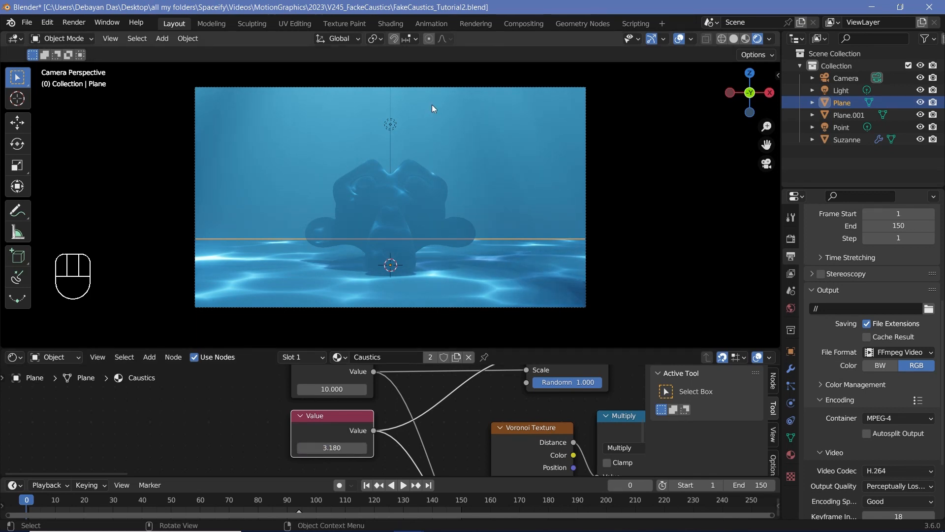
- In the monkey's Caustics_objects material, set the lower Value node to 0 and keyframe it at frame 0
click(389, 206)
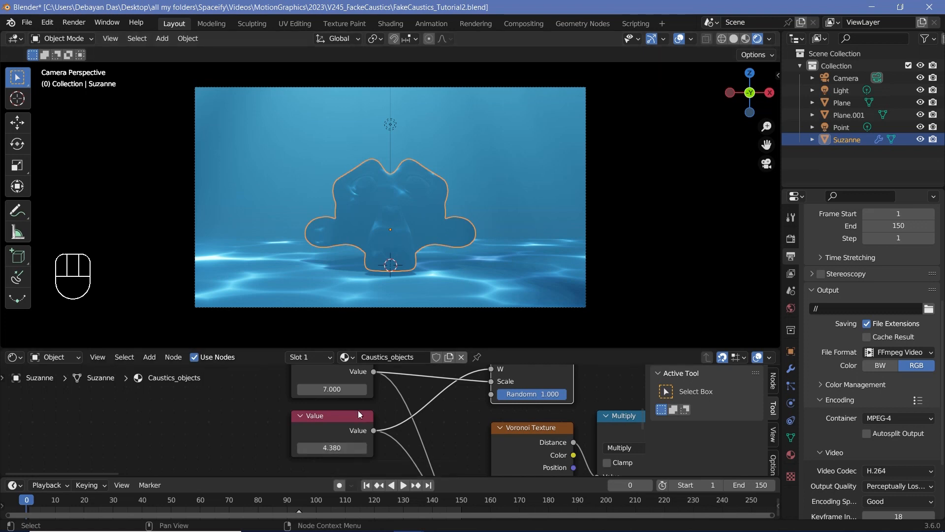
click(338, 446)
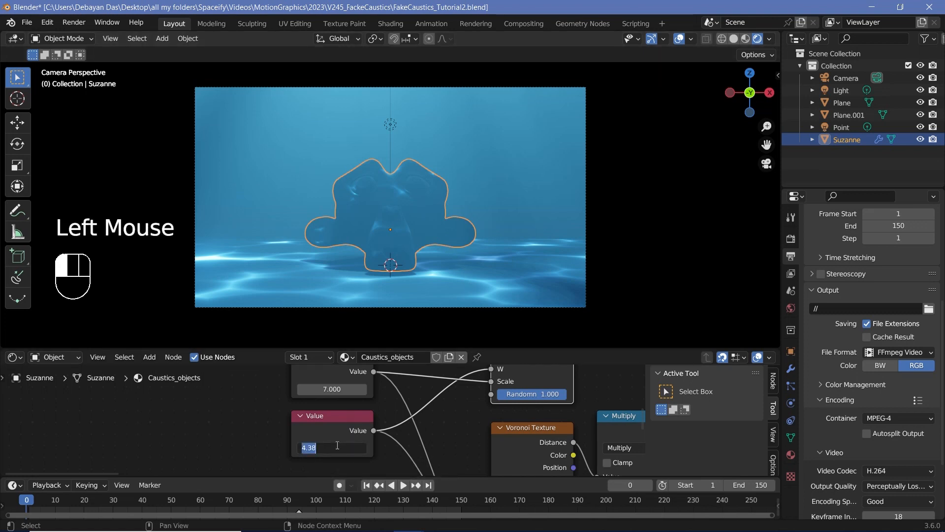
key(Return)
key(i)
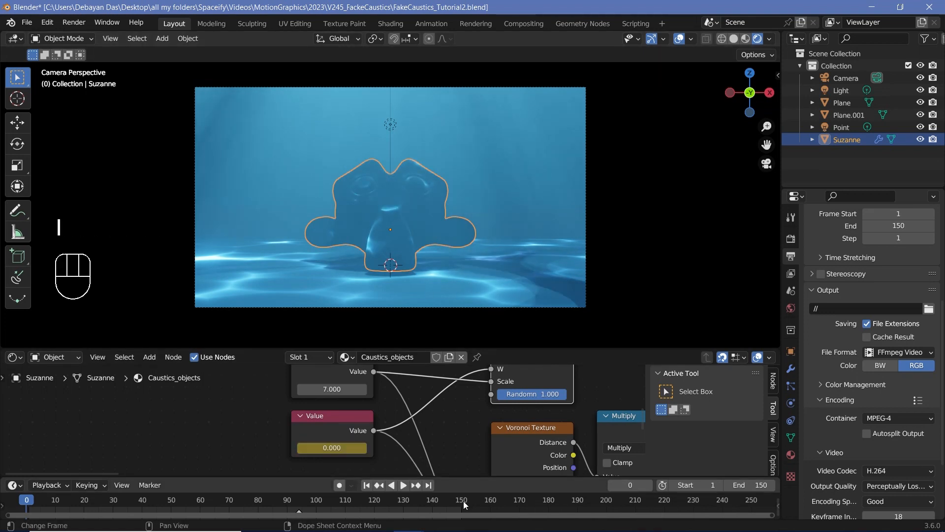
- At frame 150, set the monkey material's lower Value node to 0.1 and keyframe it
click(462, 500)
click(329, 448)
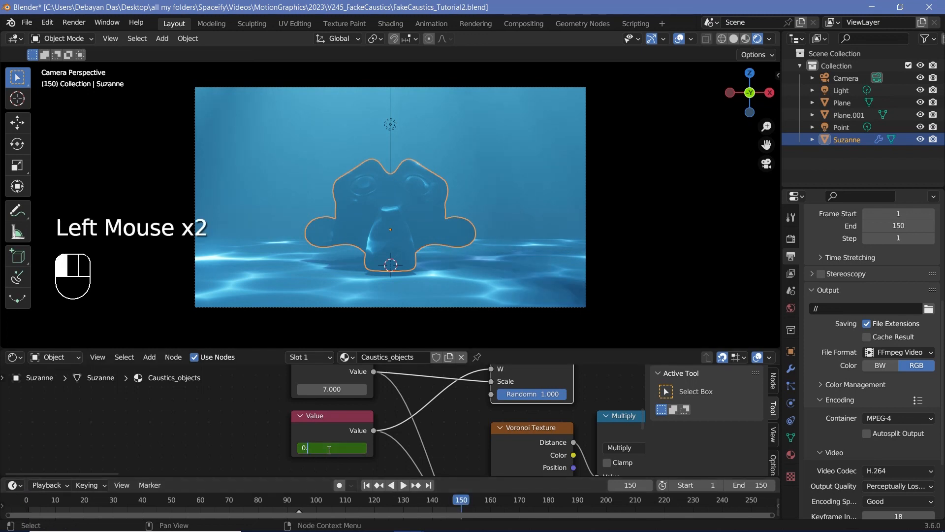
text(.1)
key(Return)
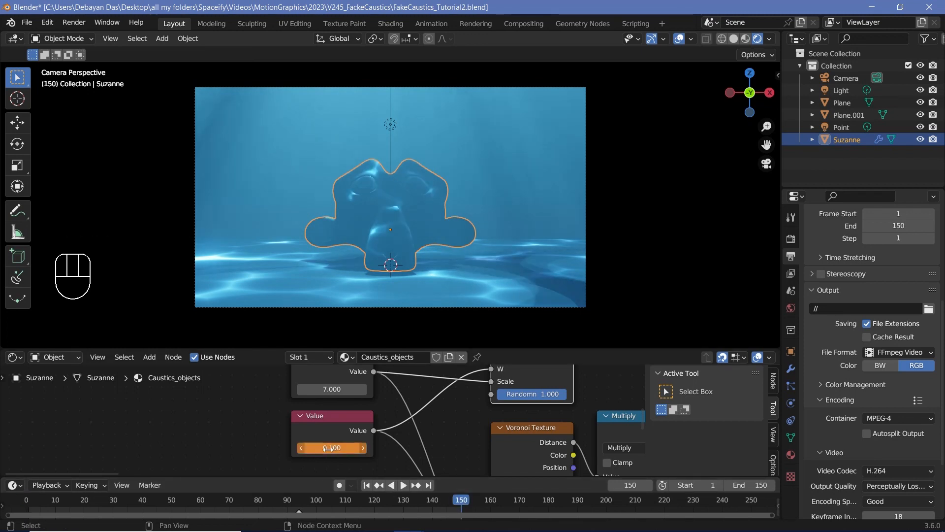
key(i)
click(331, 424)
- Enlarge the timeline area and set all of the monkey material's keyframes to Linear interpolation
drag(431, 477, 438, 439)
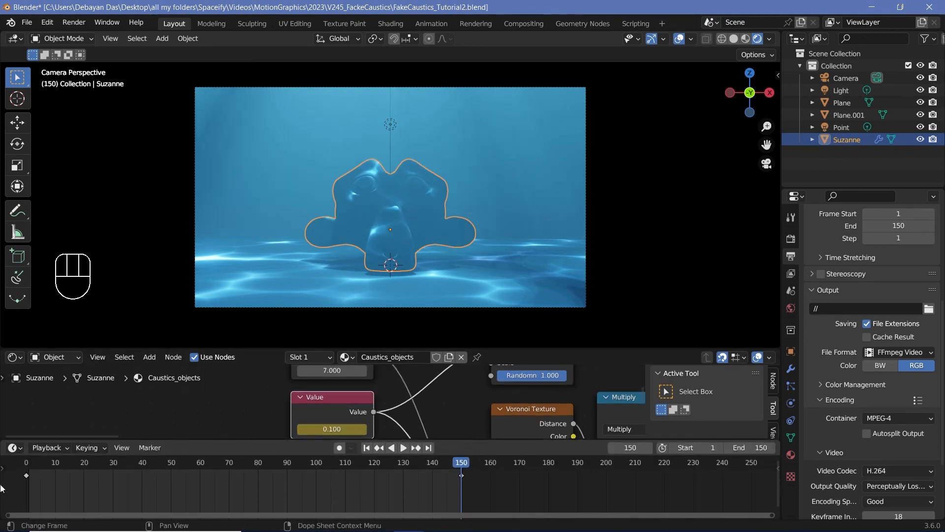
key(a)
key(t)
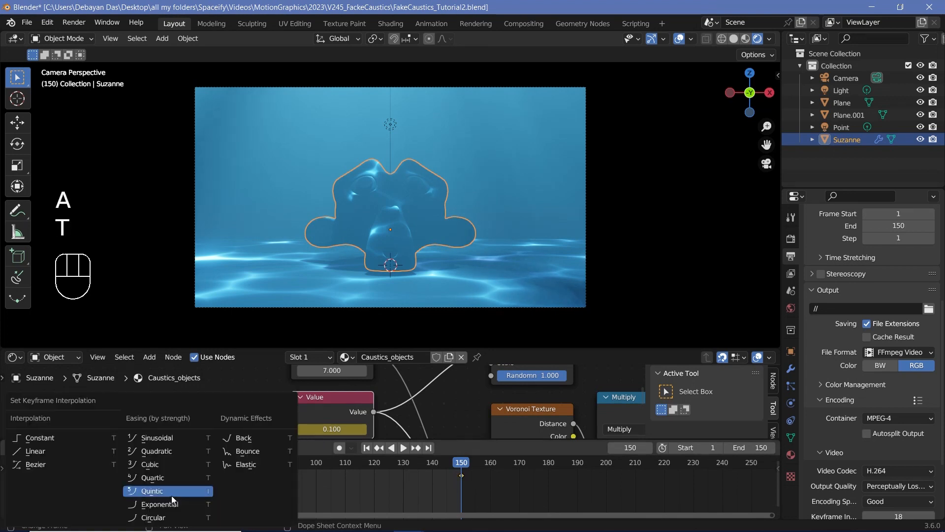
click(40, 451)
- Return to frame 0 and keyframe the lower Value node of the floor plane's Caustics material at 0
click(27, 463)
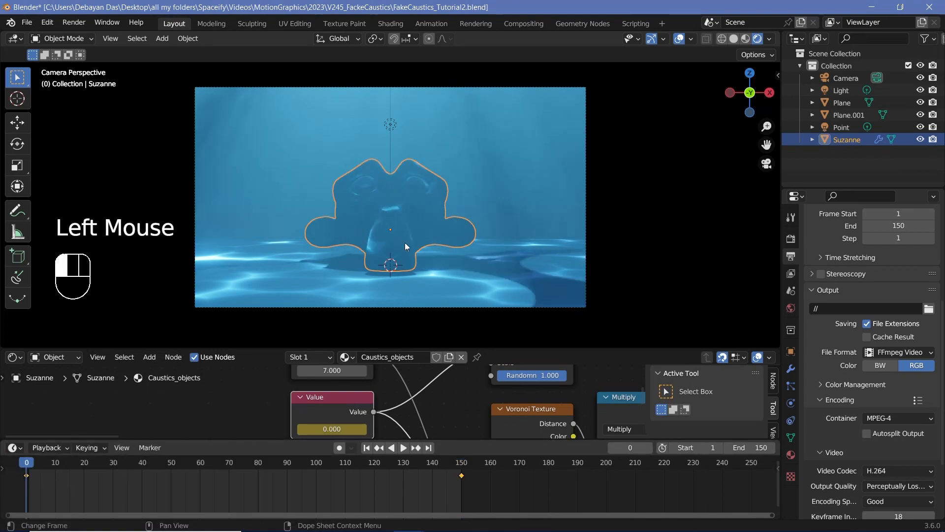
click(504, 278)
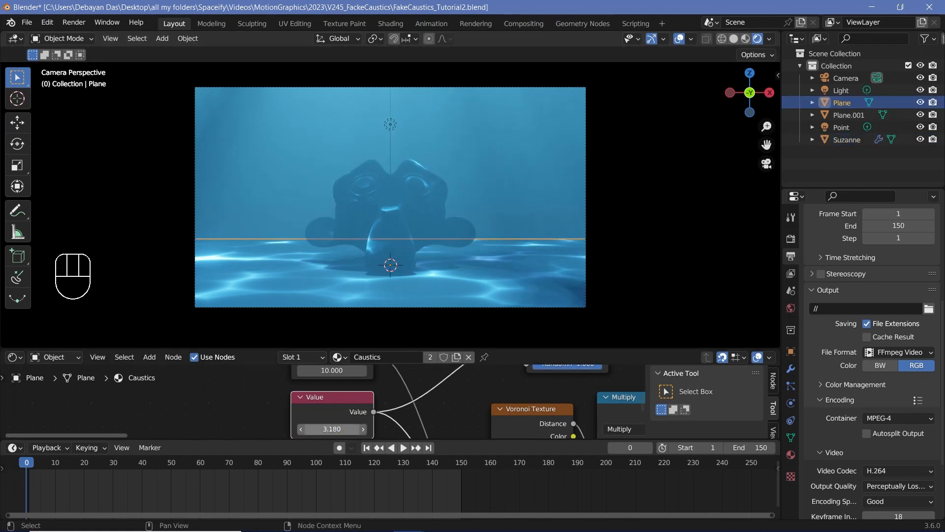
click(327, 429)
key(Return)
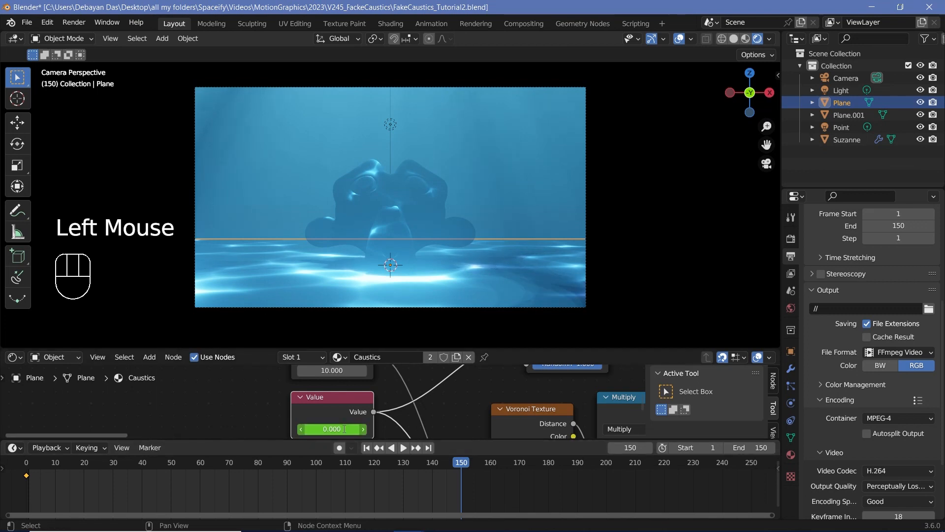
- At frame 150, set the floor plane material's lower Value node to 0.1 and keyframe it
click(344, 429)
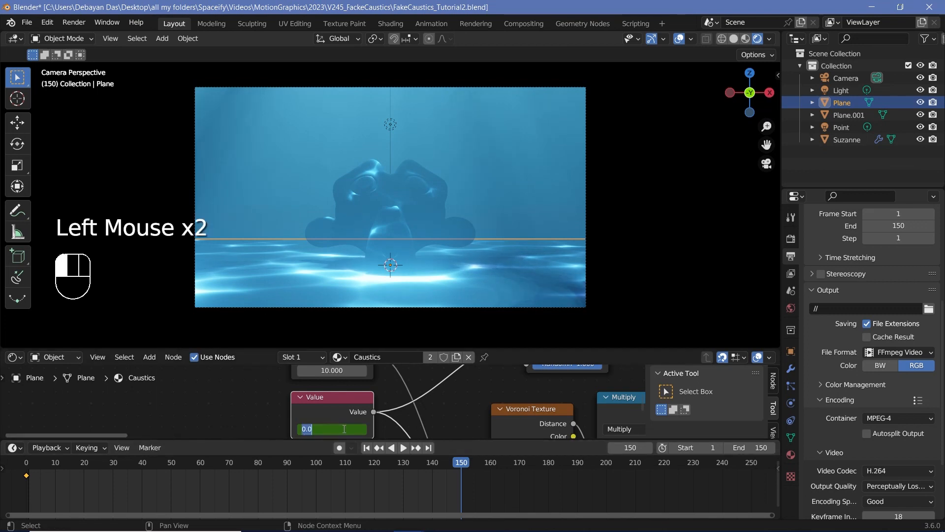
text(0.1)
key(Return)
key(i)
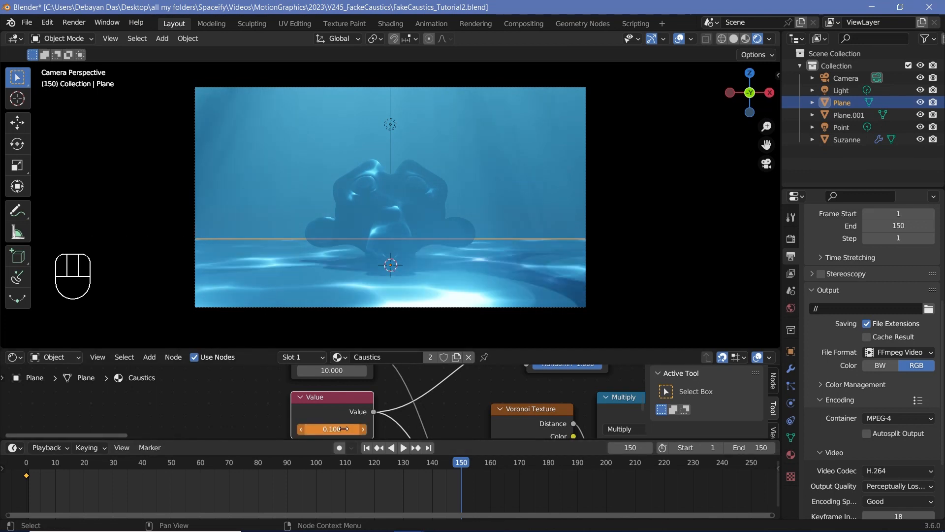
click(291, 489)
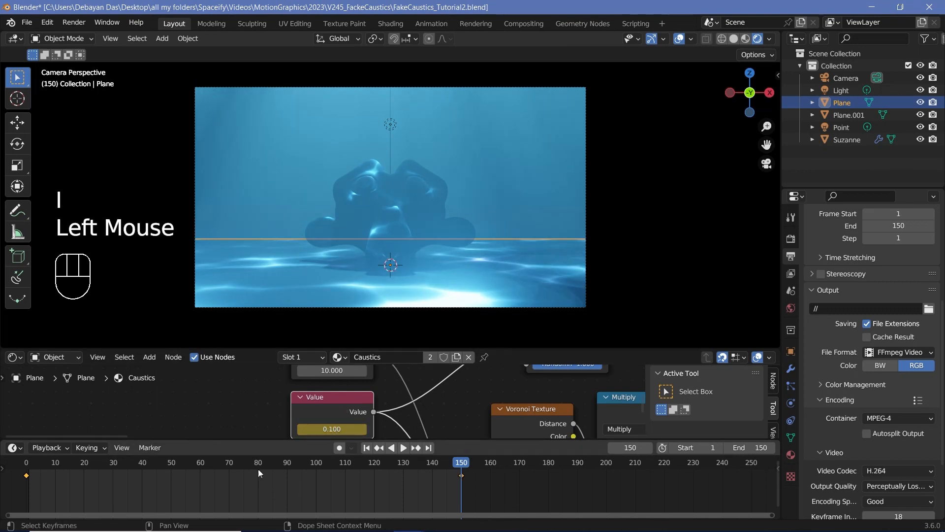
- Set the floor plane material's Value keyframes to Linear interpolation
key(t)
click(244, 451)
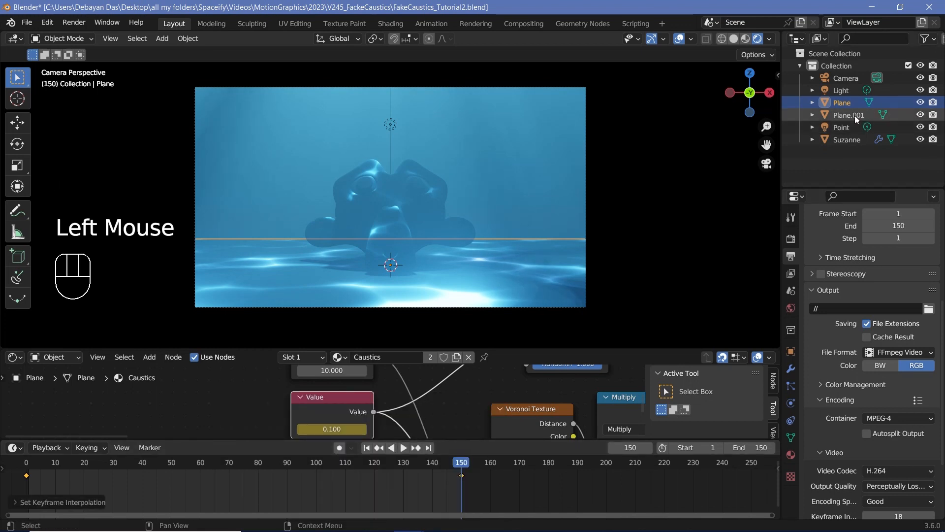
- At frame 150, set the lower Value node of Plane.001's Caustics.Gobo material to 0.1 and keyframe it
click(856, 116)
click(329, 427)
text(0.)
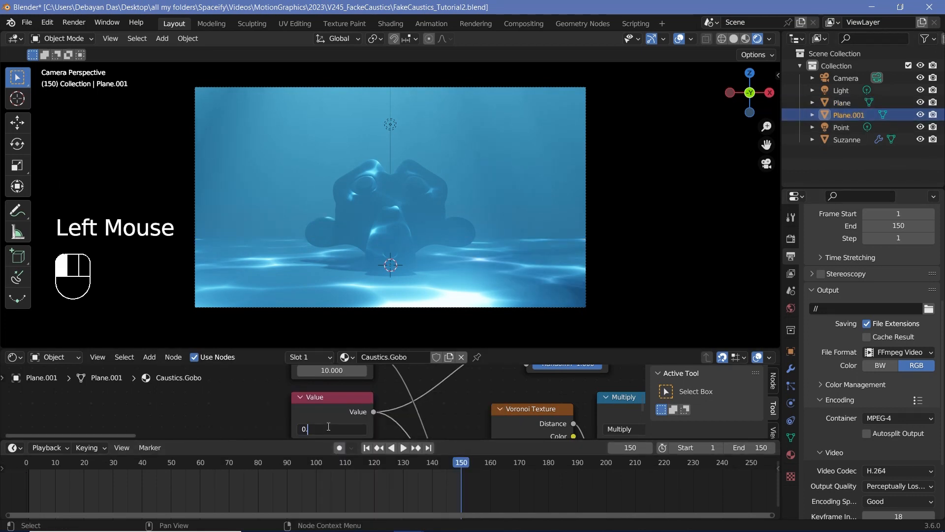
text(1)
key(Return)
- Return to frame 0 and keyframe the lower Value node of the Caustics.Gobo material at 0
click(26, 466)
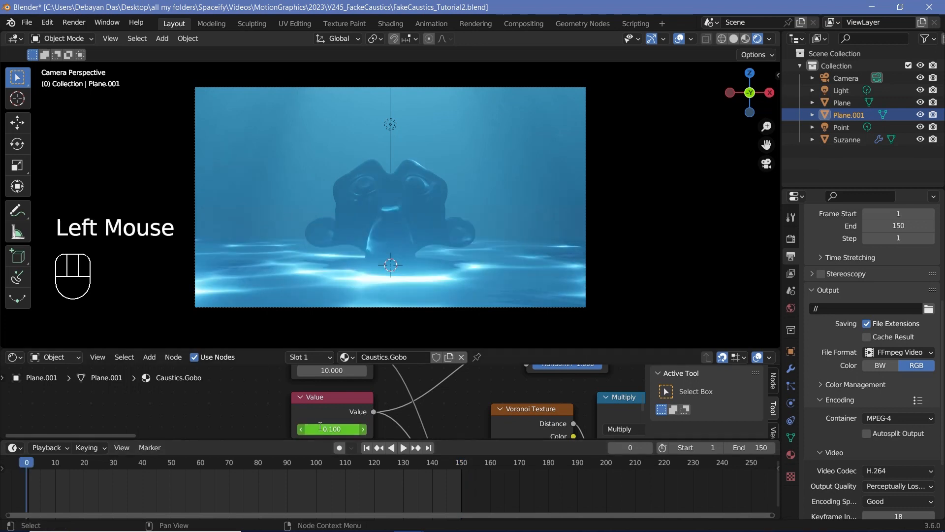
click(319, 427)
text(0)
key(Return)
key(i)
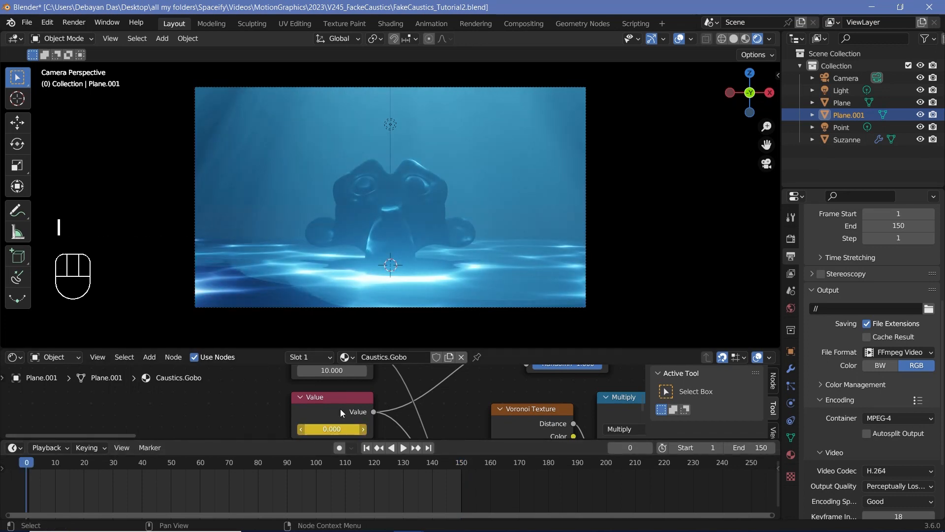
- Select the Caustics.Gobo material's lower Value node and set its keyframes to Linear interpolation
double_click(341, 408)
key(t)
click(295, 451)
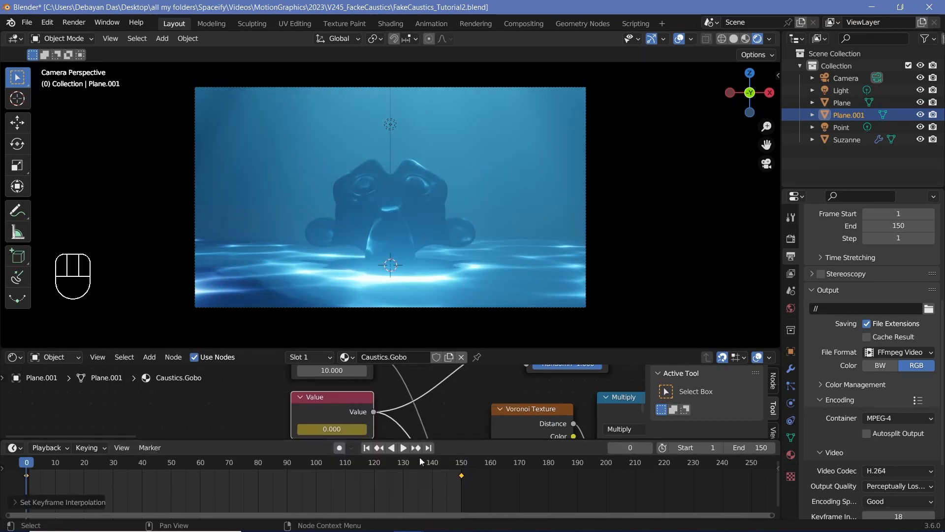
- Render the scene as an animation
click(74, 22)
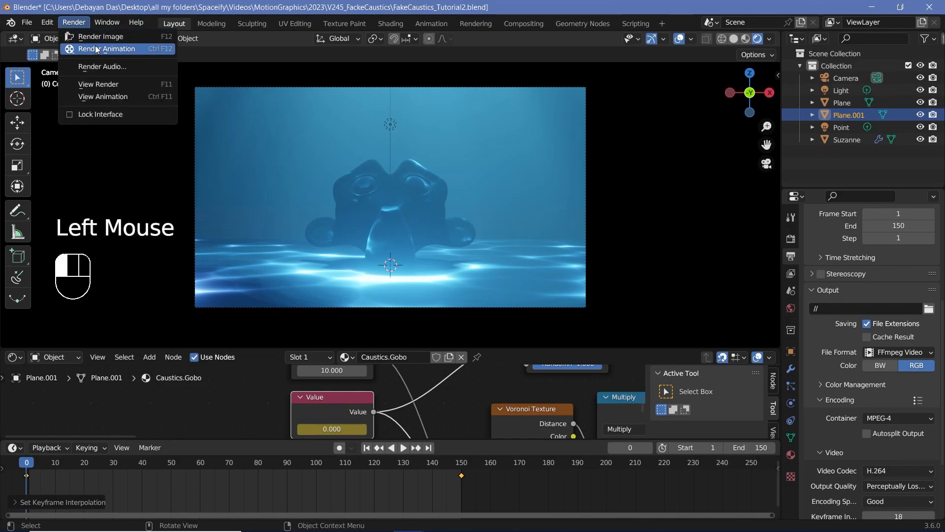